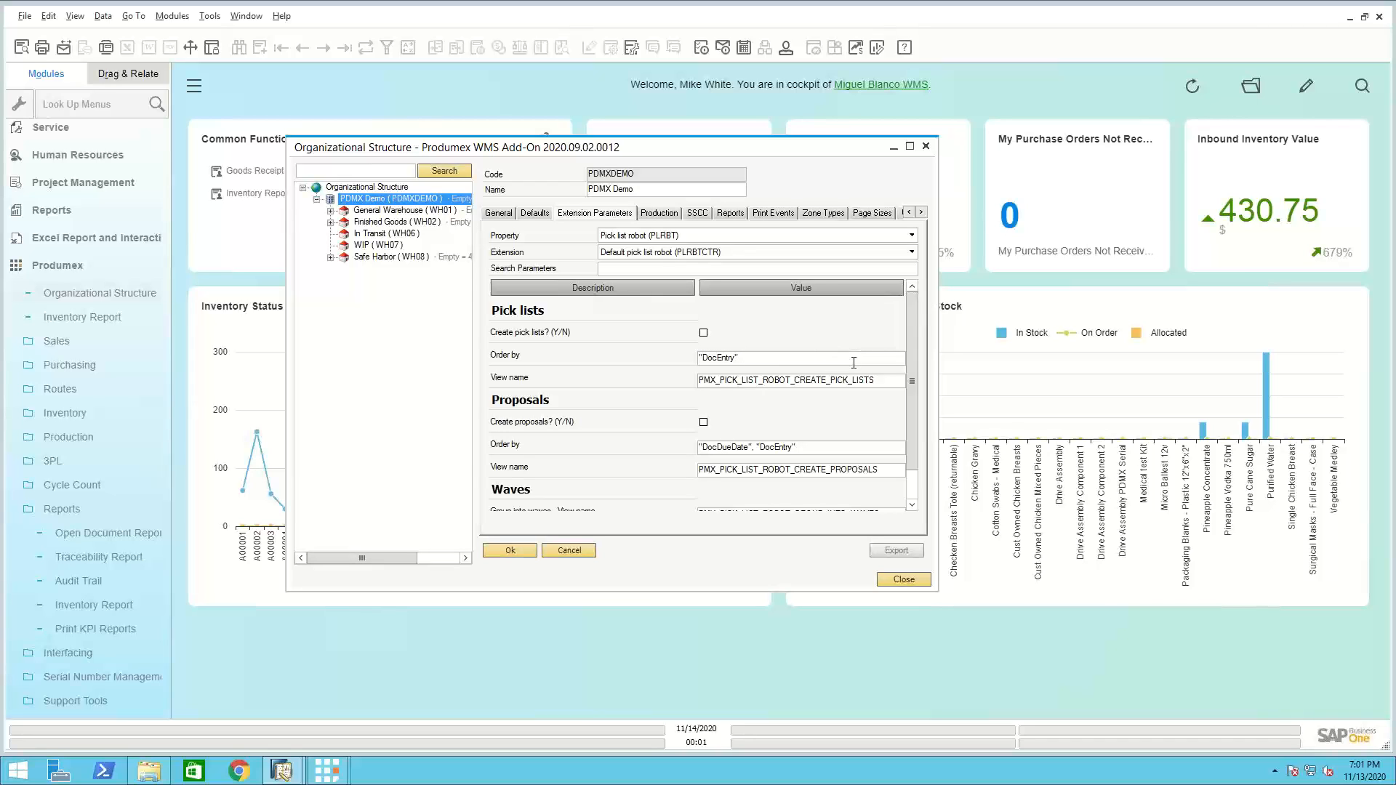
Review the sort options in the Pick Pack and Production Manager selection criteria, leaving without running it
click(54, 263)
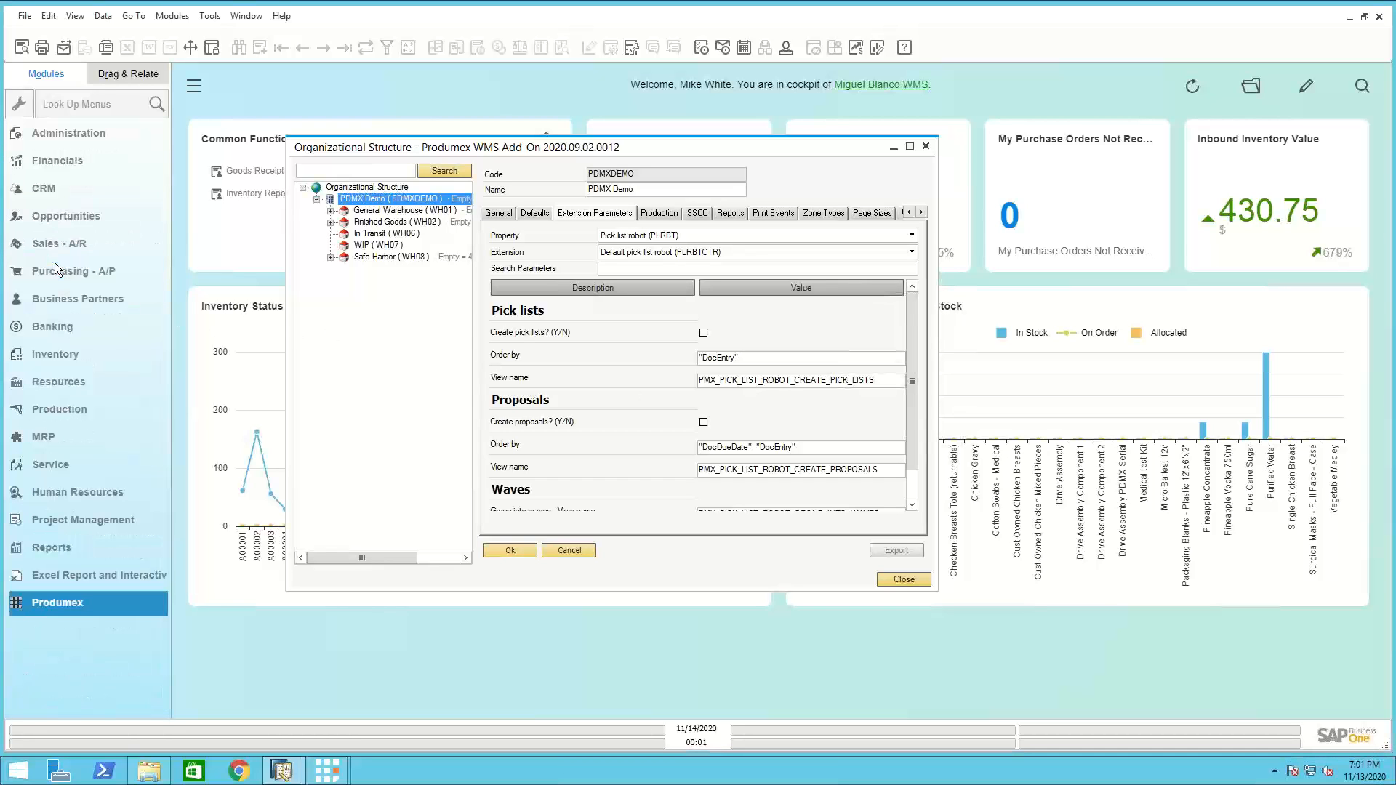
click(56, 352)
click(88, 404)
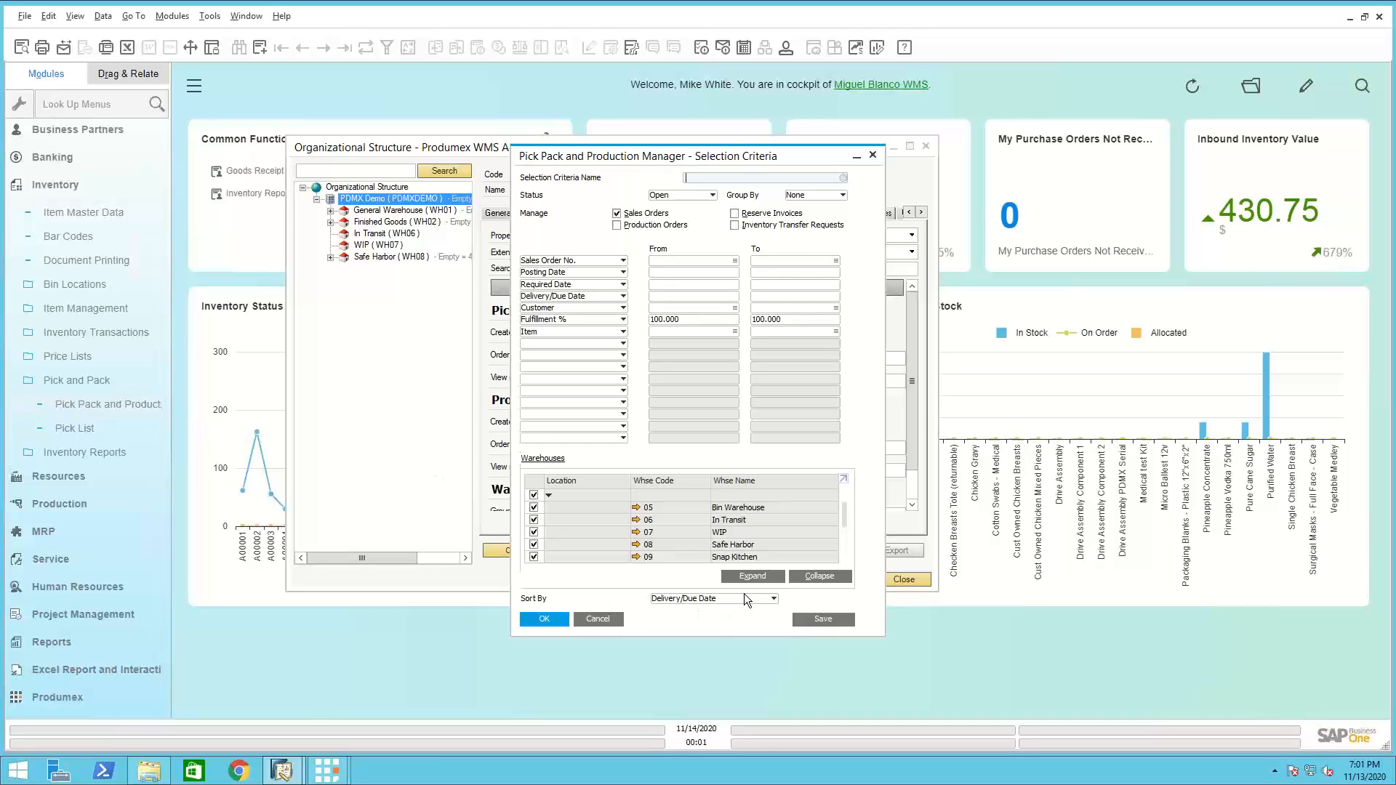
click(765, 601)
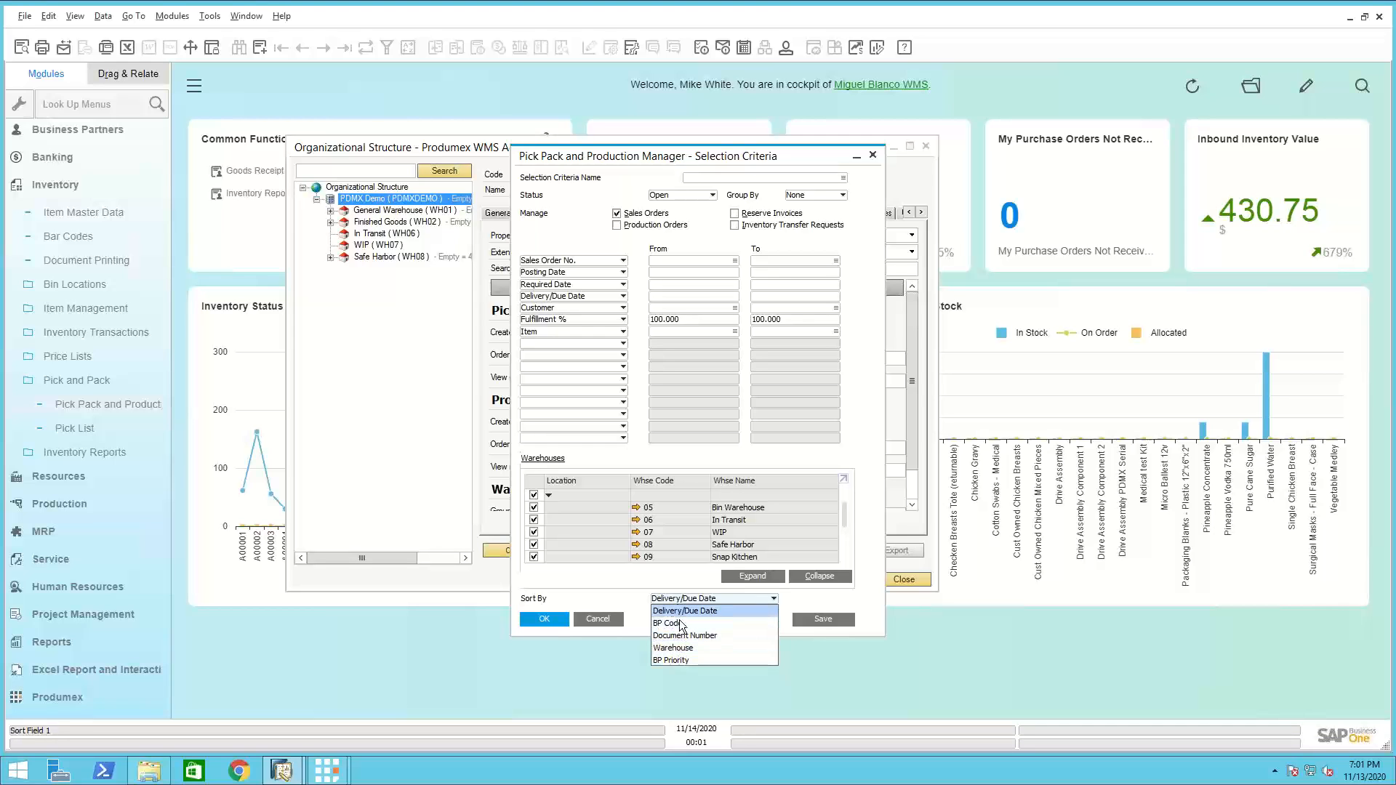
click(631, 600)
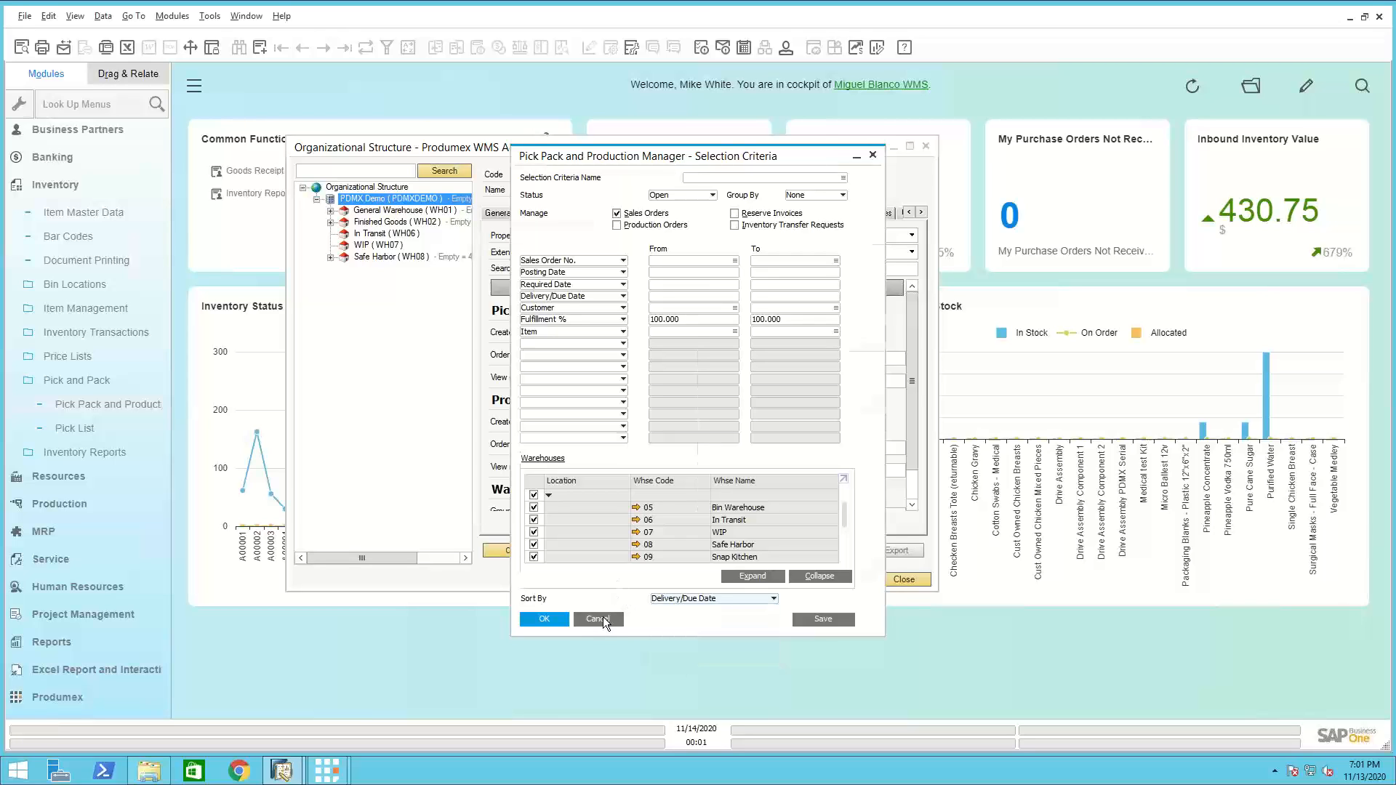
click(604, 616)
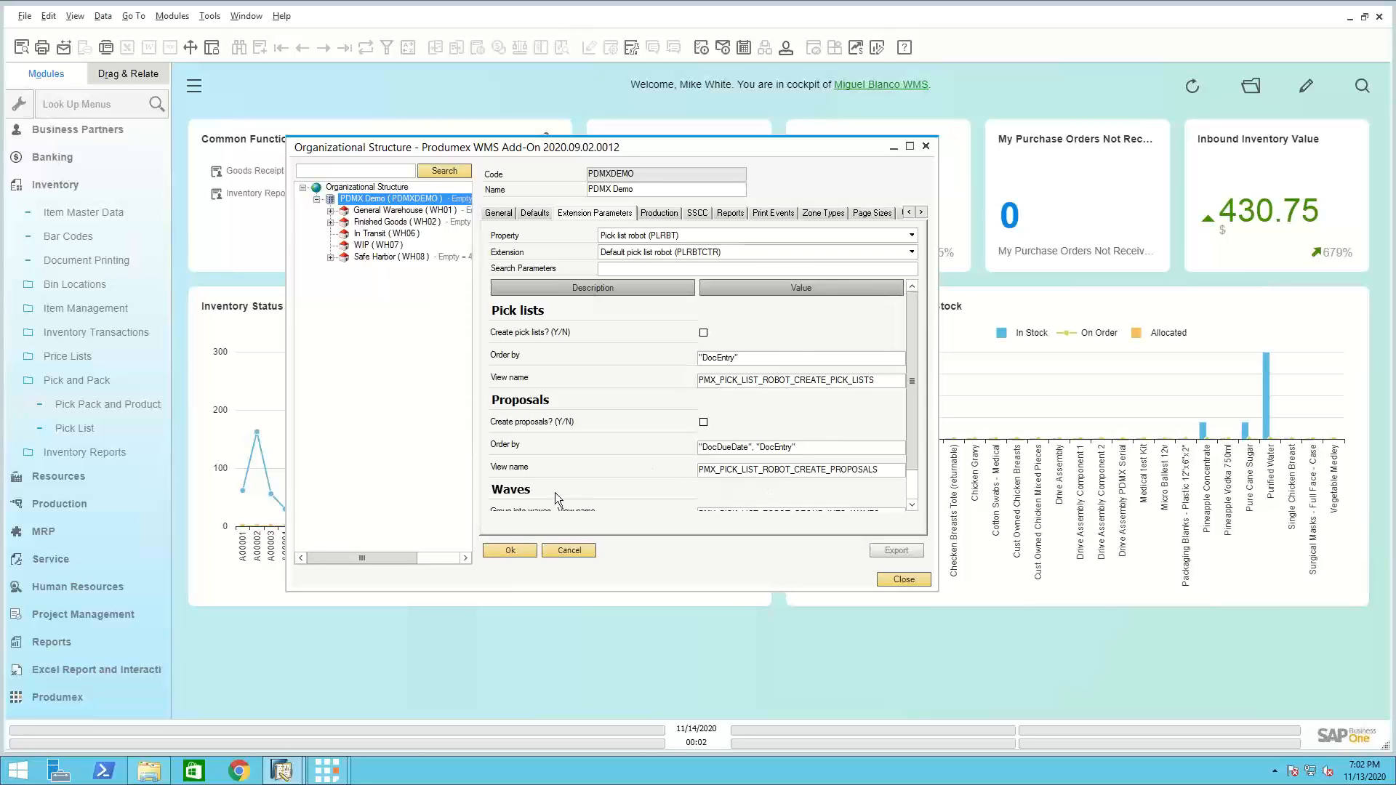
Accept the pick list robot extension parameters for PDMX Demo and close the organizational structure
click(509, 551)
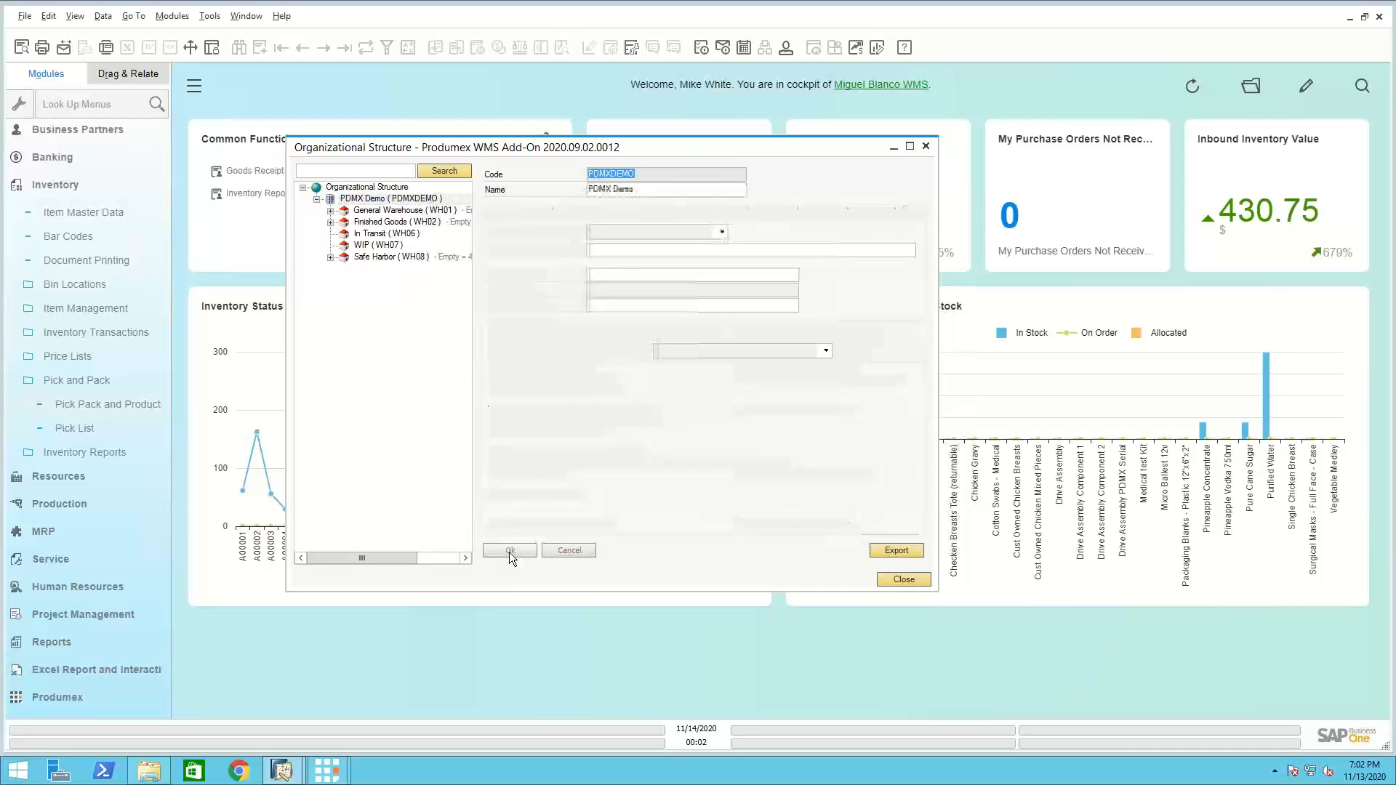
click(906, 581)
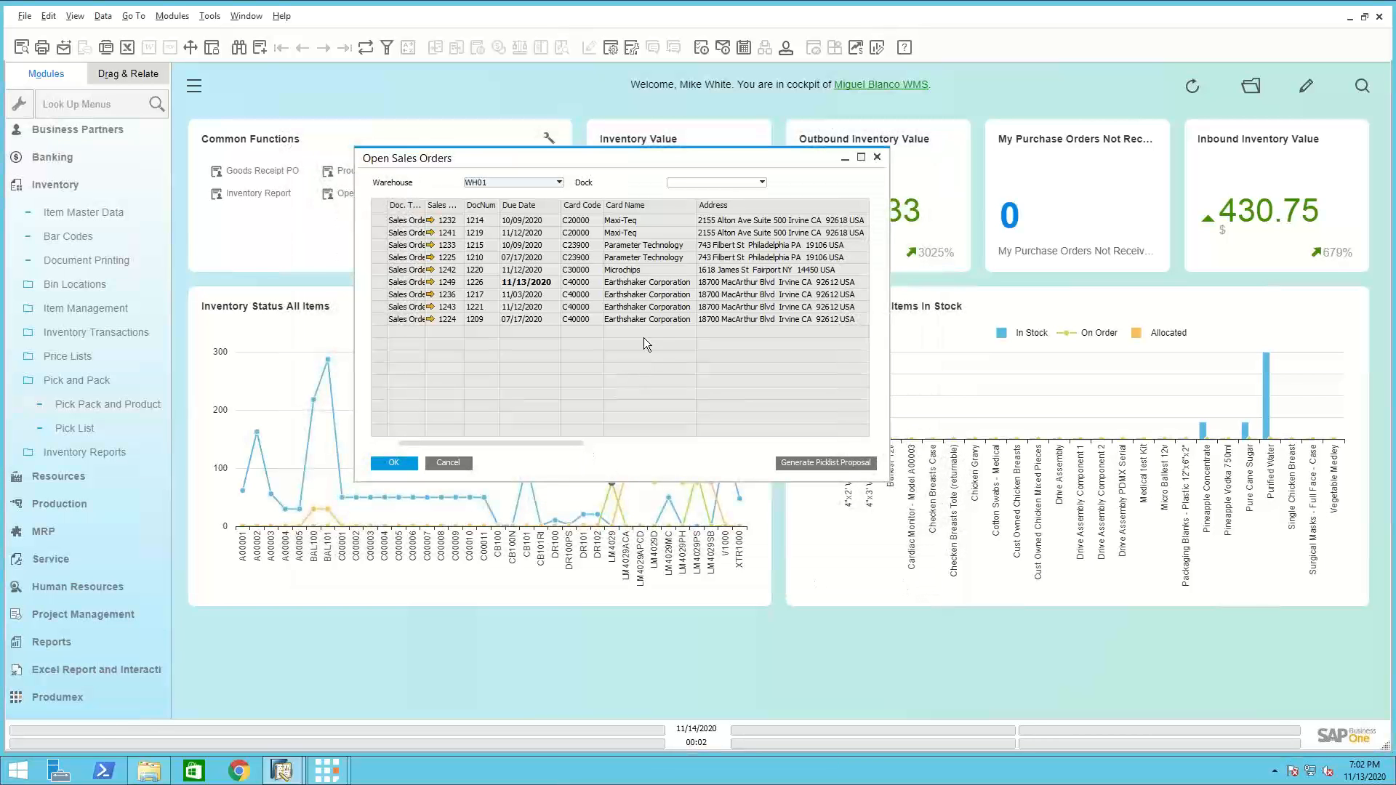
Generate a picklist proposal and its picklist for the Earthshaker Corporation open sales order in WH01 due 11/13/2020
click(386, 282)
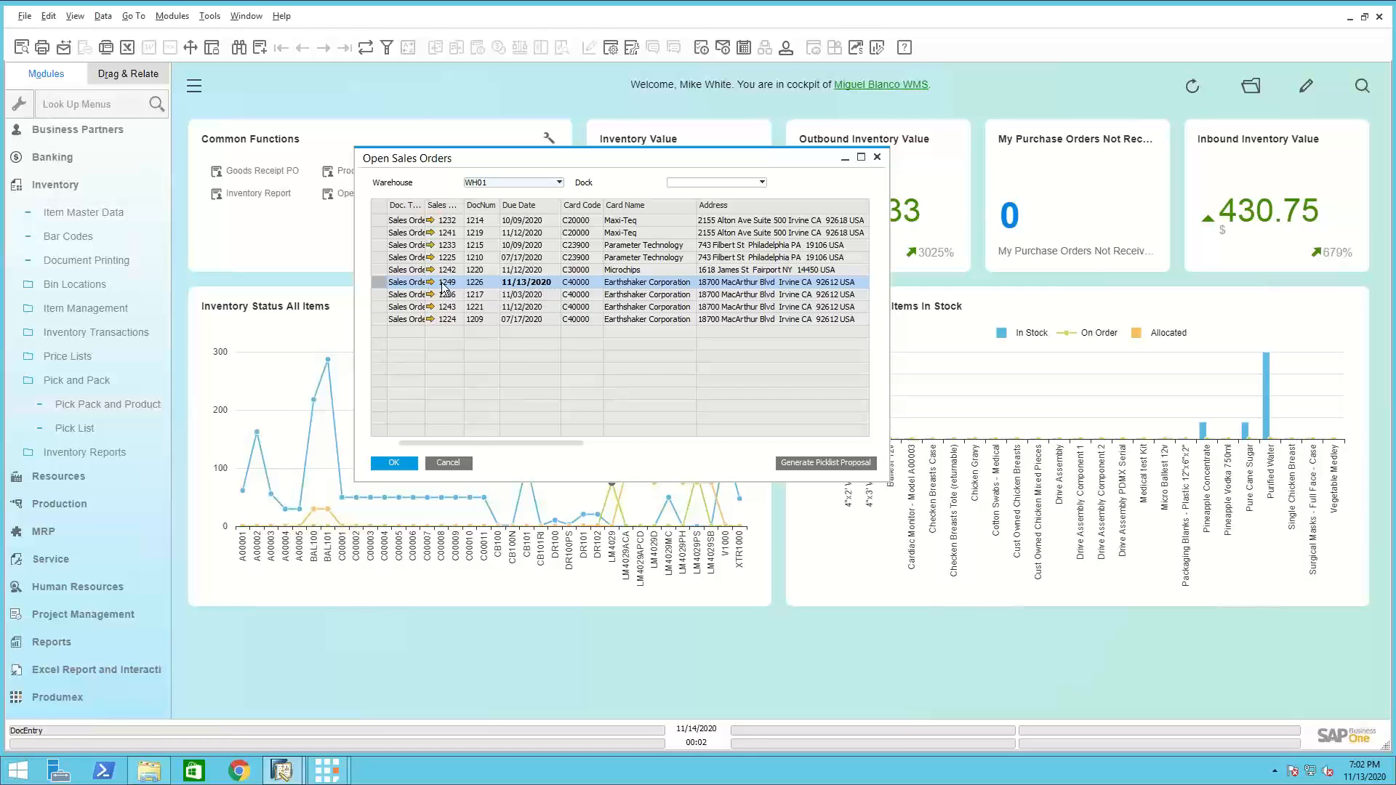
click(834, 464)
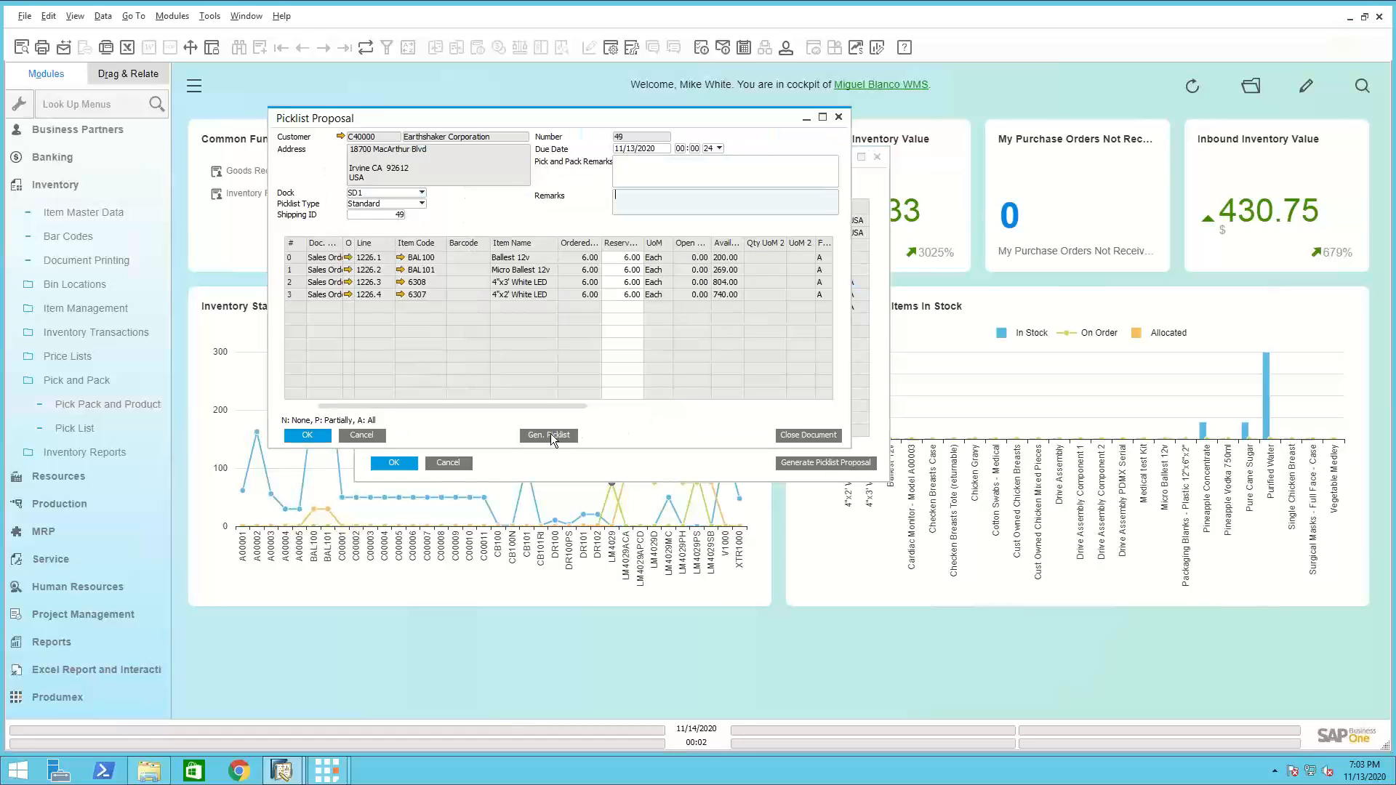
click(551, 434)
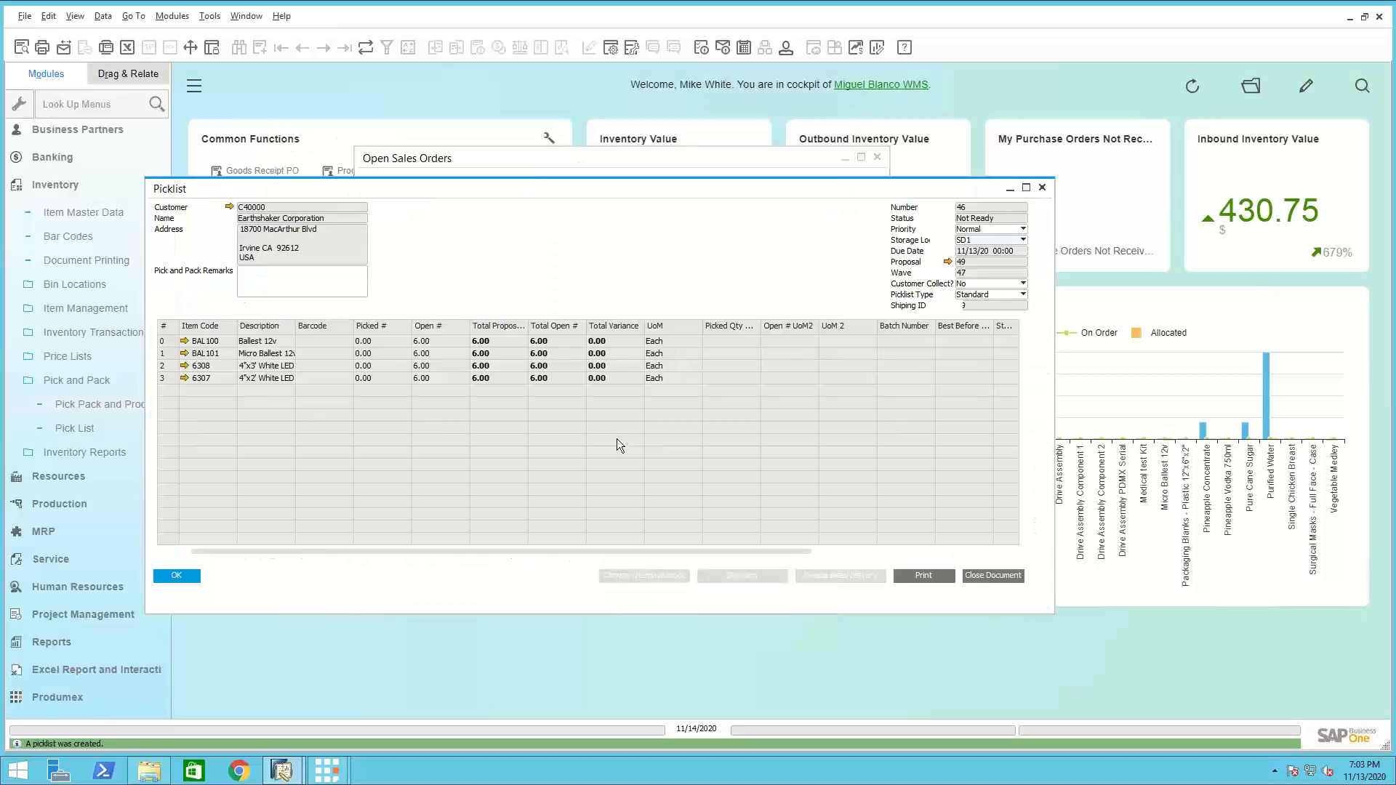
click(178, 576)
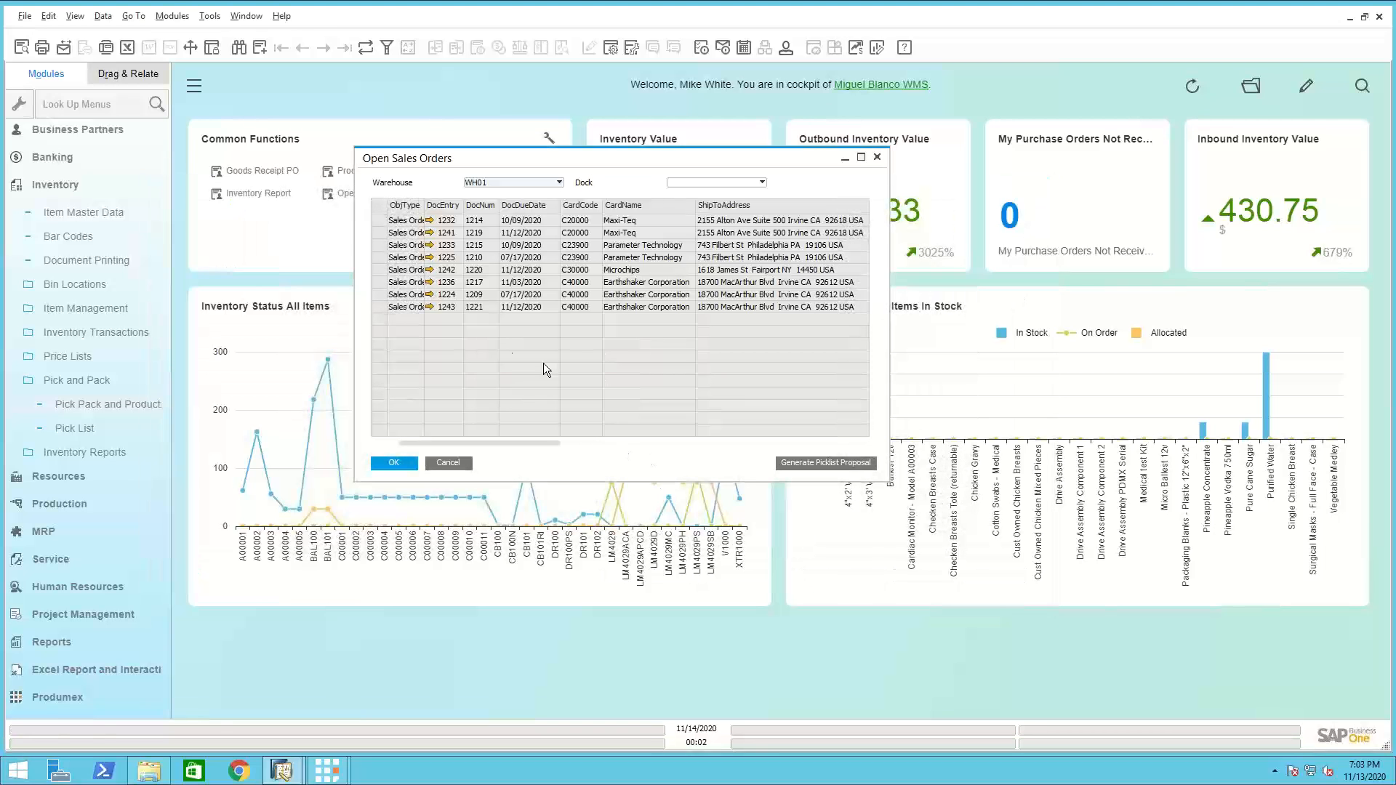
click(428, 464)
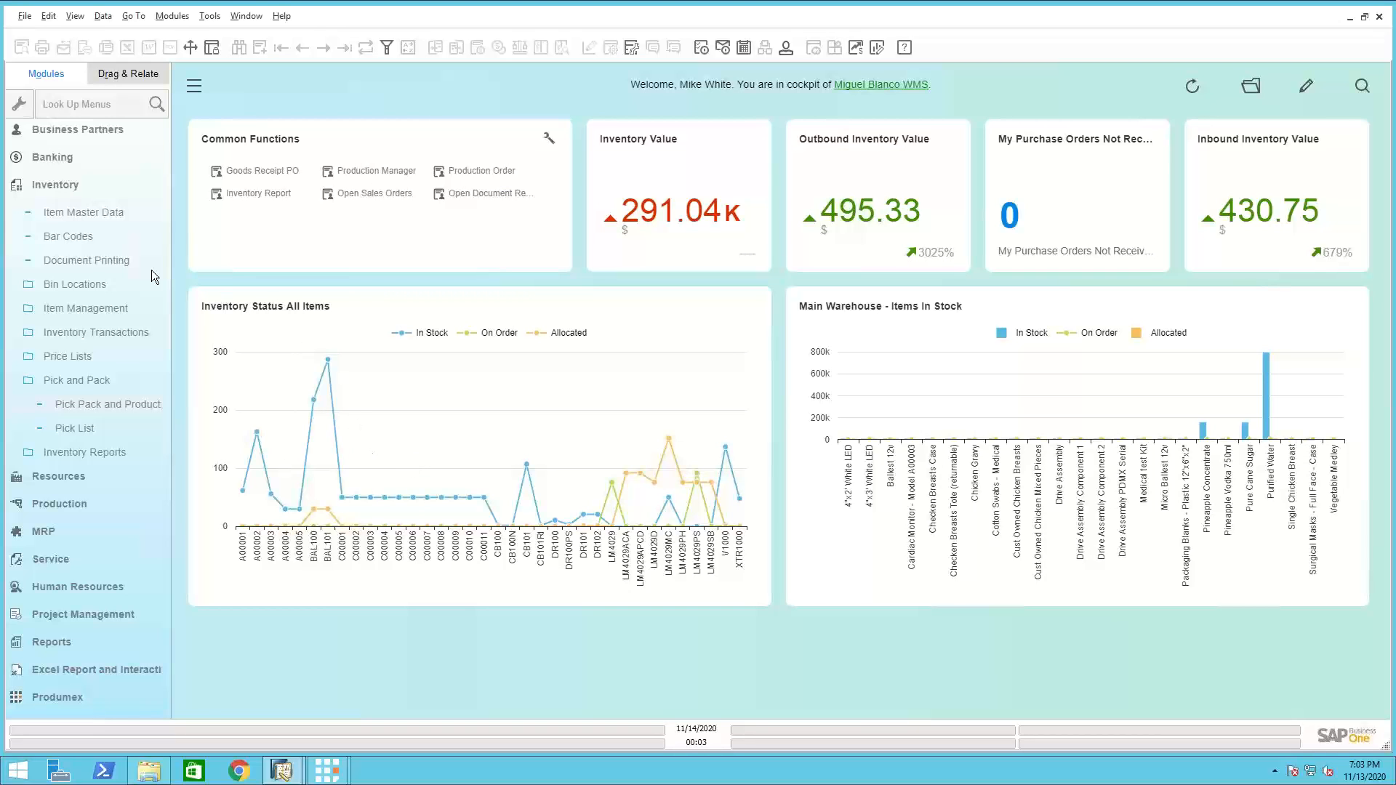
Bring up the last sales order record to review its customer and item lines
click(59, 188)
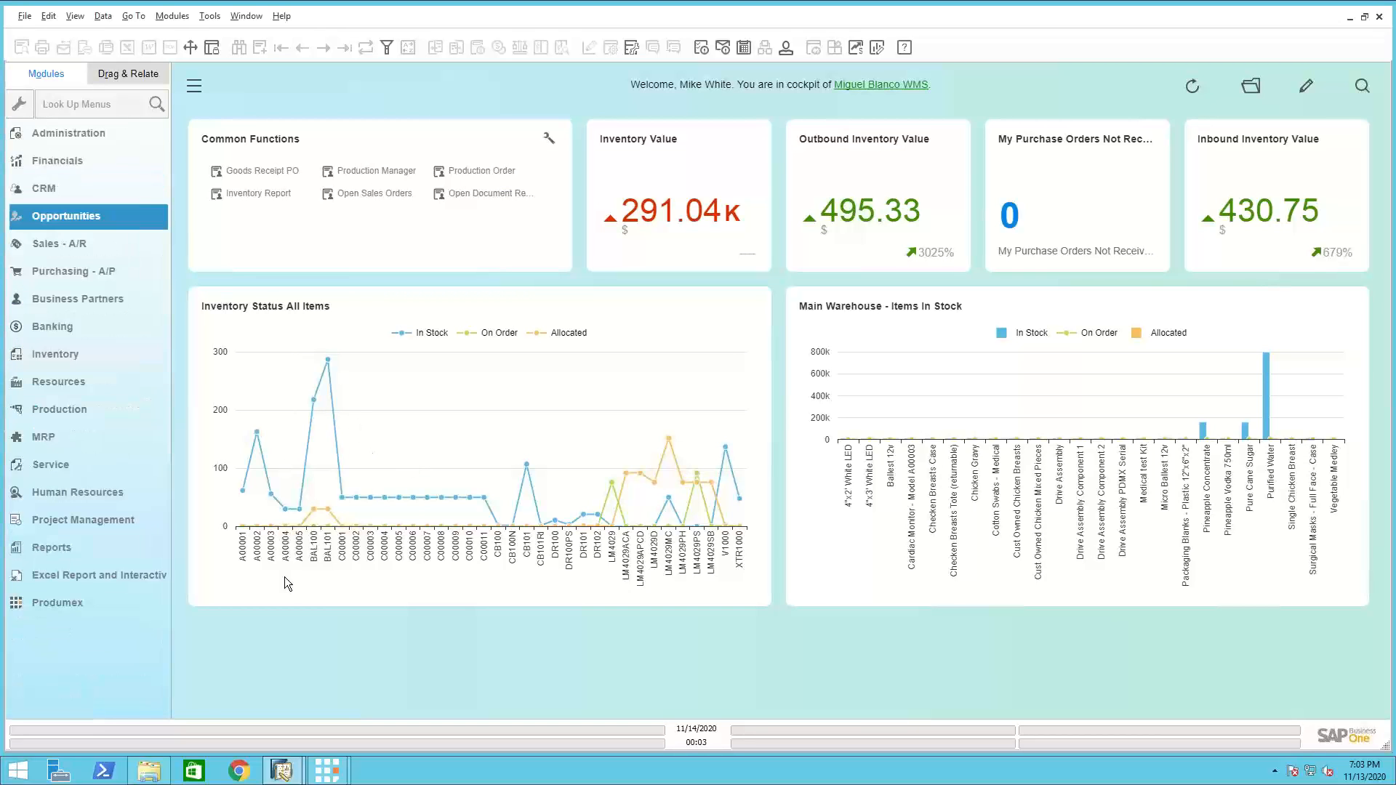
click(61, 245)
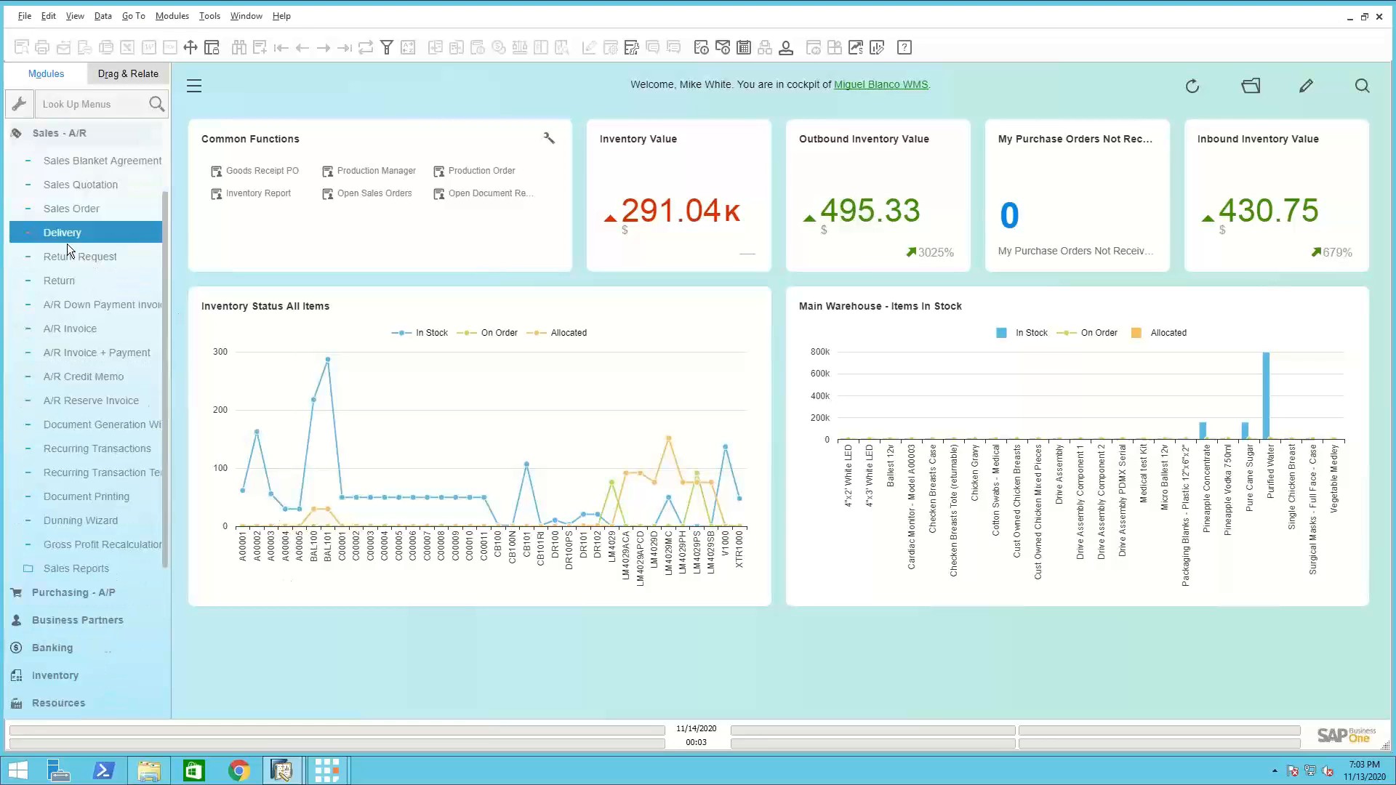
click(89, 209)
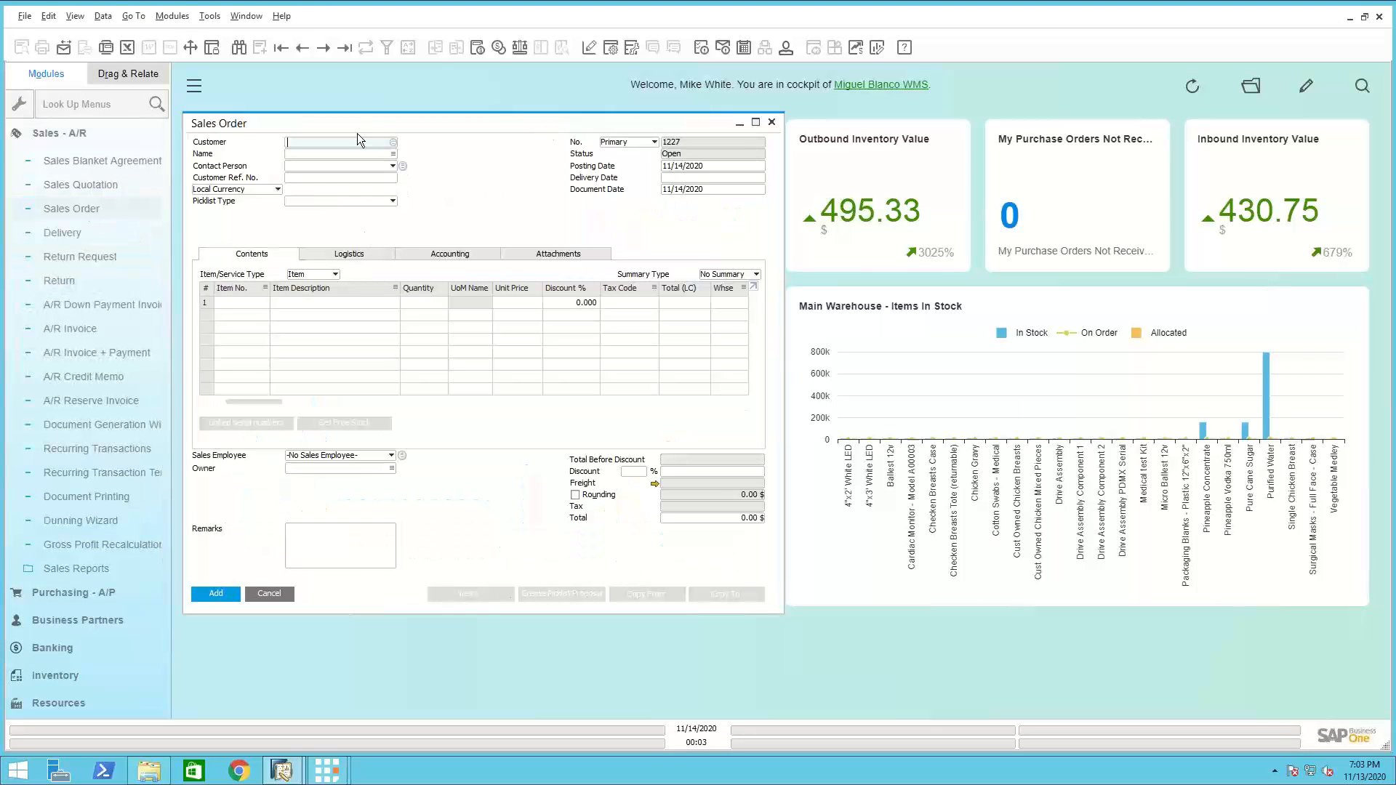
click(345, 51)
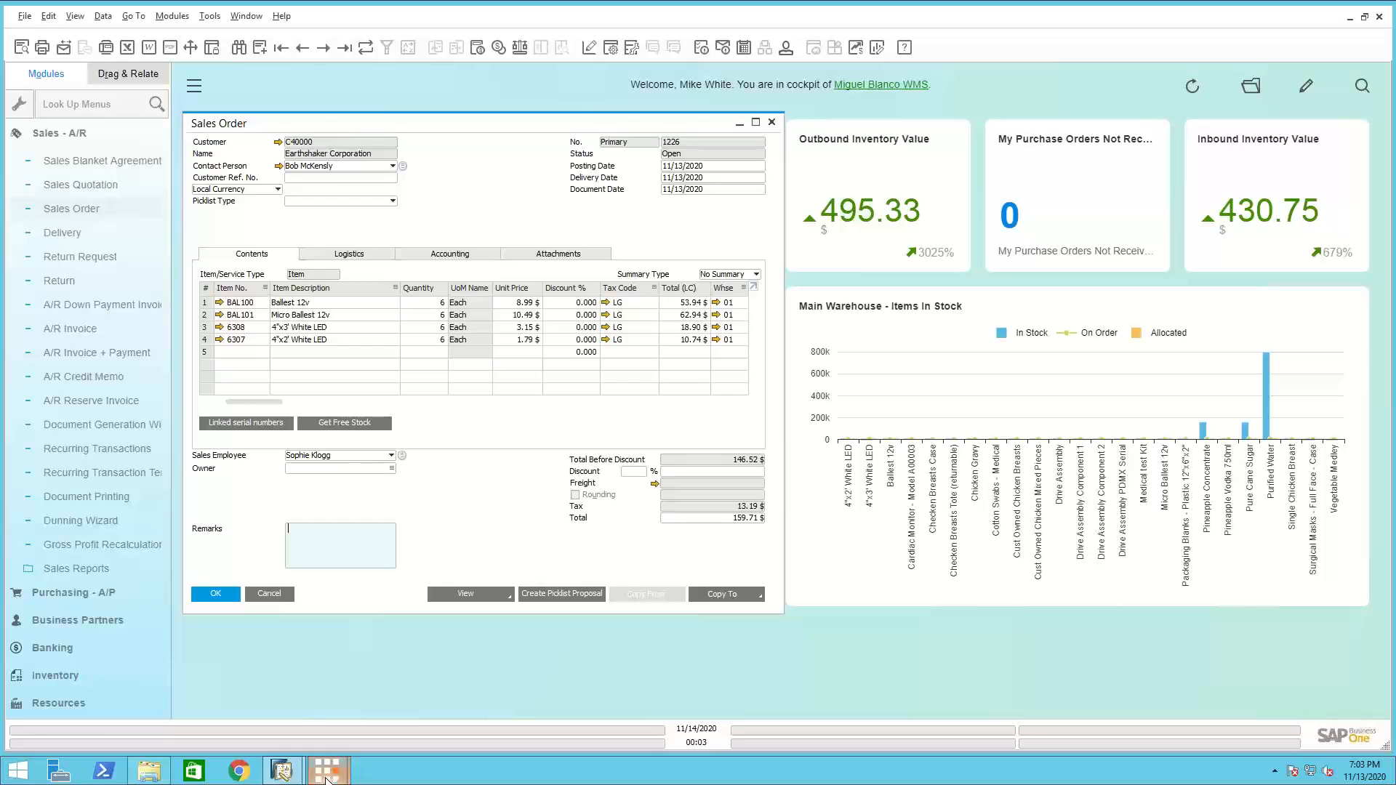
Switch to the Produmex scanner window and start Box Pick and Pack for wave 47, beginning with item BAL100
mouse_move(333, 777)
click(254, 699)
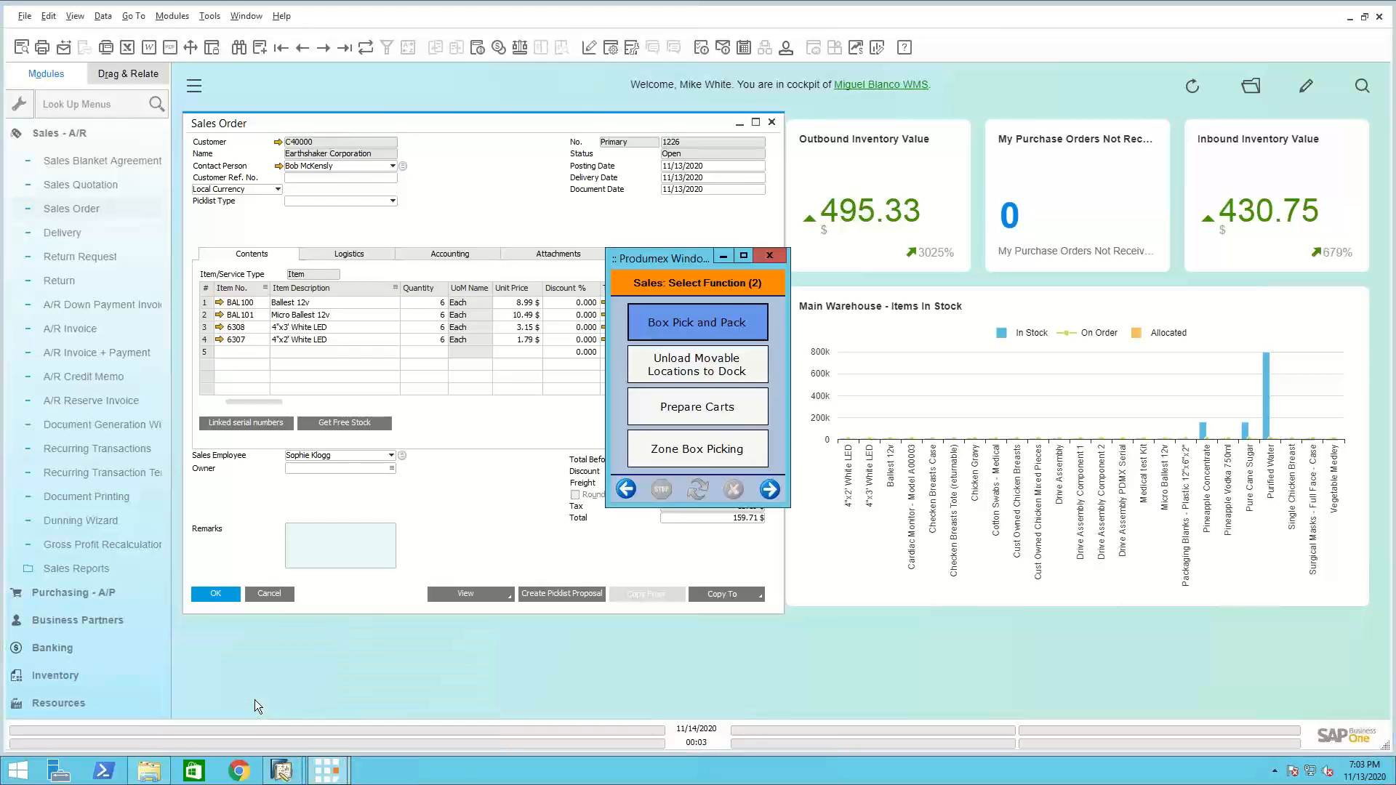
click(717, 323)
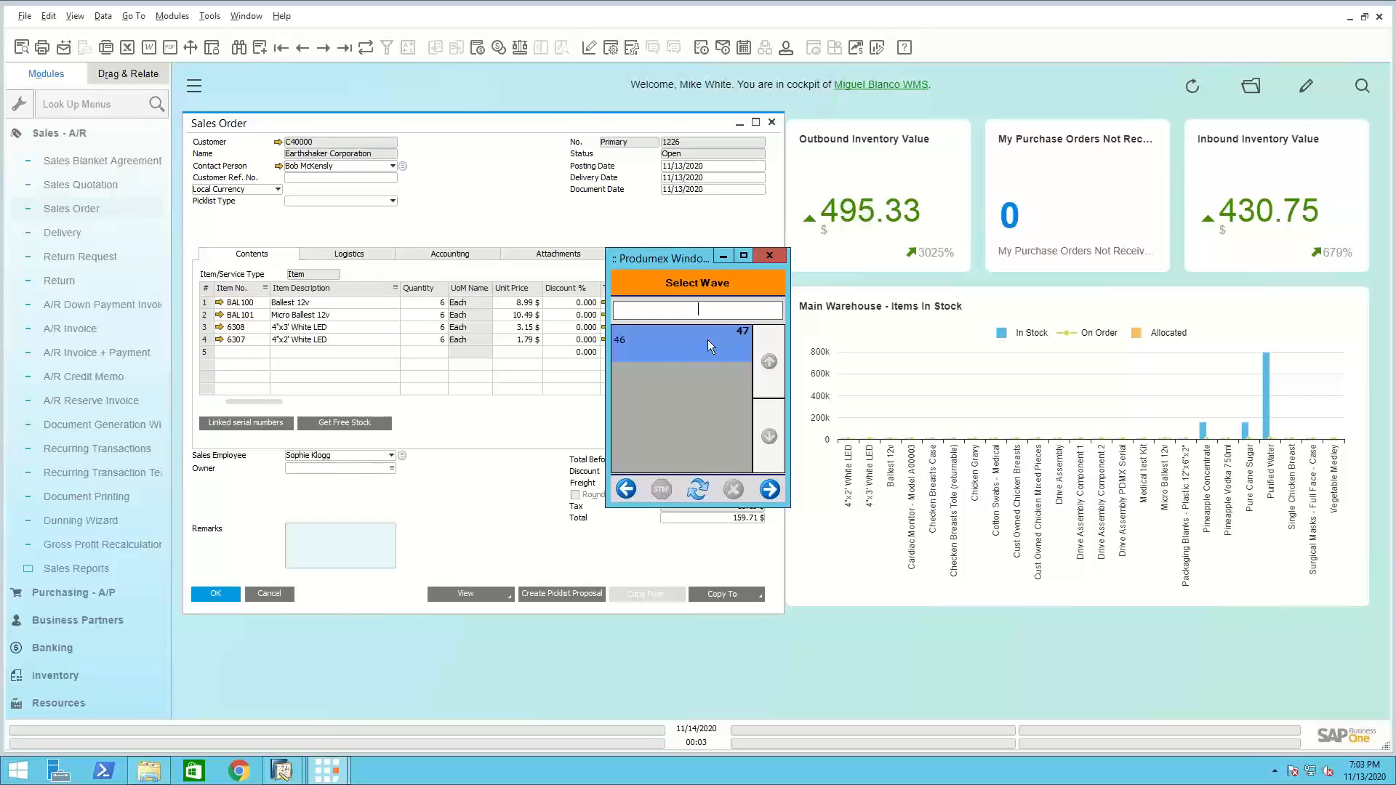
click(773, 489)
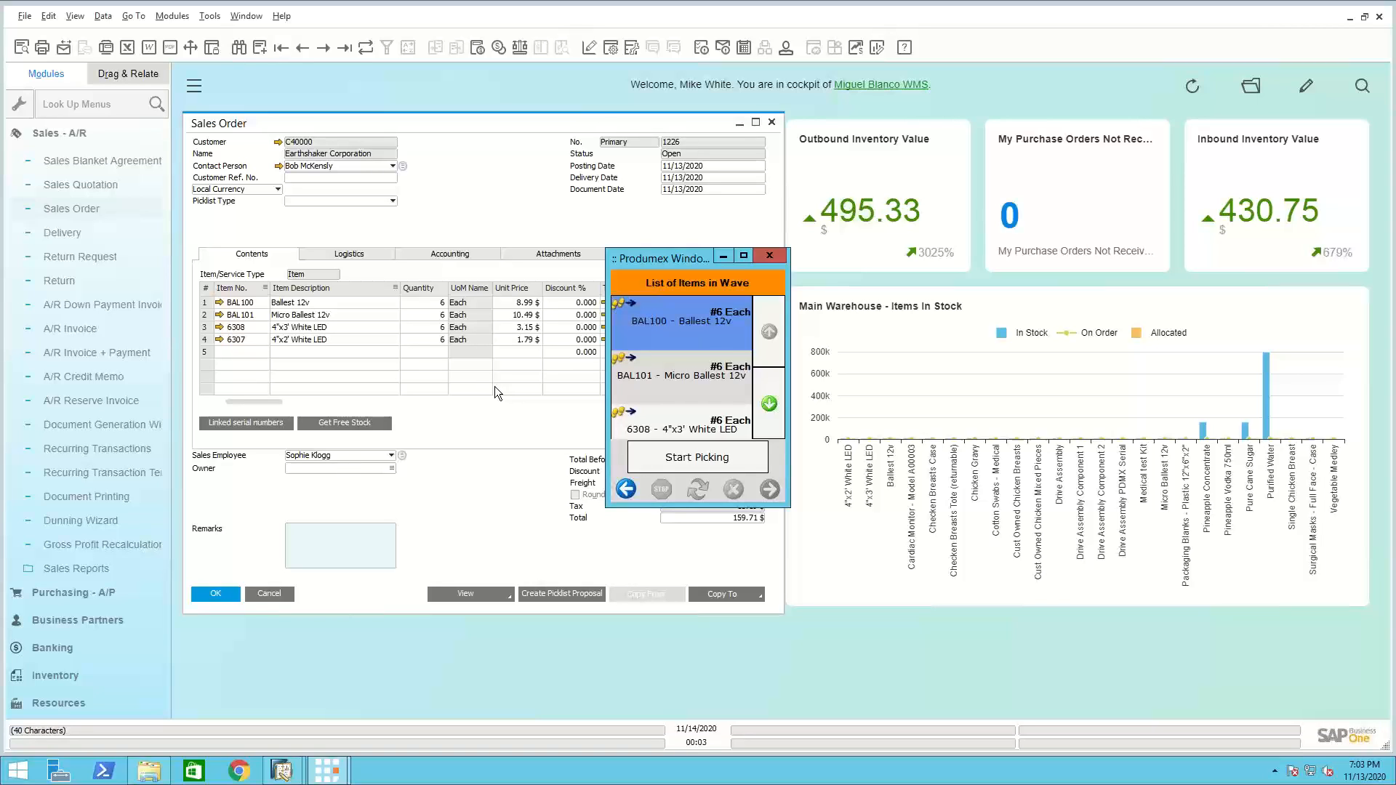
click(697, 456)
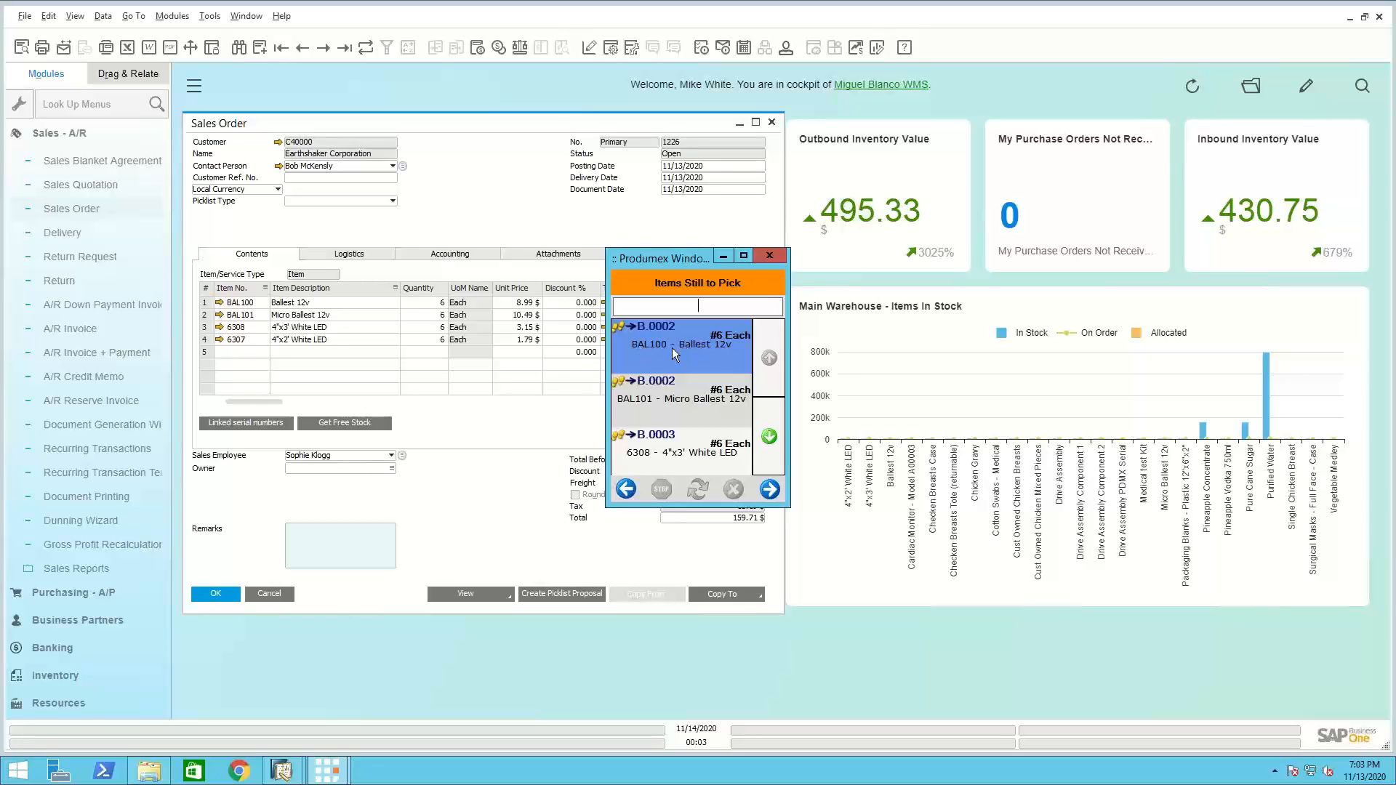
click(770, 490)
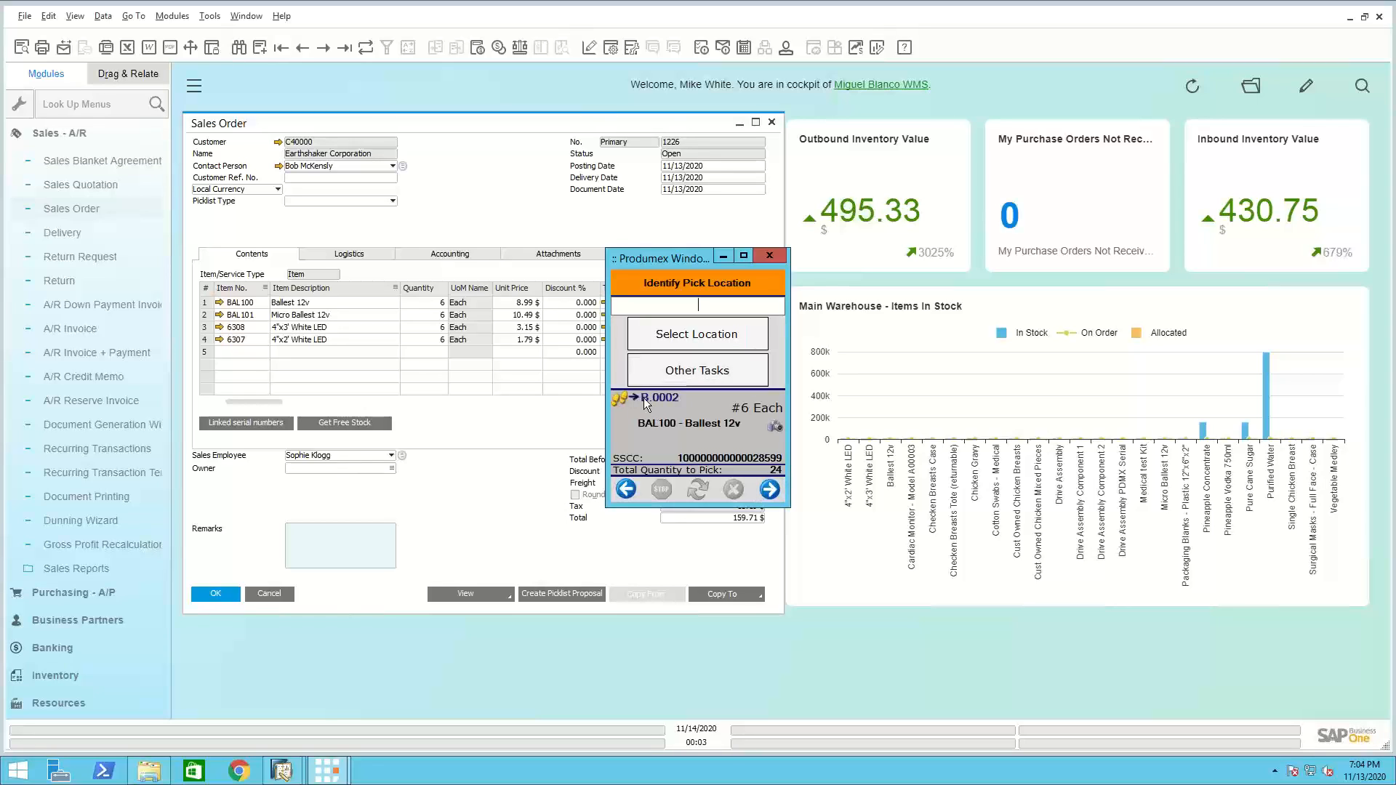
Identify B.0002 as the pick location and BAL100 - Ballest 12v as the product to pick
click(699, 334)
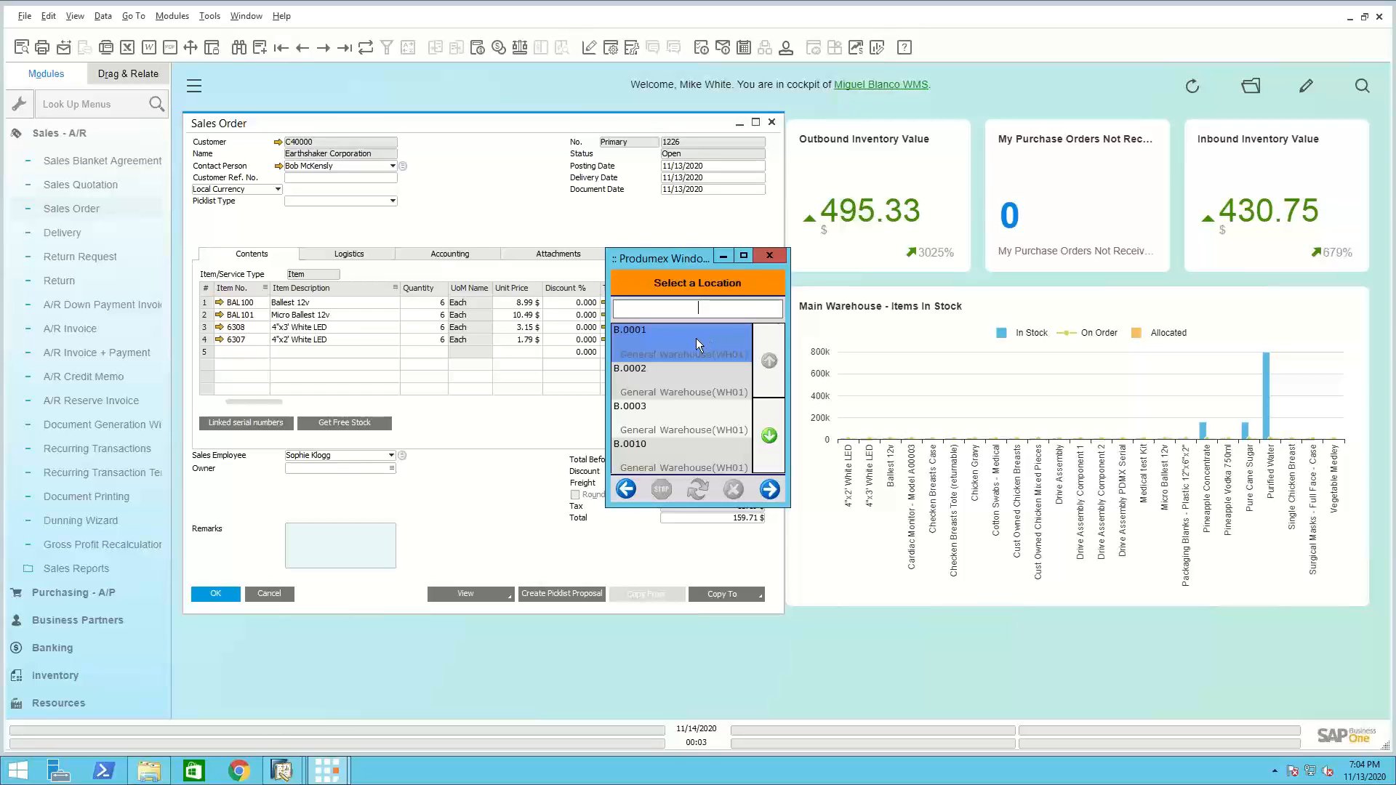
click(665, 375)
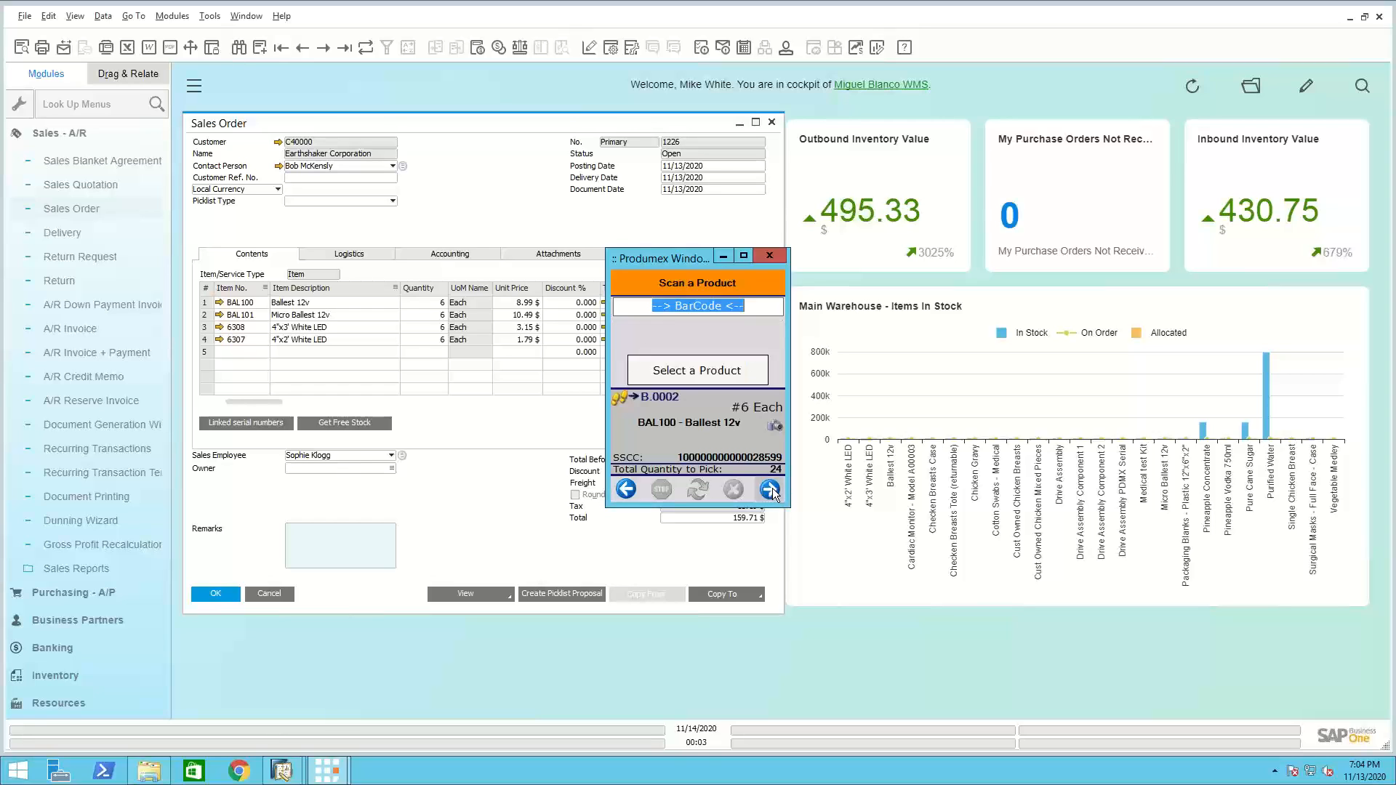
click(692, 374)
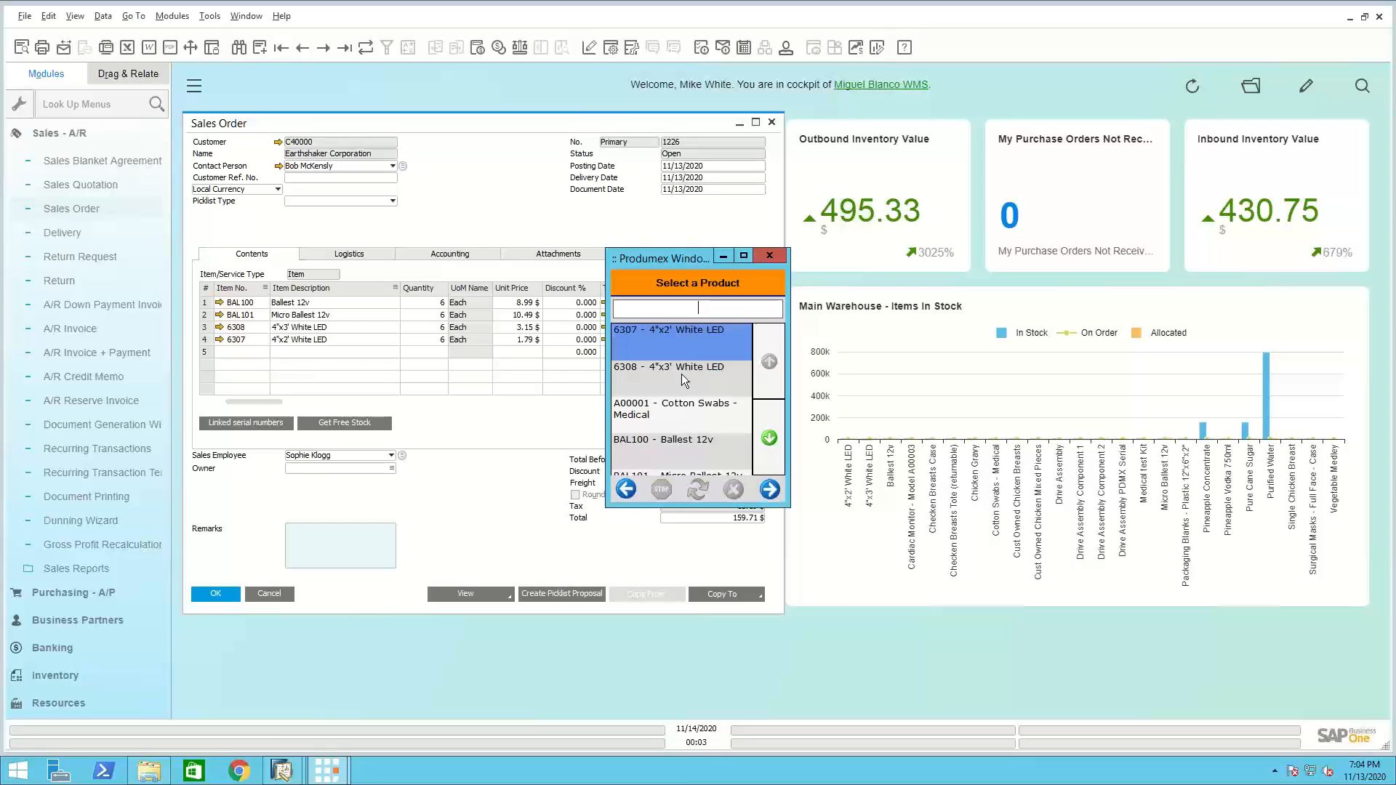
click(687, 440)
click(768, 490)
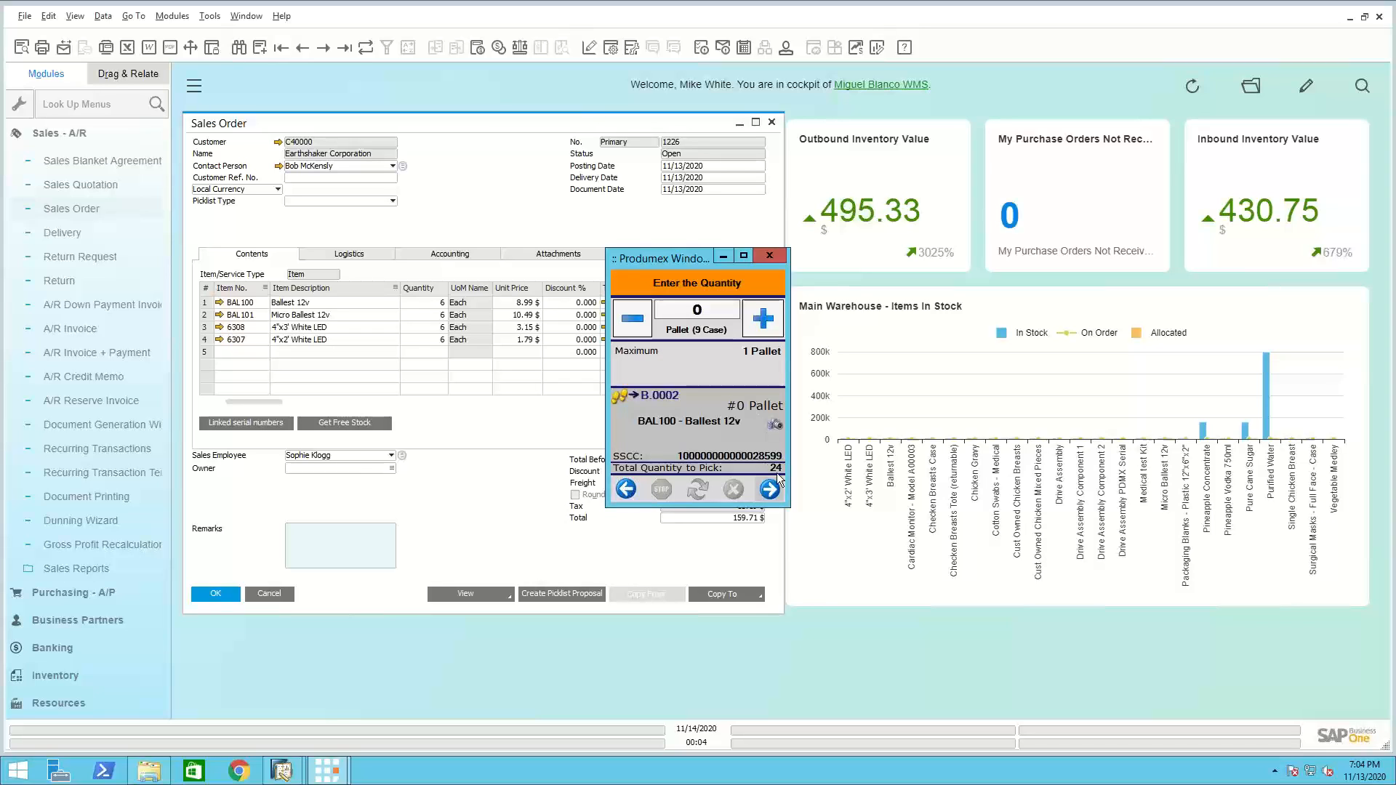
Check the product picture of BAL100 and enter a picked quantity of 6 Each, with no pallets or cases
click(775, 423)
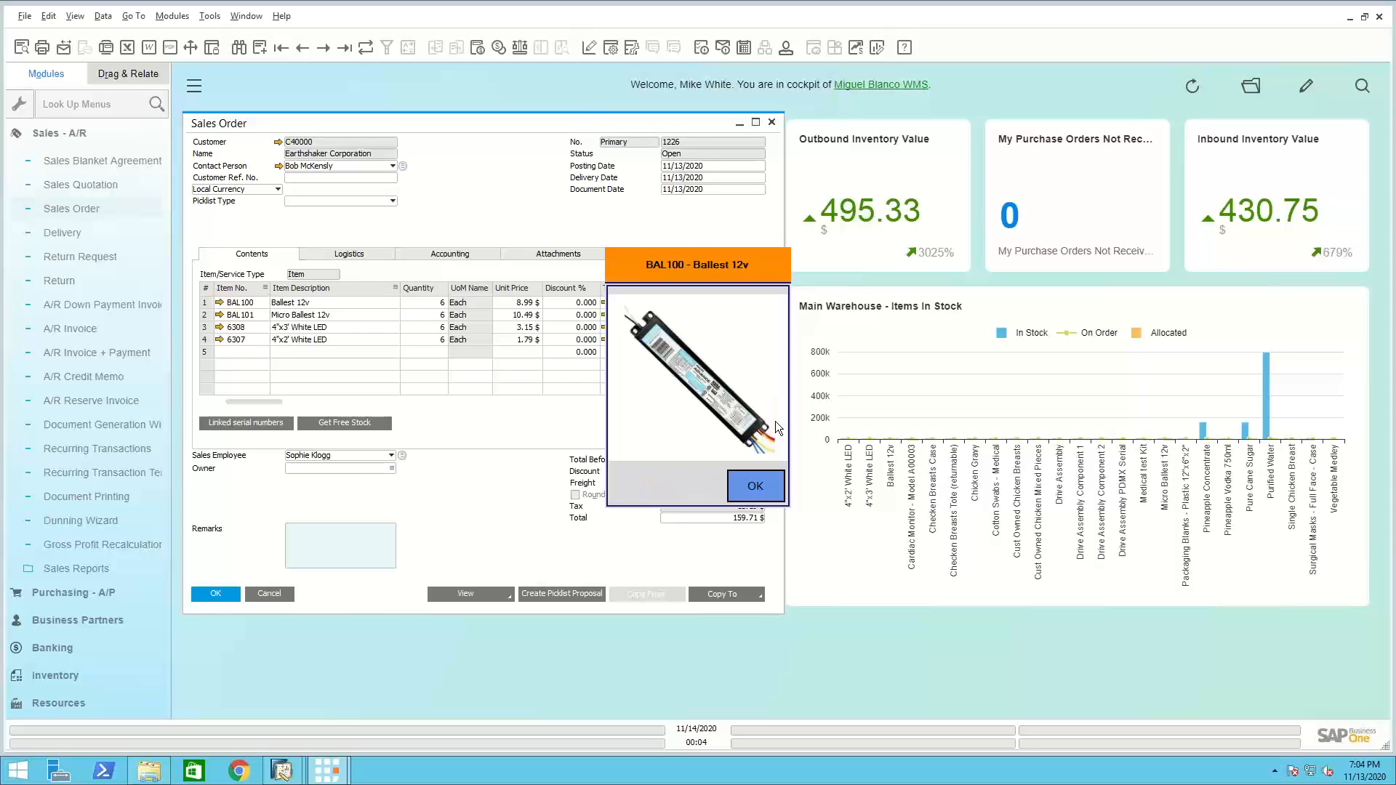
click(761, 485)
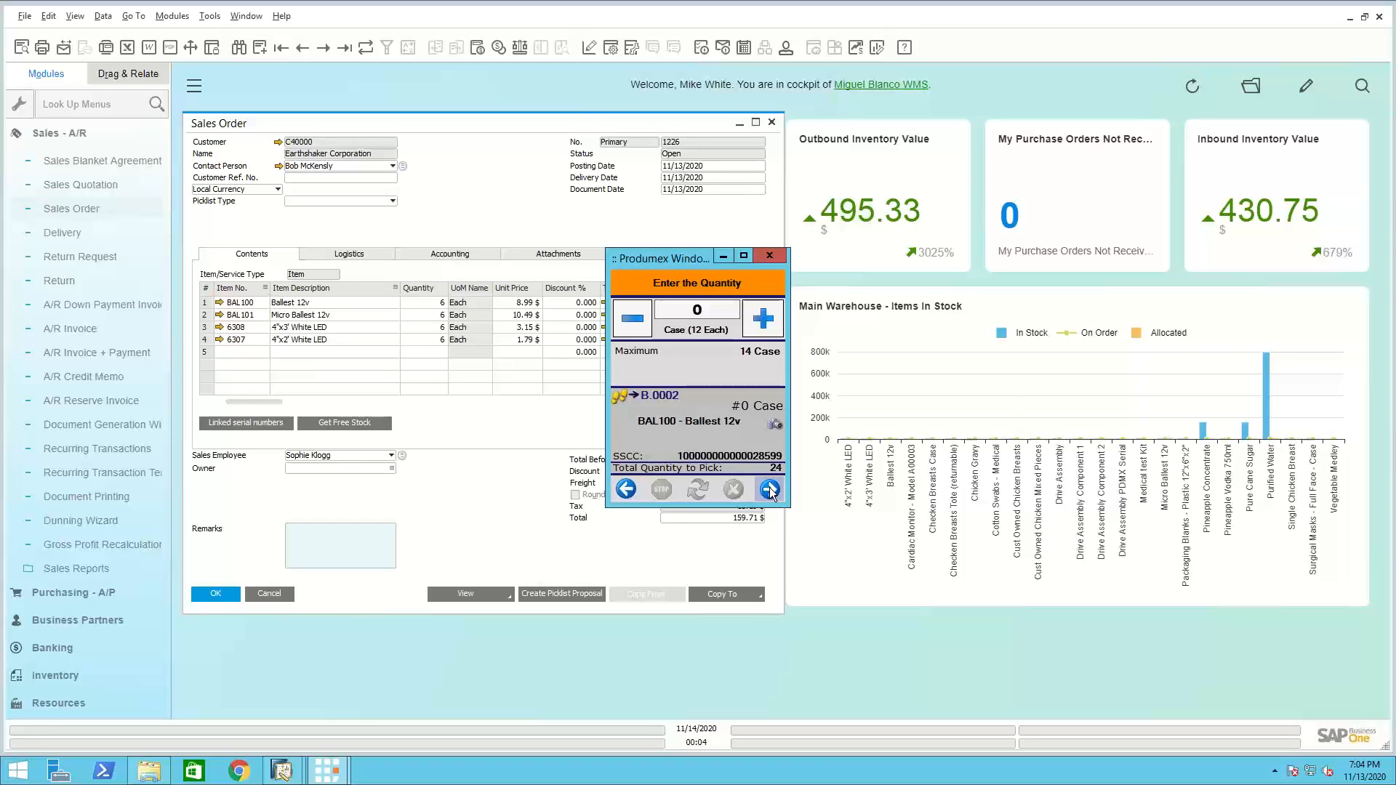
click(709, 331)
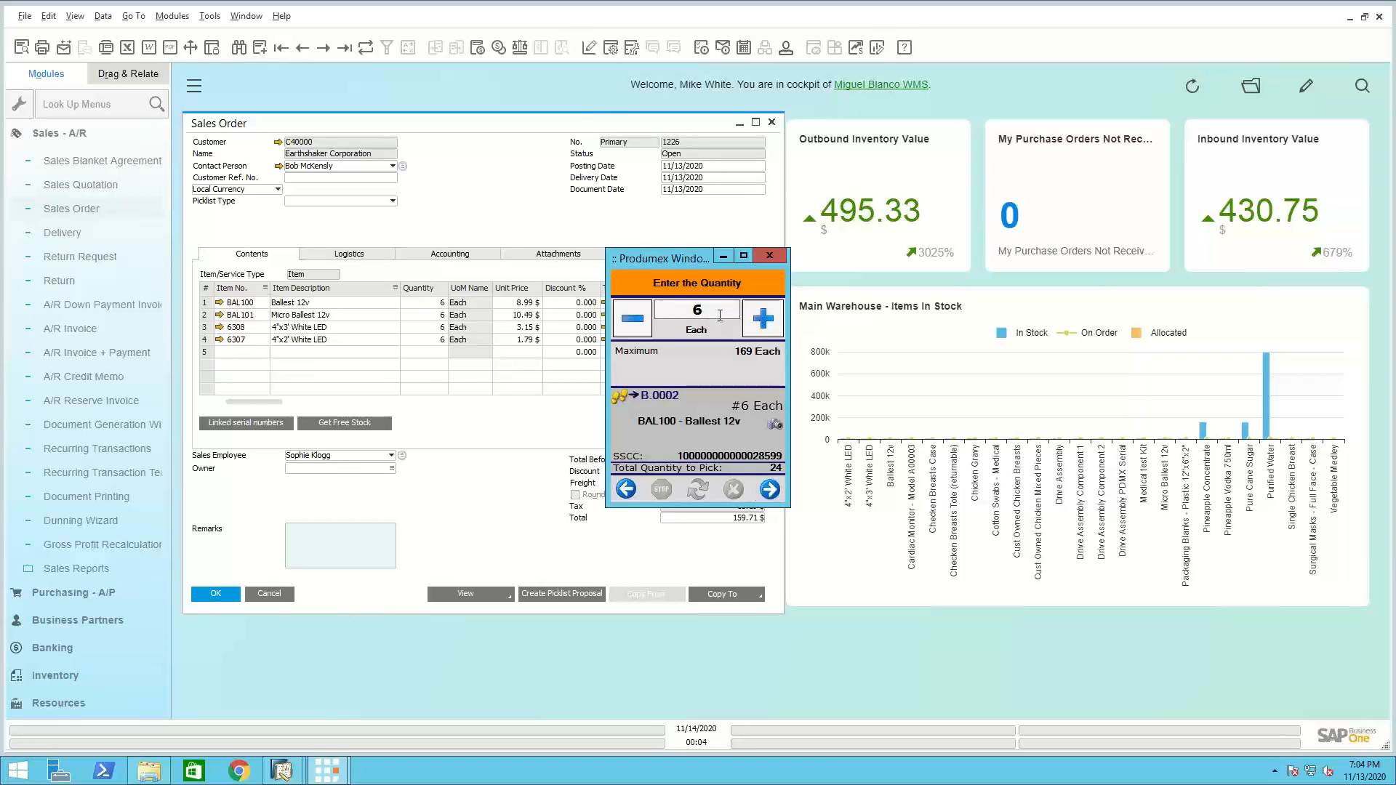
click(695, 305)
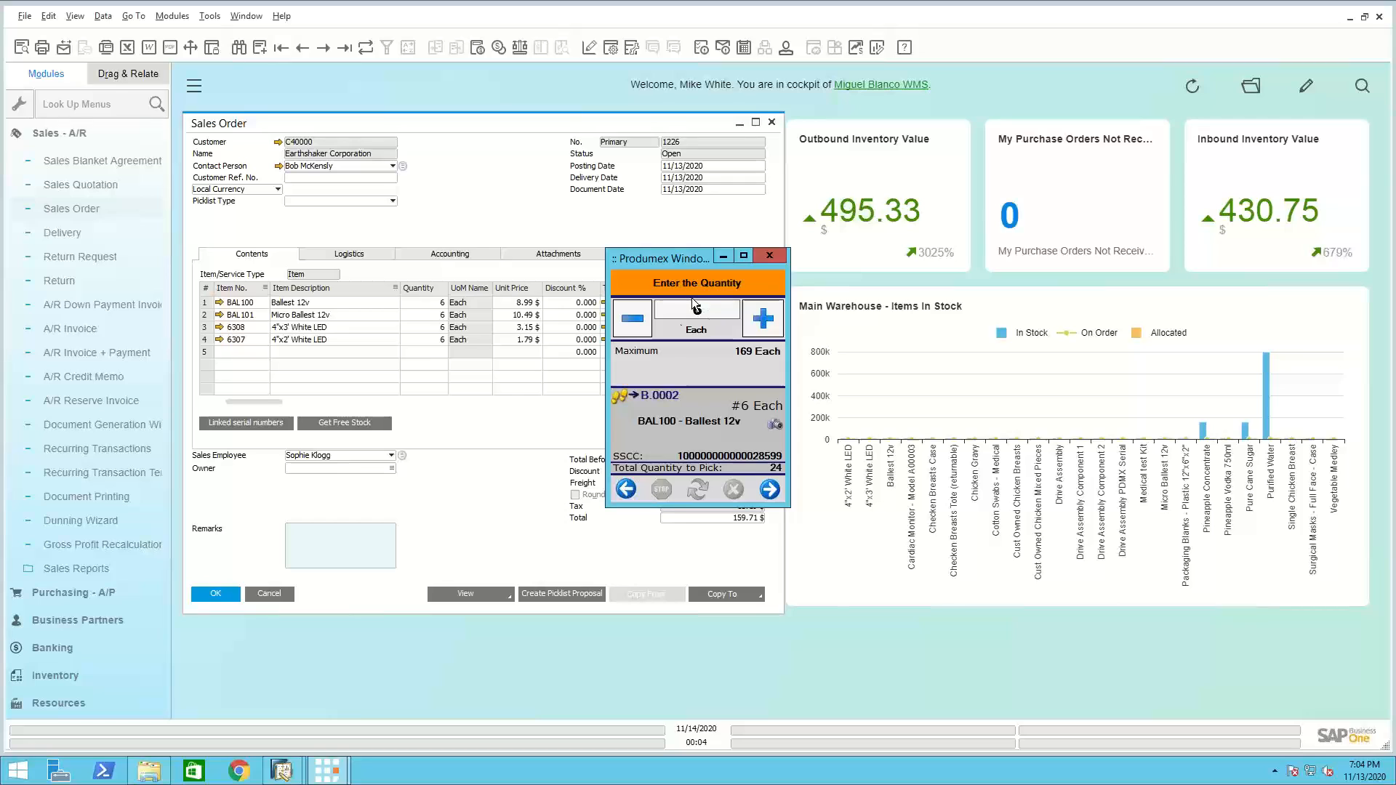
click(770, 489)
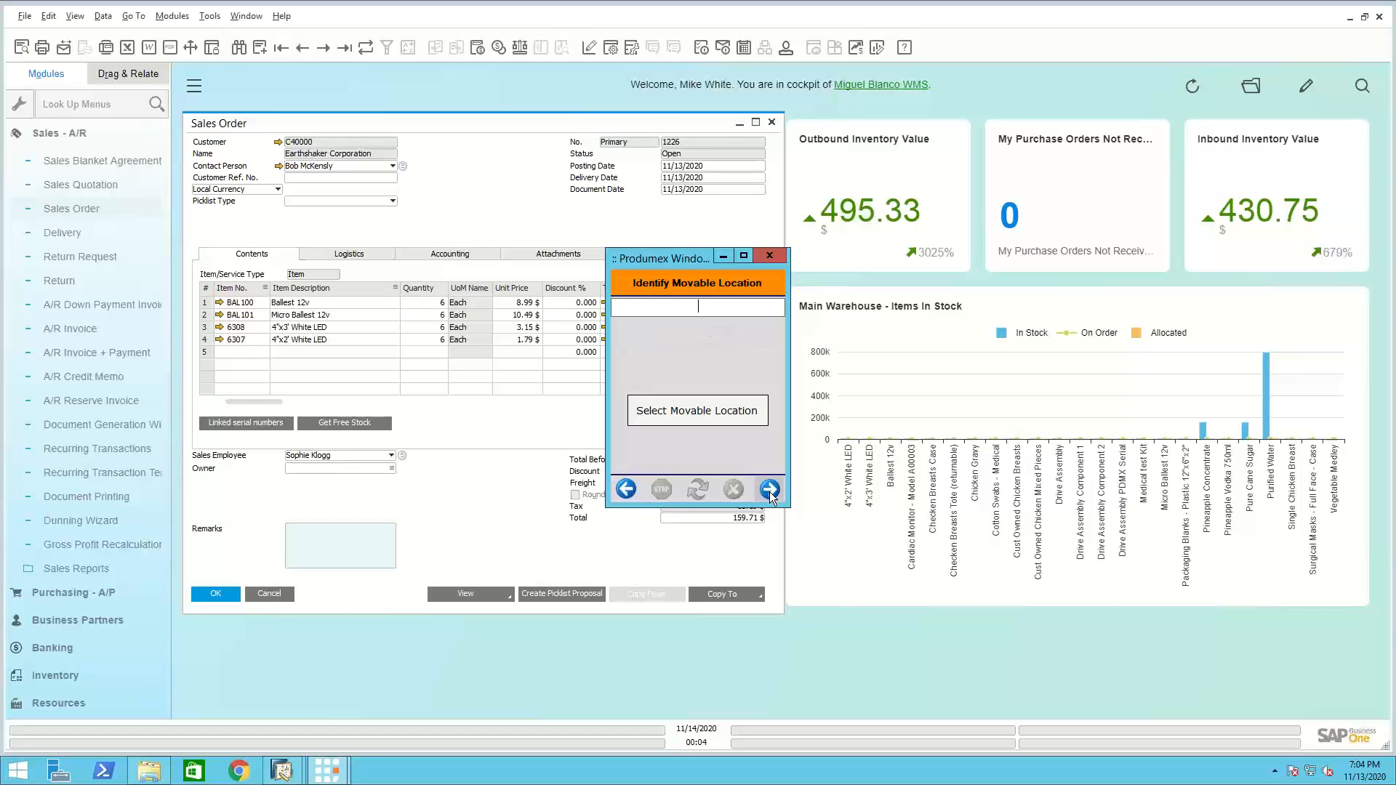
Place the picked BAL100 items on movable location ML1, Cart 1
click(695, 410)
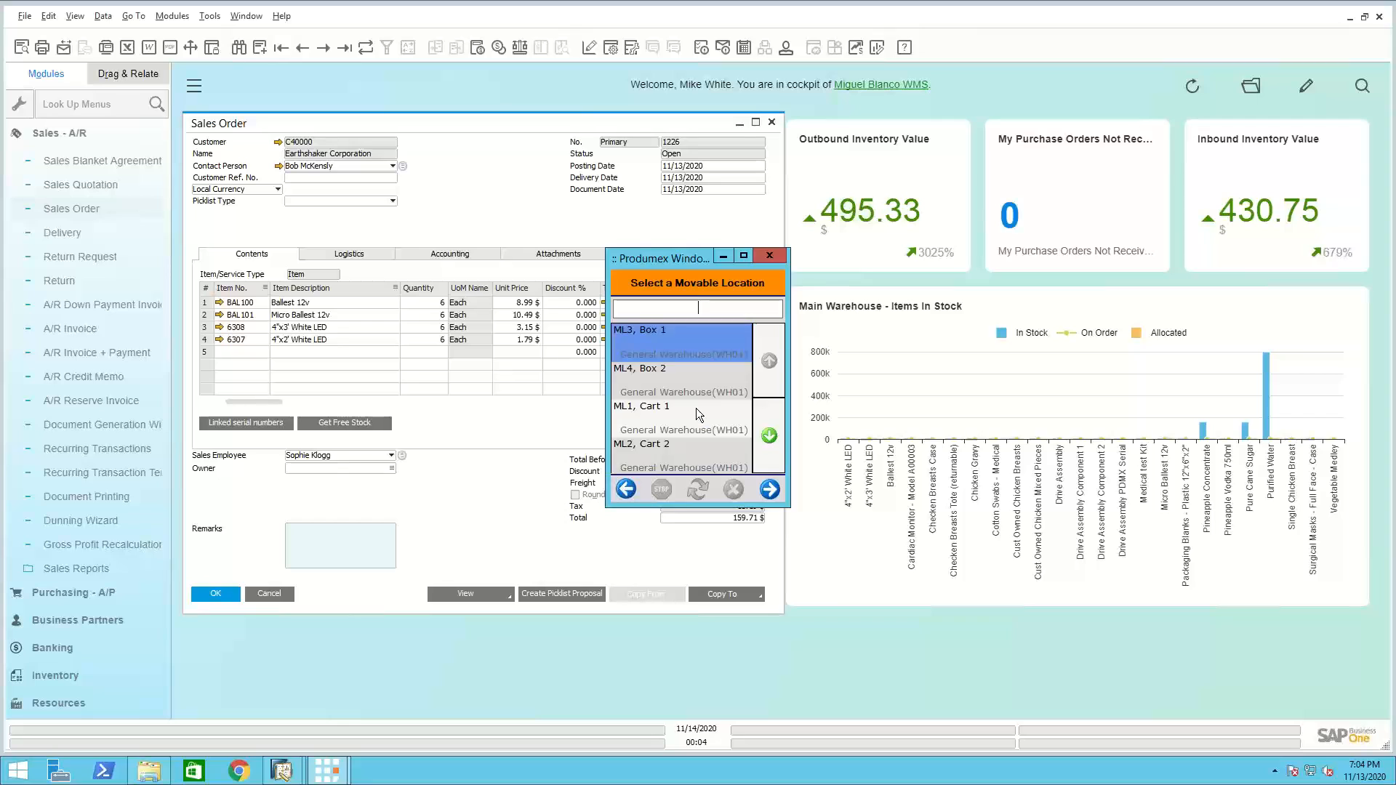
click(693, 424)
click(770, 490)
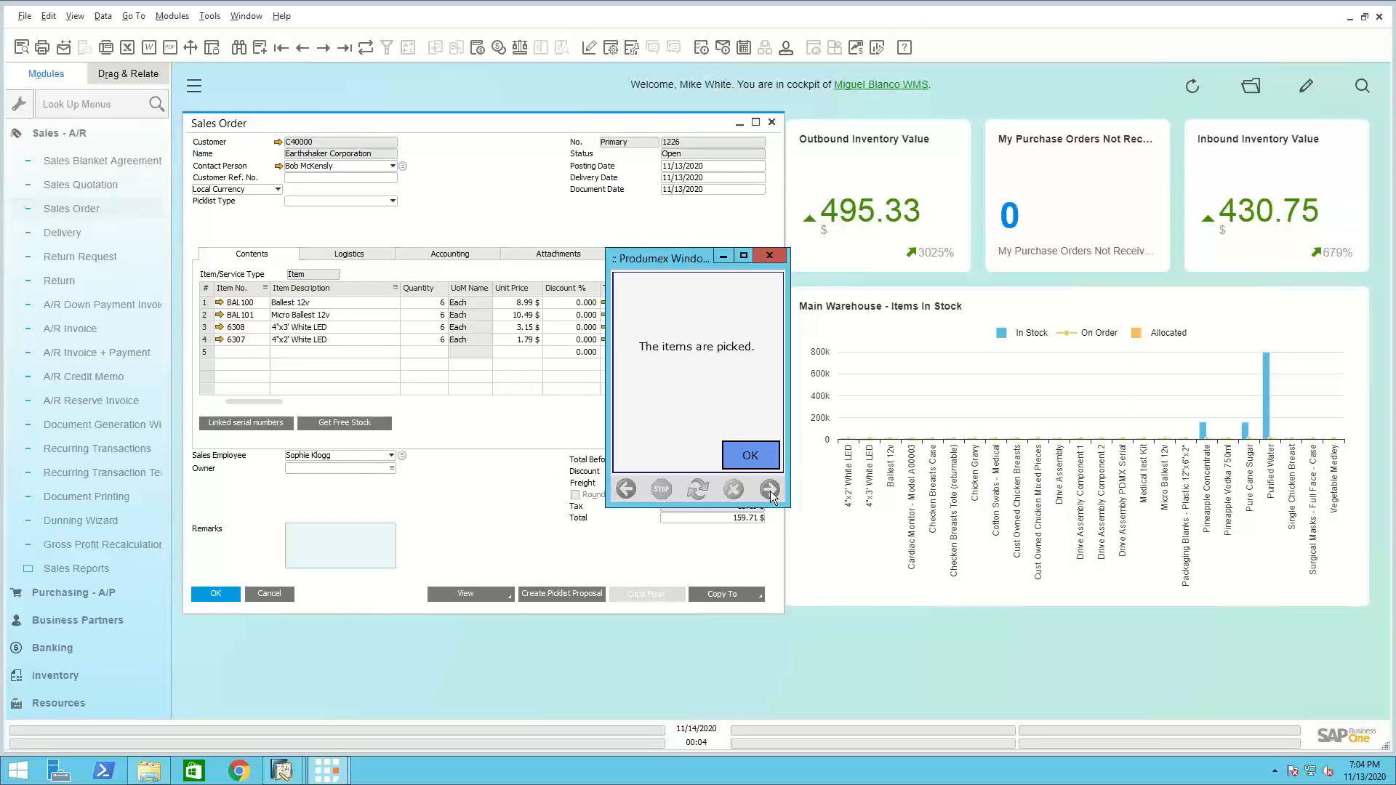
click(752, 455)
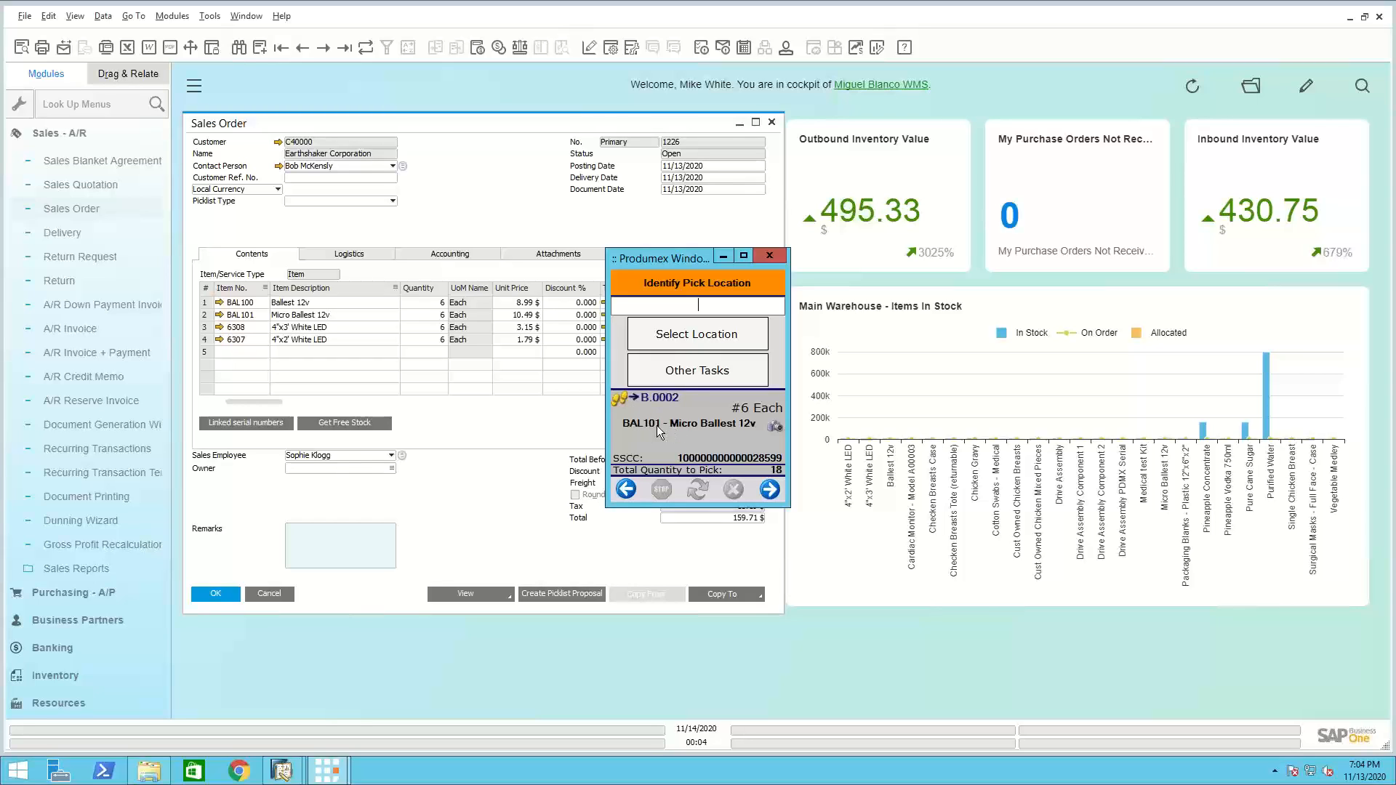
Identify B.0002 as the pick location and BAL101 - Micro Ballest 12v as the product to pick
click(696, 338)
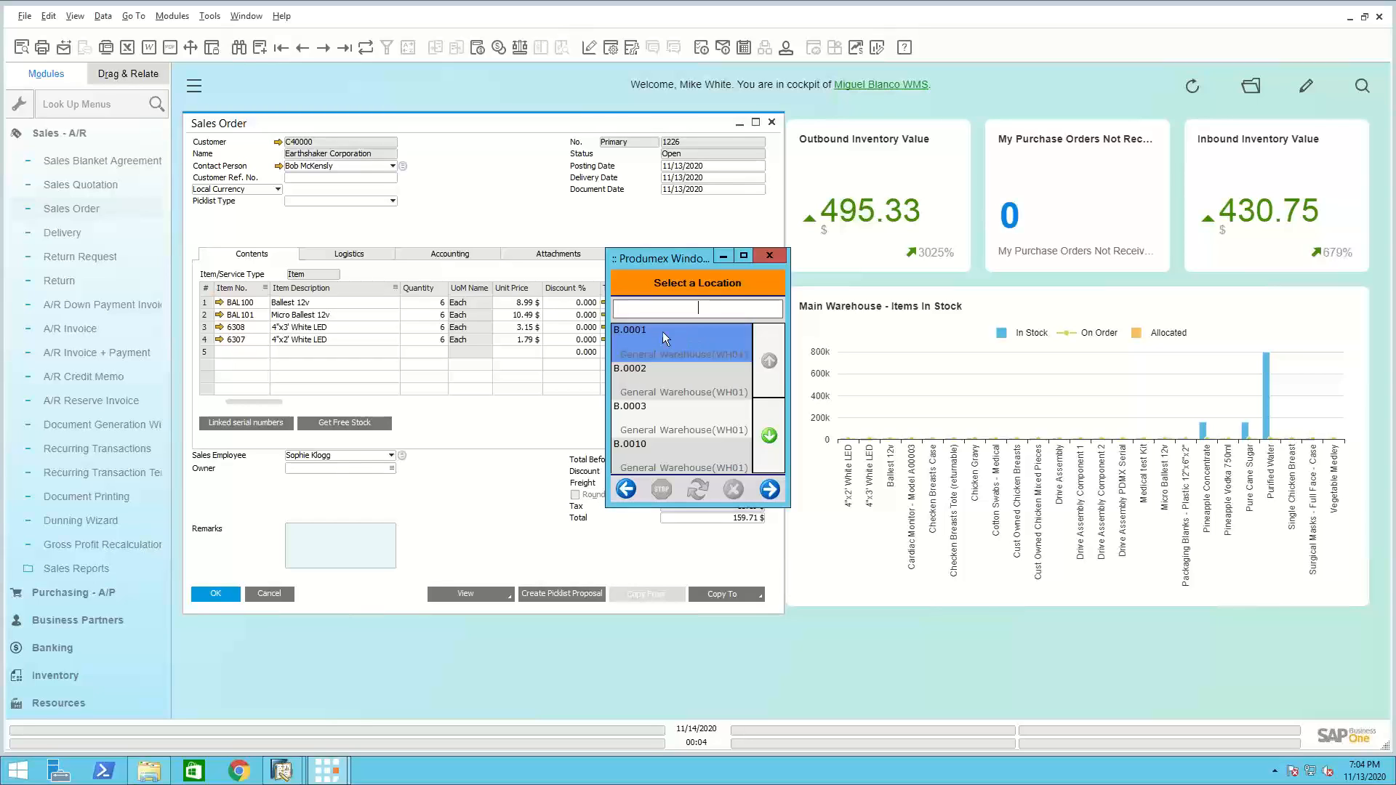
click(658, 377)
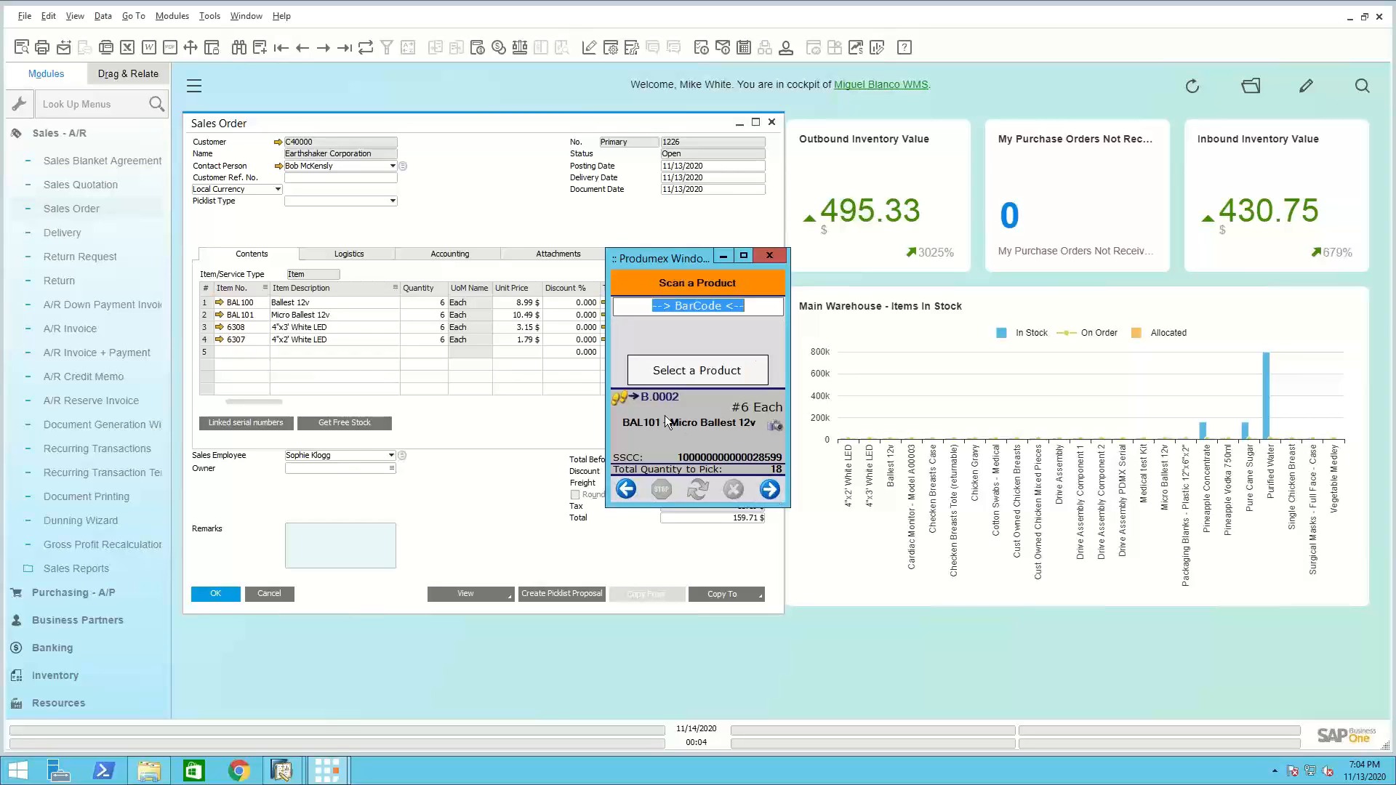
click(702, 373)
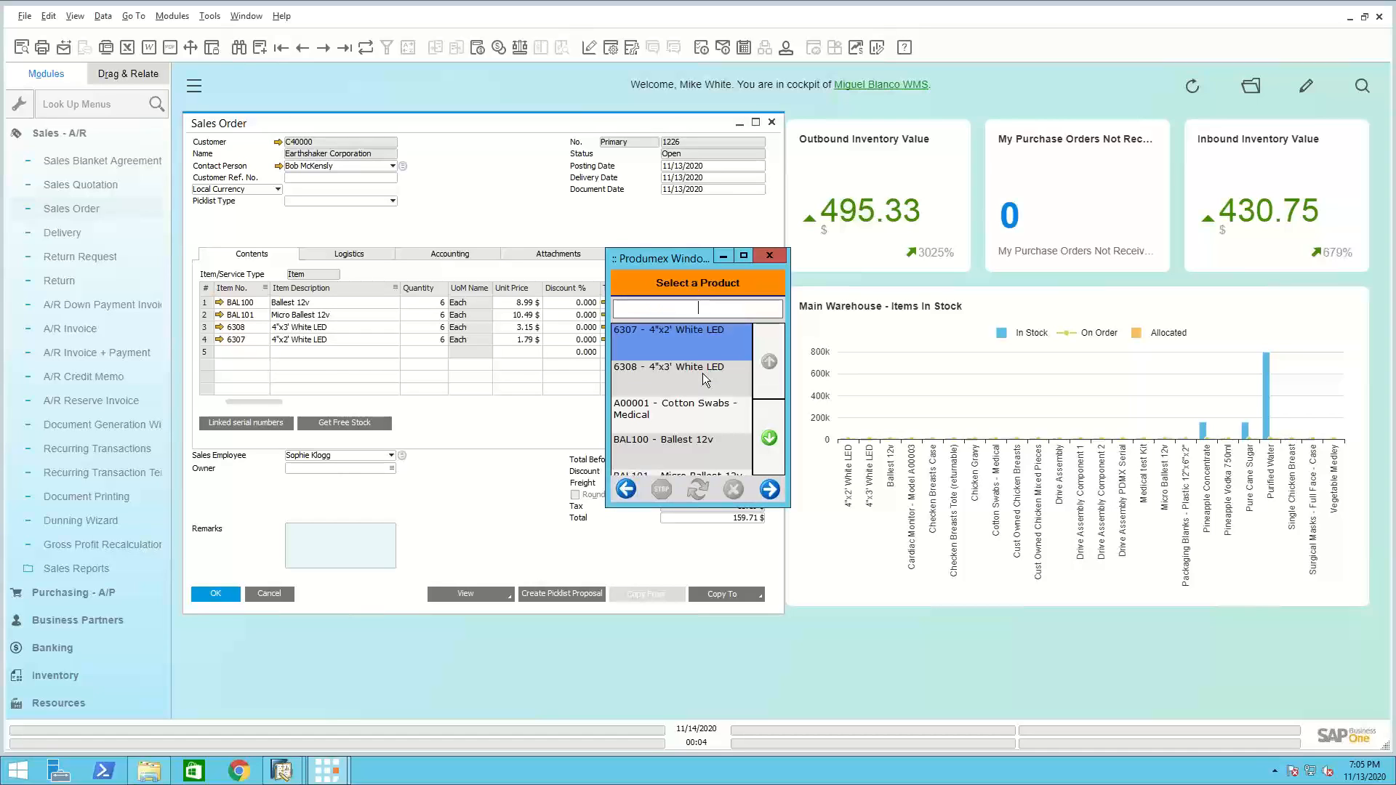
click(769, 438)
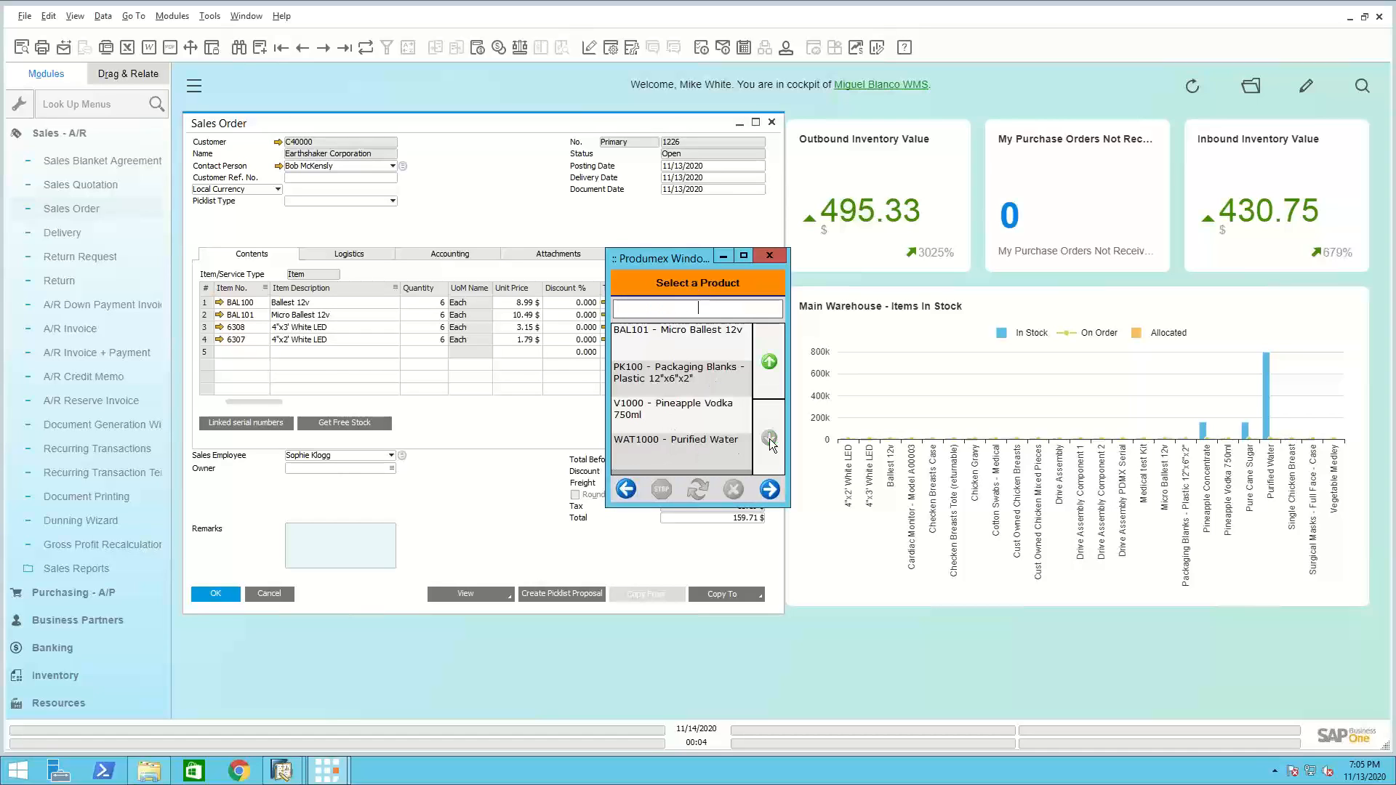
click(680, 353)
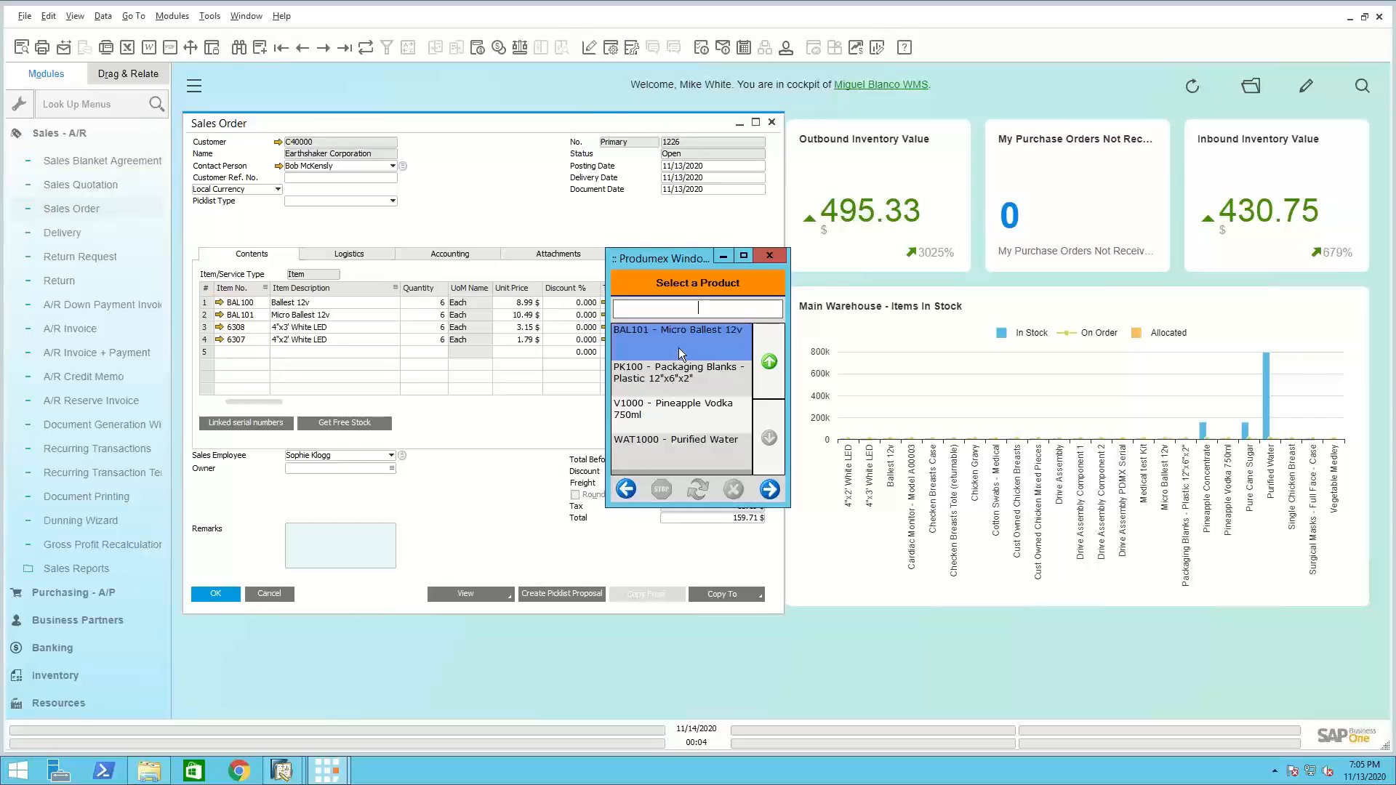
click(770, 489)
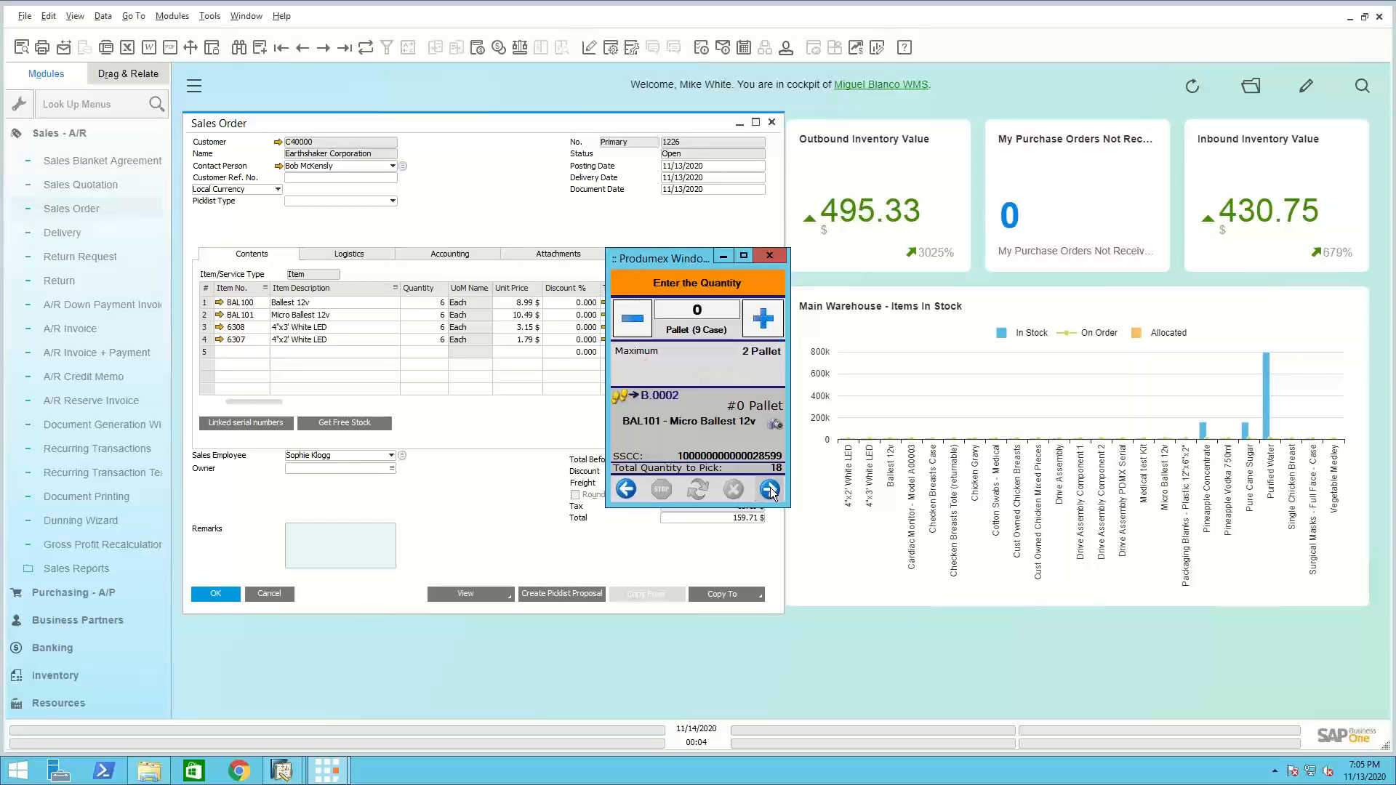
Enter a picked quantity of 6 Each for BAL101, with no pallets or cases, and check its product picture
click(771, 490)
click(771, 491)
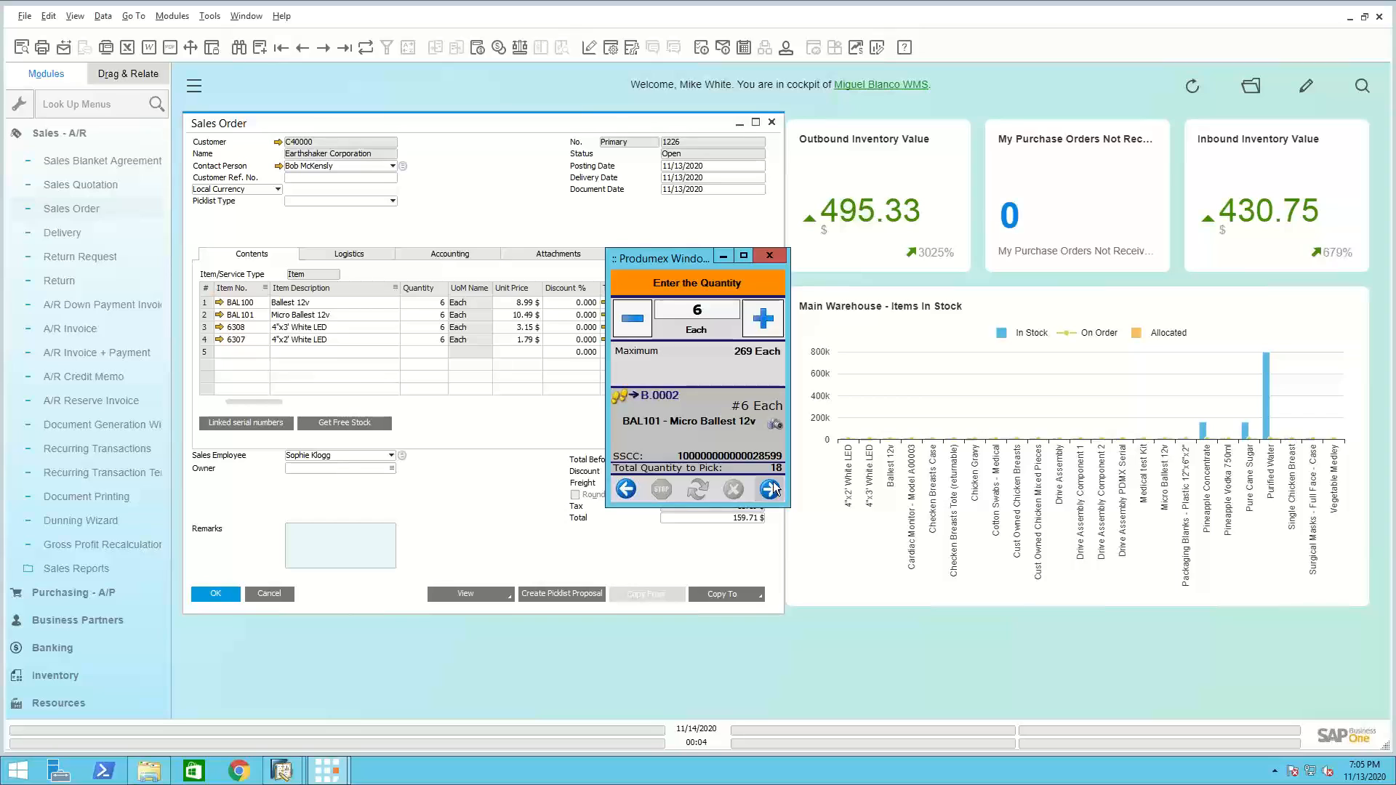
click(775, 426)
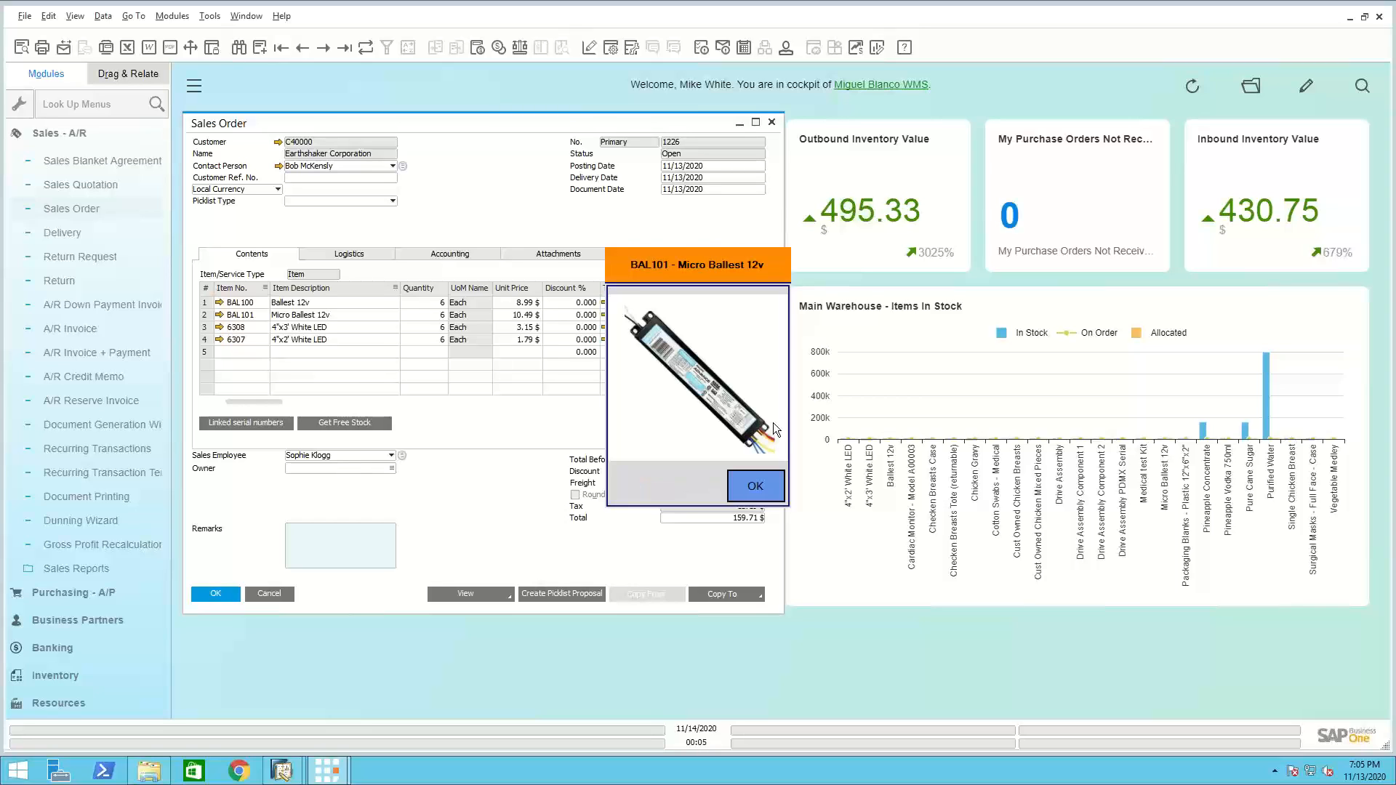
click(765, 483)
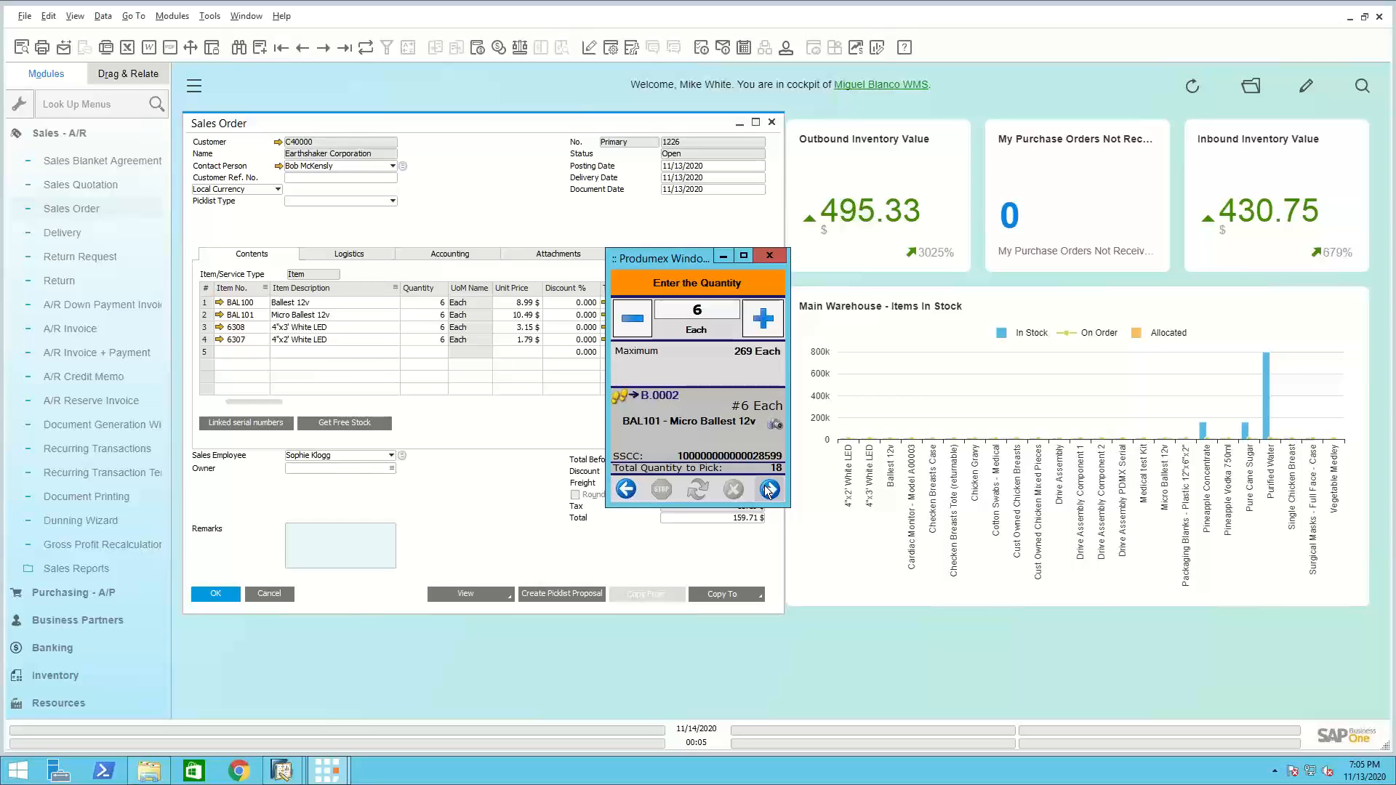
click(769, 490)
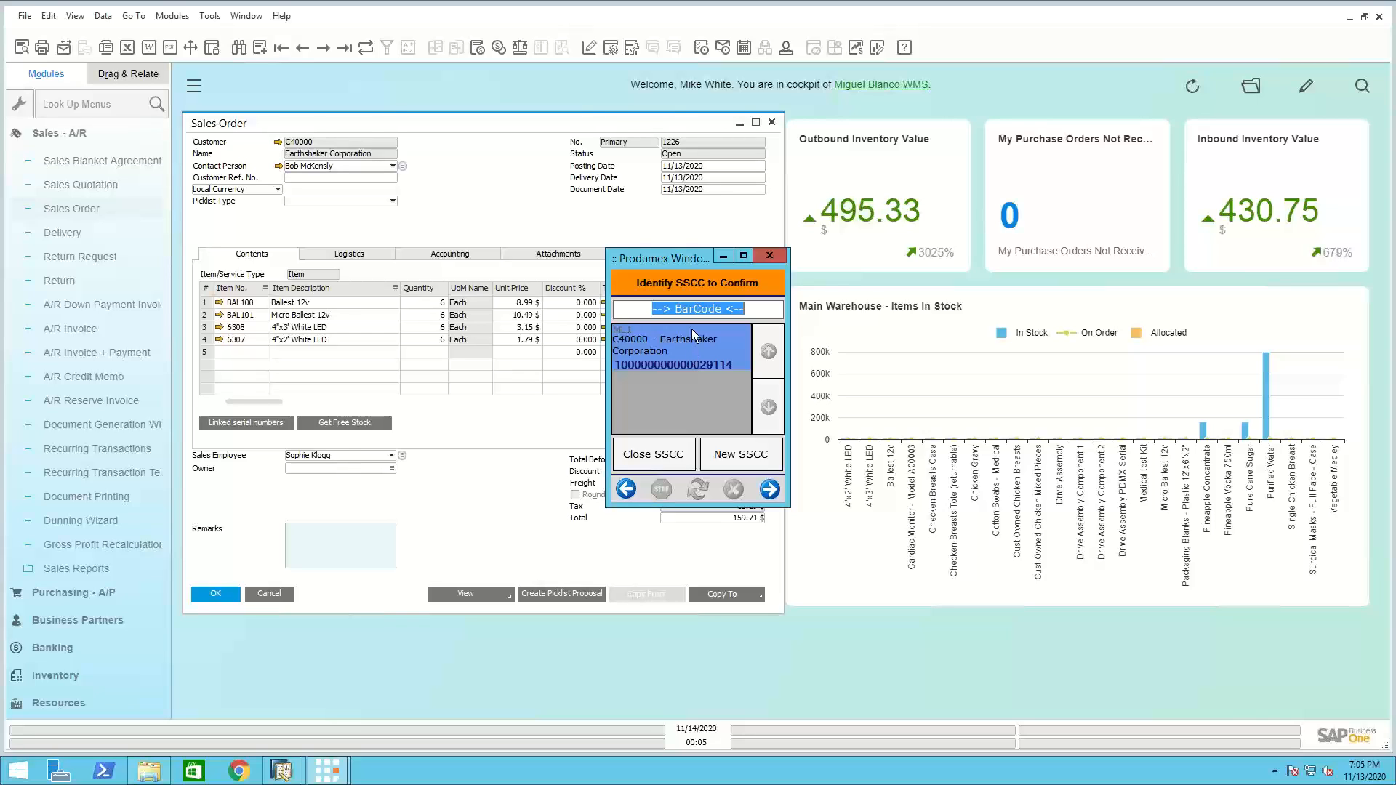
text(00)
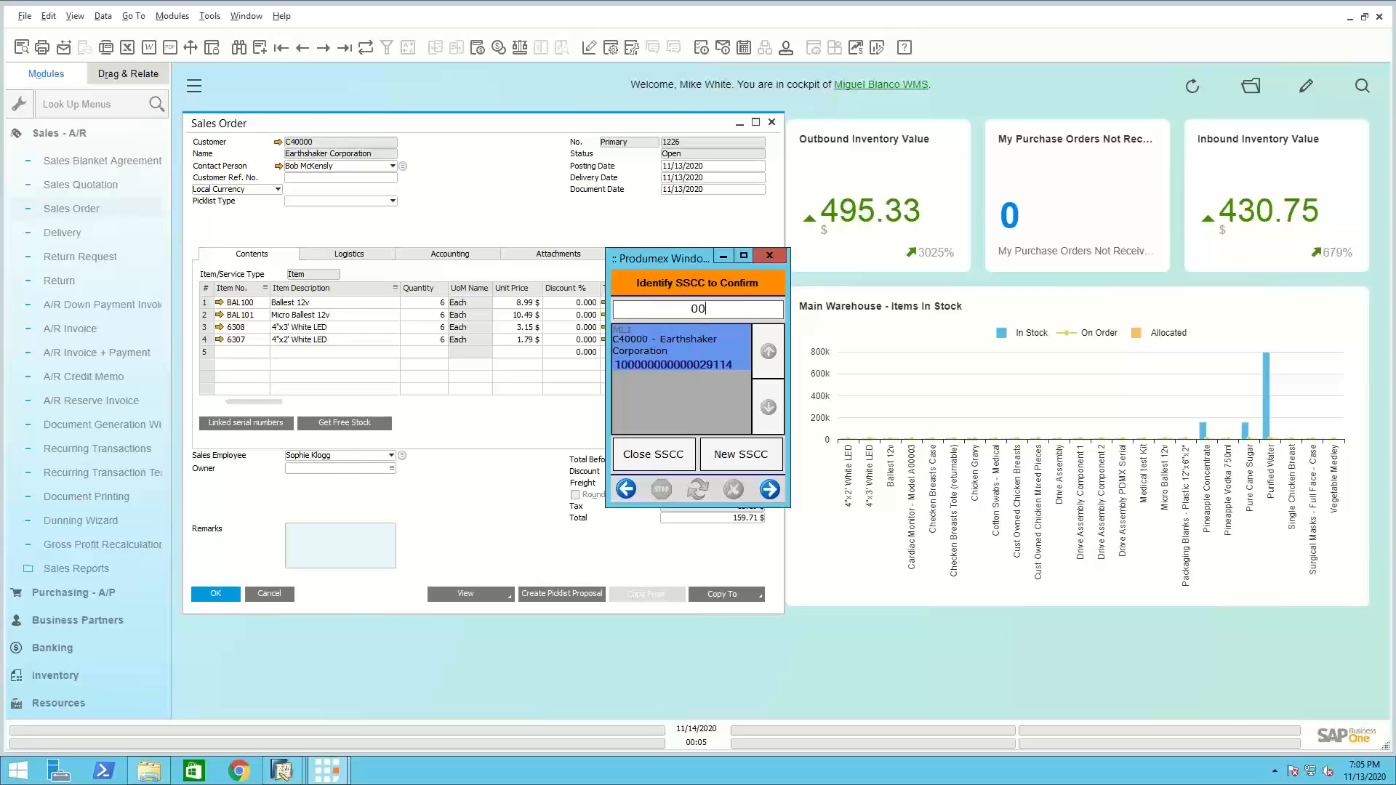
text(100000000000029114)
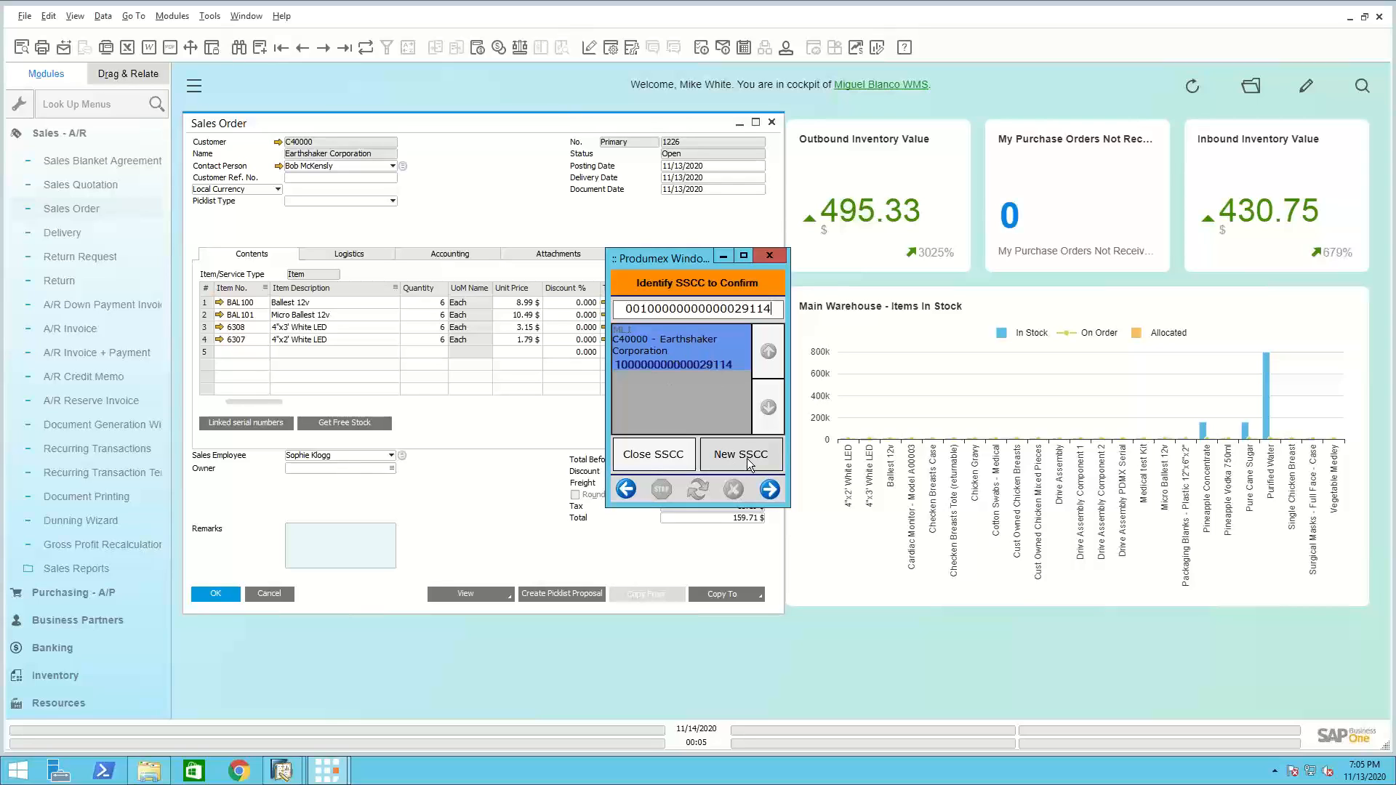
click(770, 489)
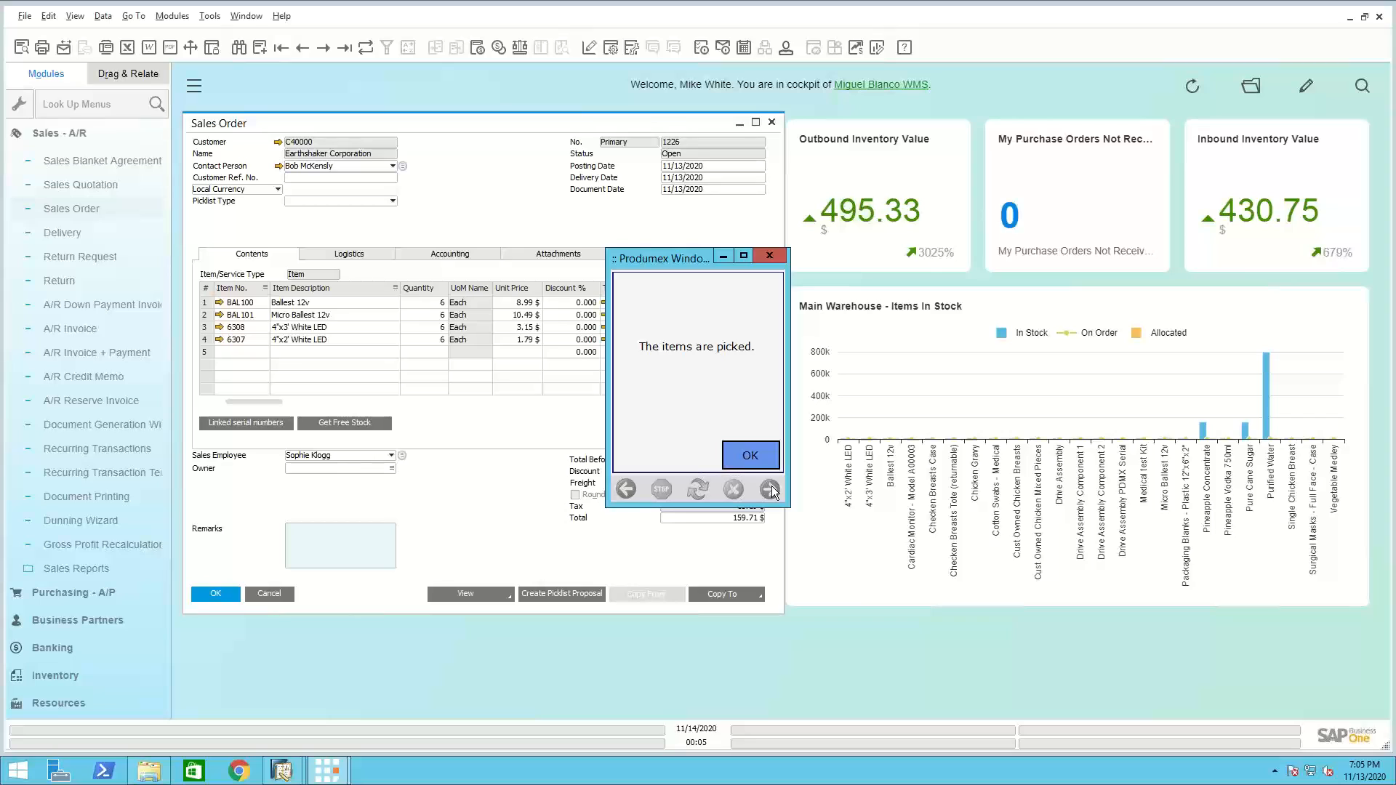
click(761, 451)
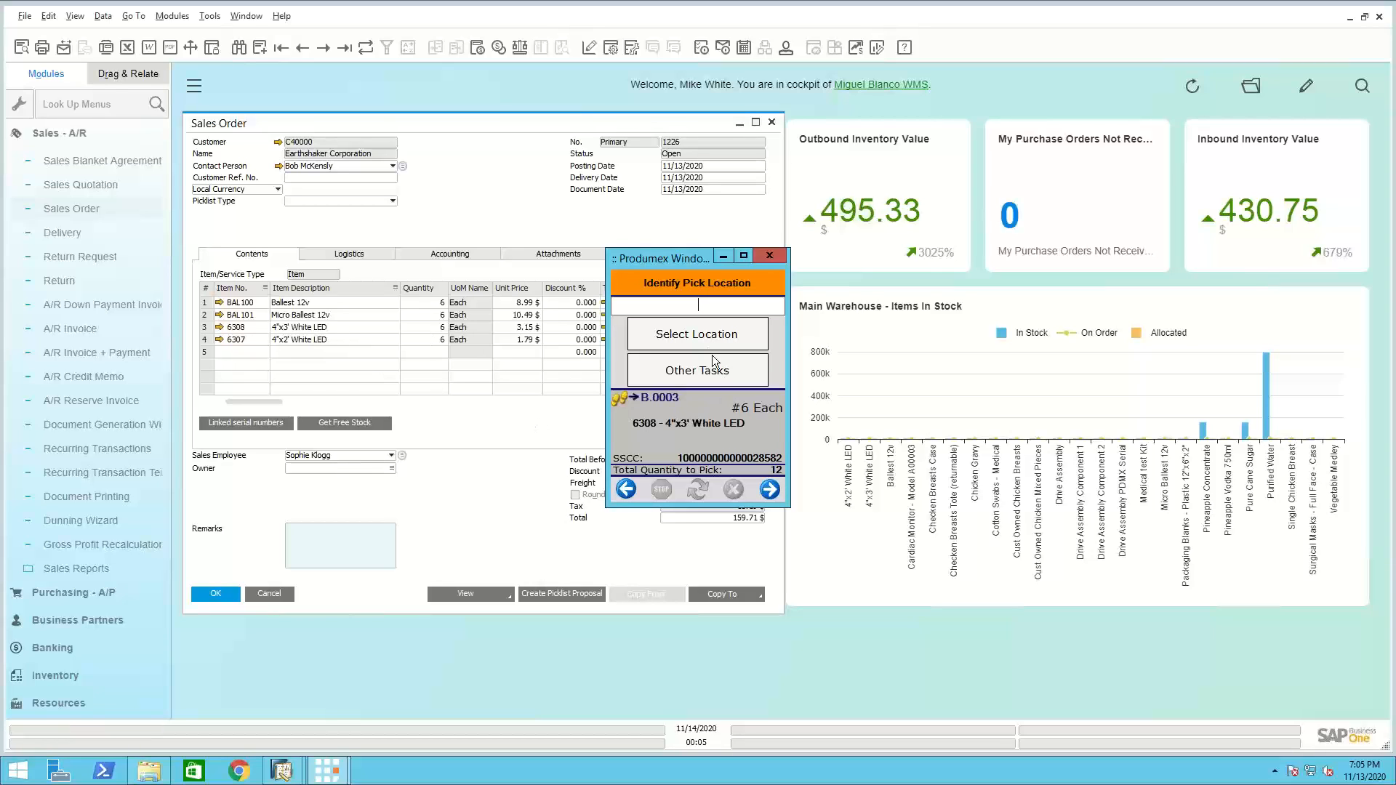
Identify B.0003 as the pick location and 6308 - 4"x3' White LED as the product to pick
click(699, 331)
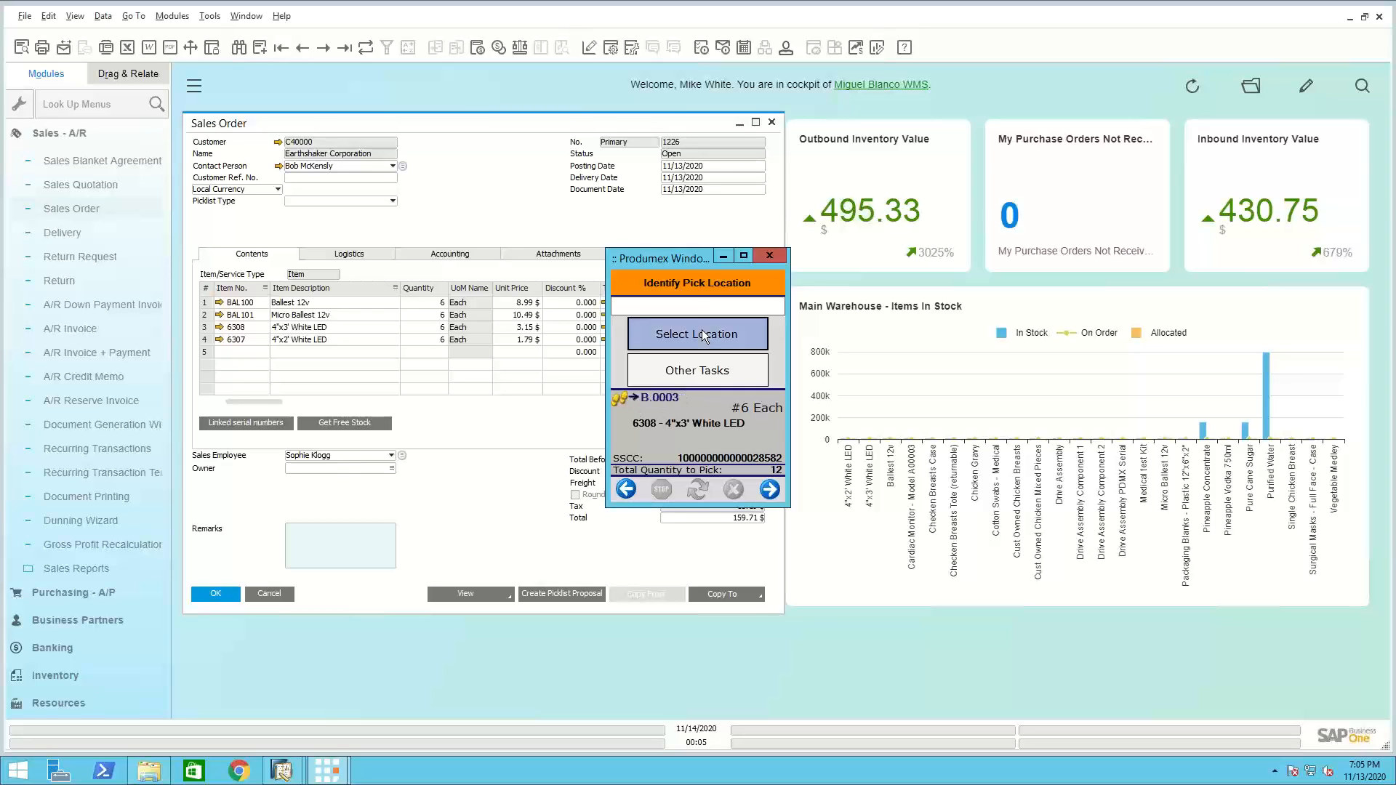
click(669, 429)
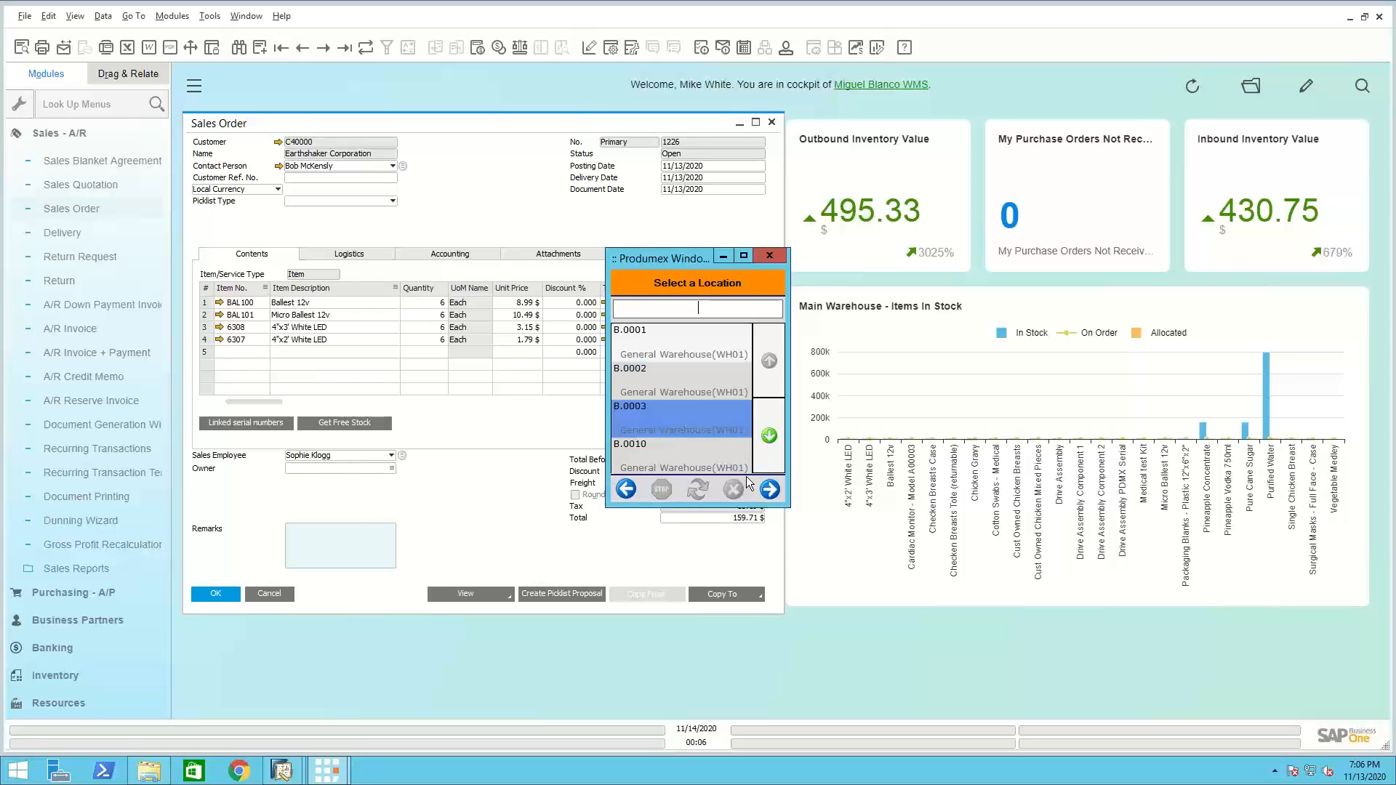
click(770, 489)
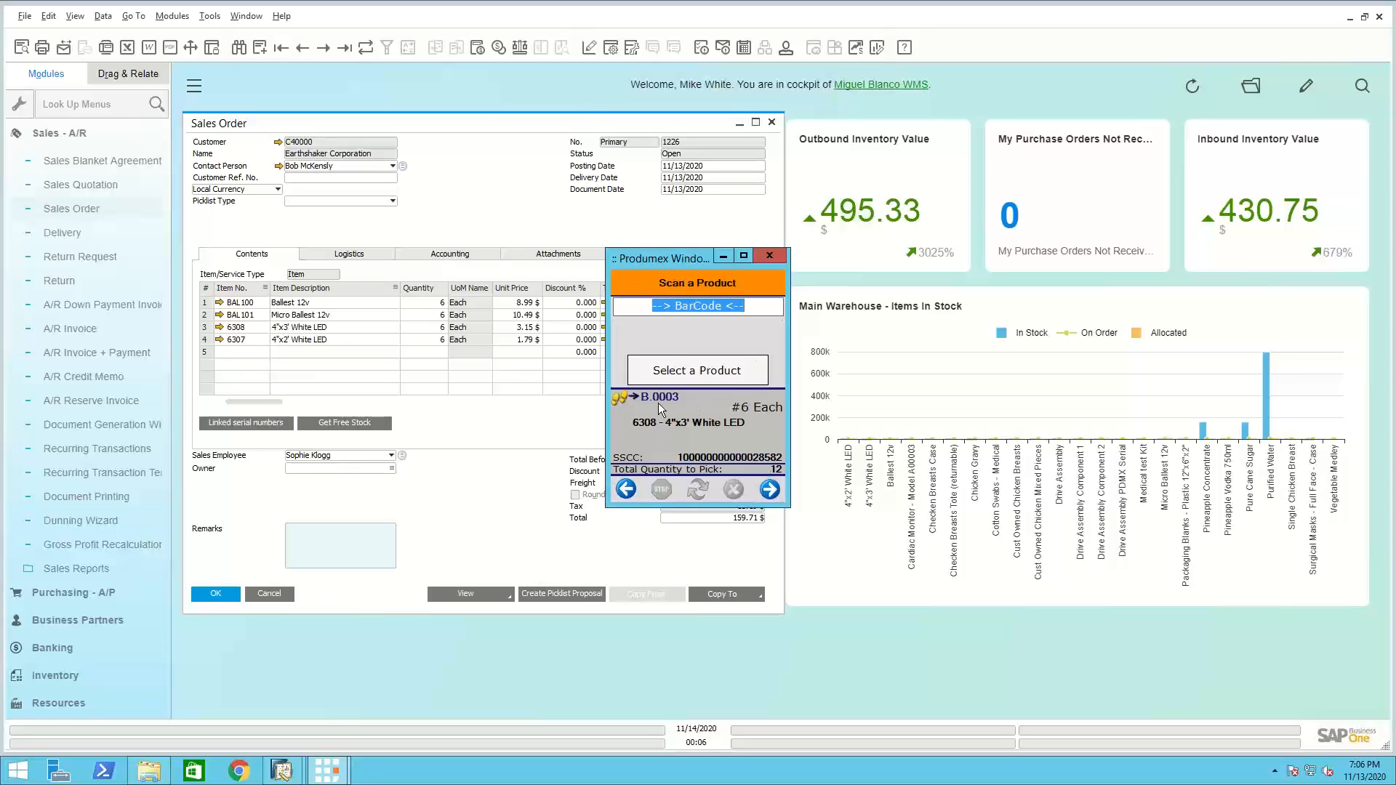
click(688, 373)
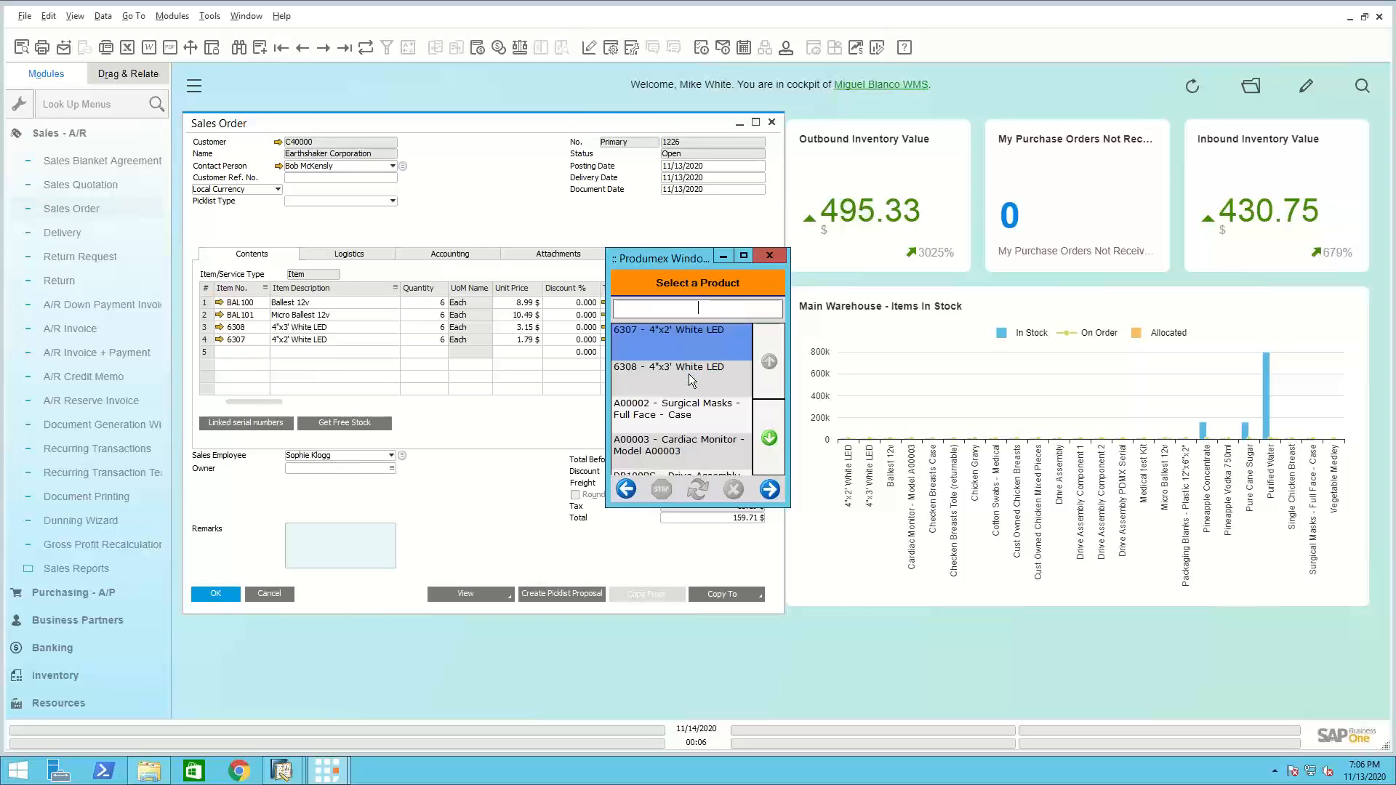
click(663, 384)
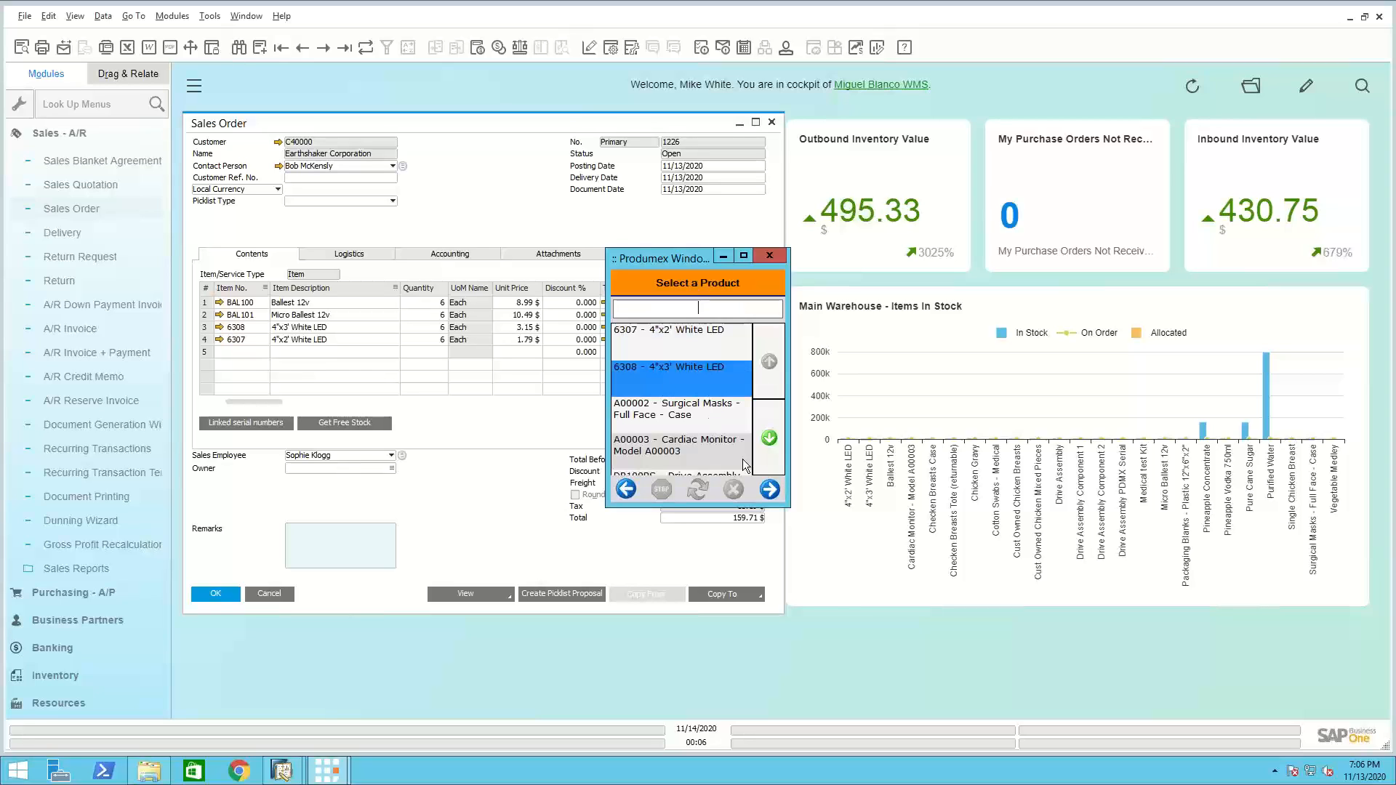
click(770, 489)
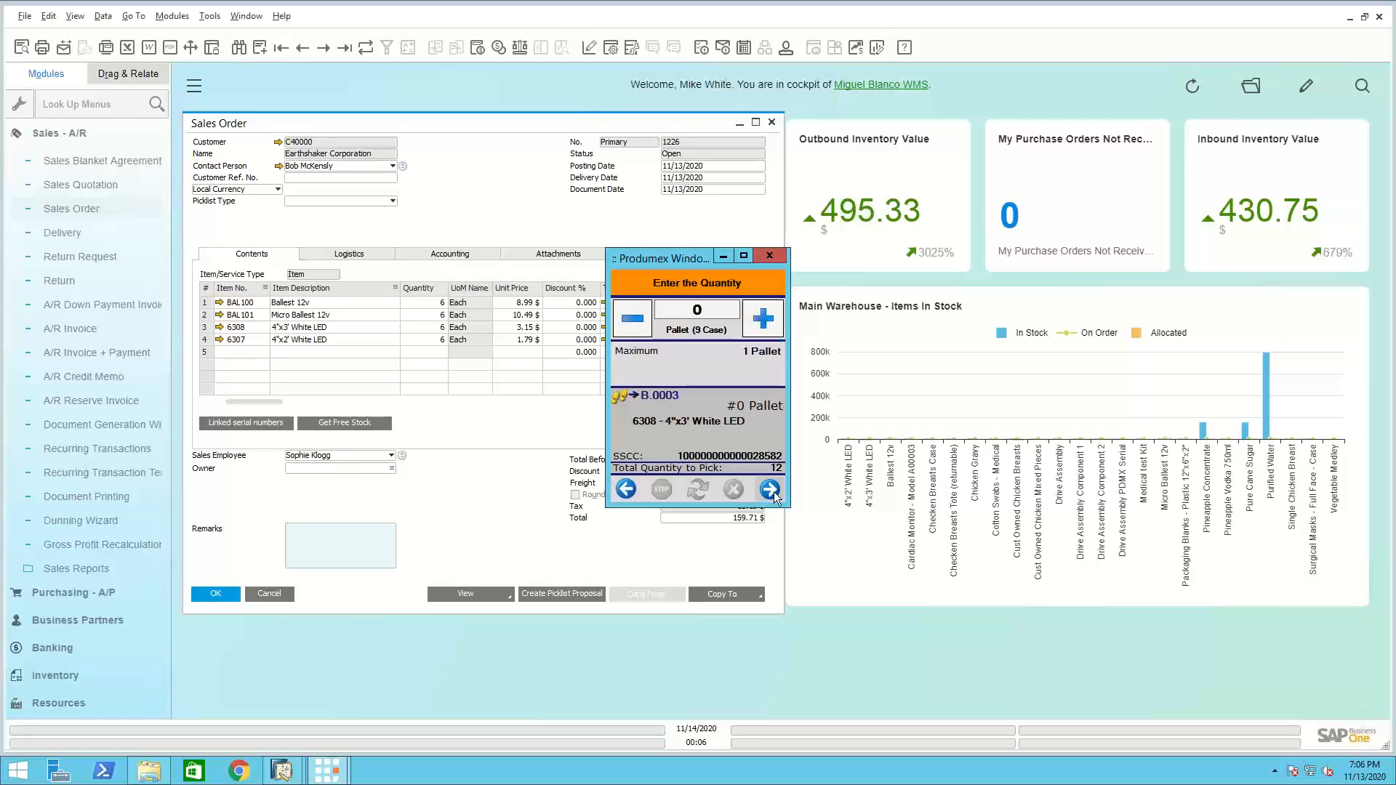
Enter a picked quantity of 6 Each for 6308, with no pallets or cases, and place the items on a new SSCC
click(696, 330)
click(697, 329)
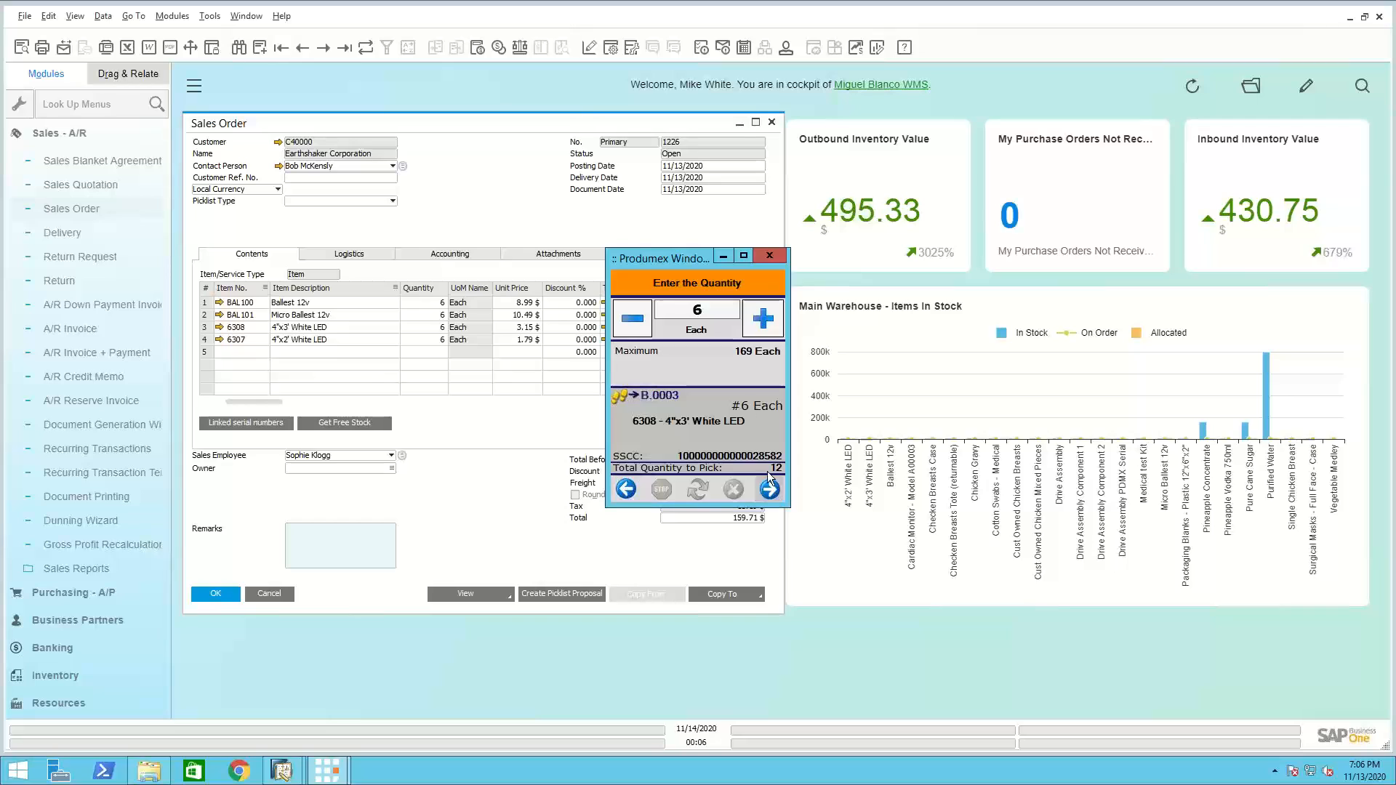
click(771, 490)
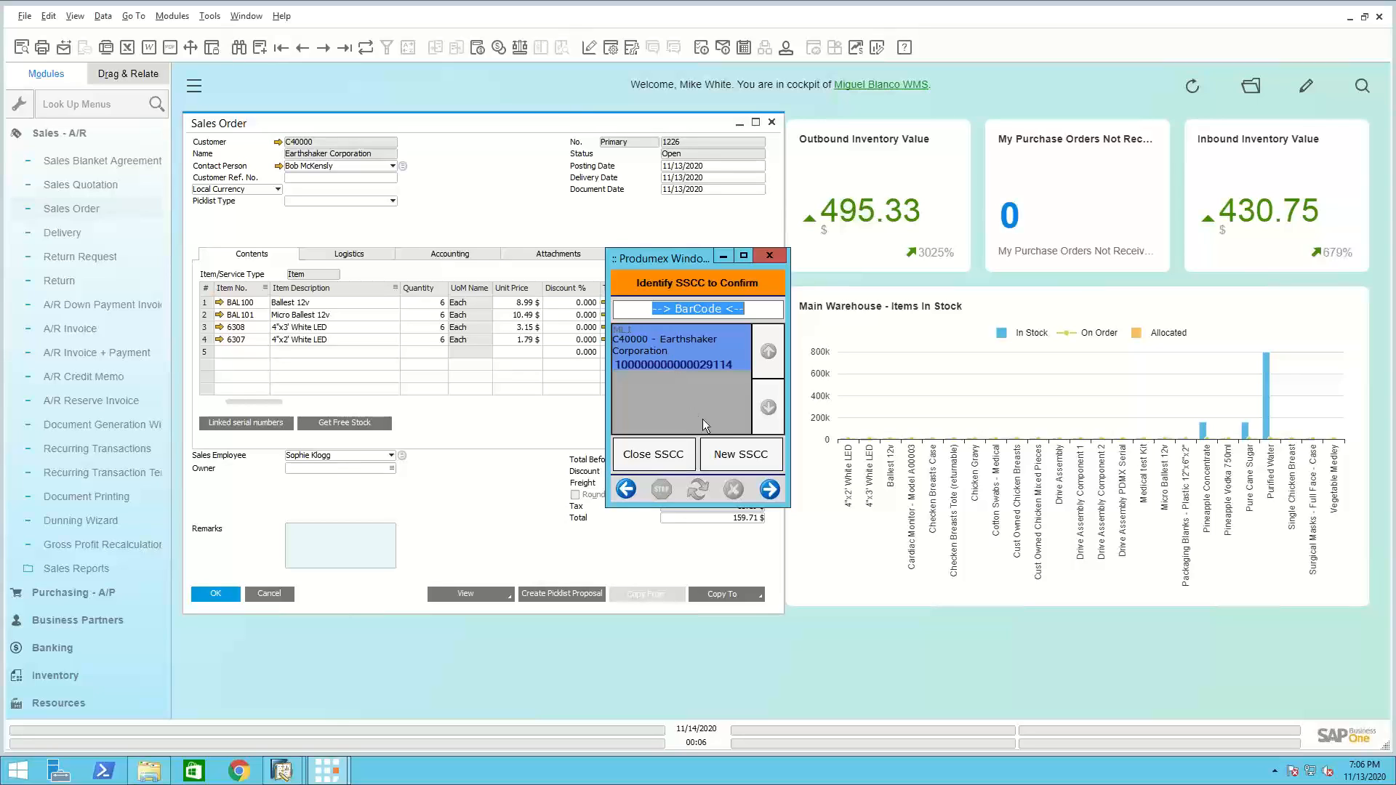
click(738, 459)
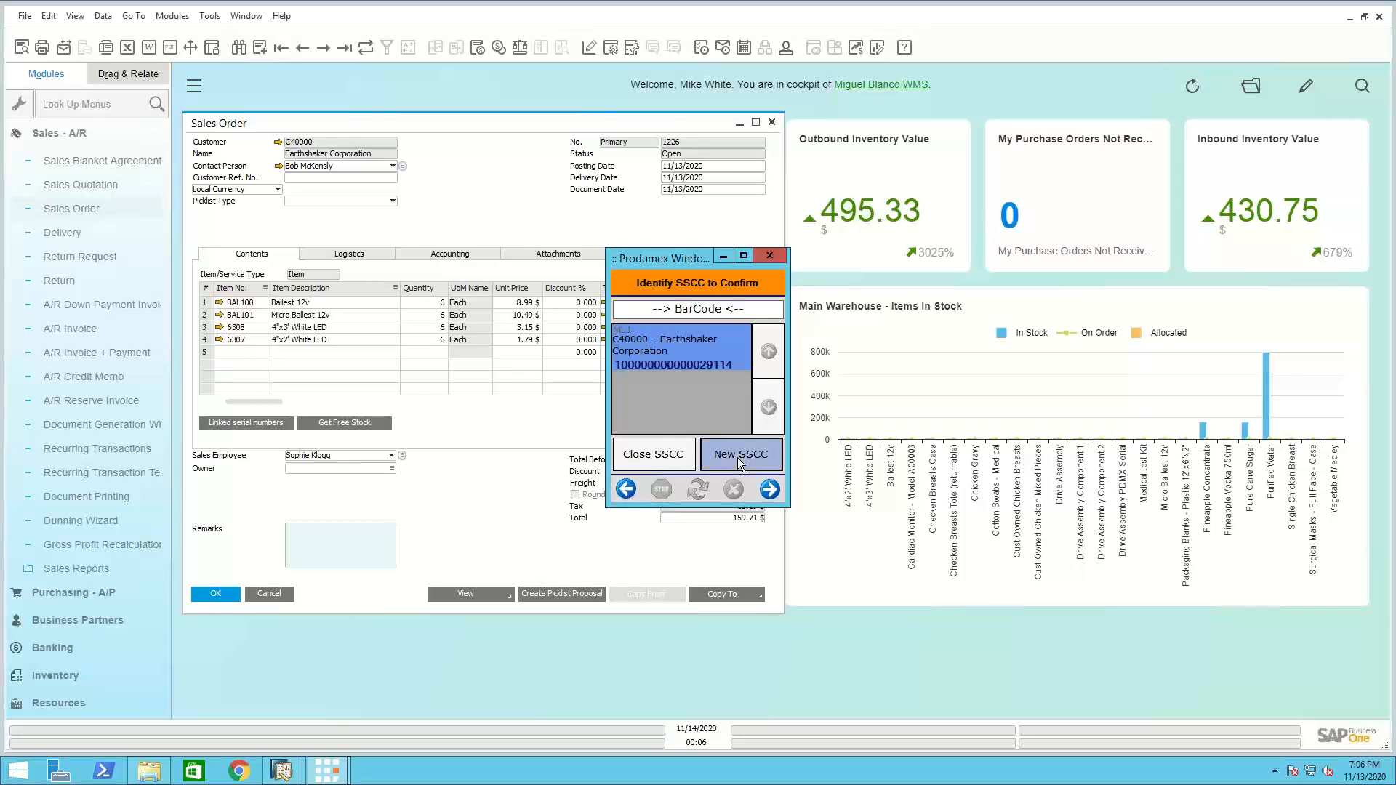
click(756, 454)
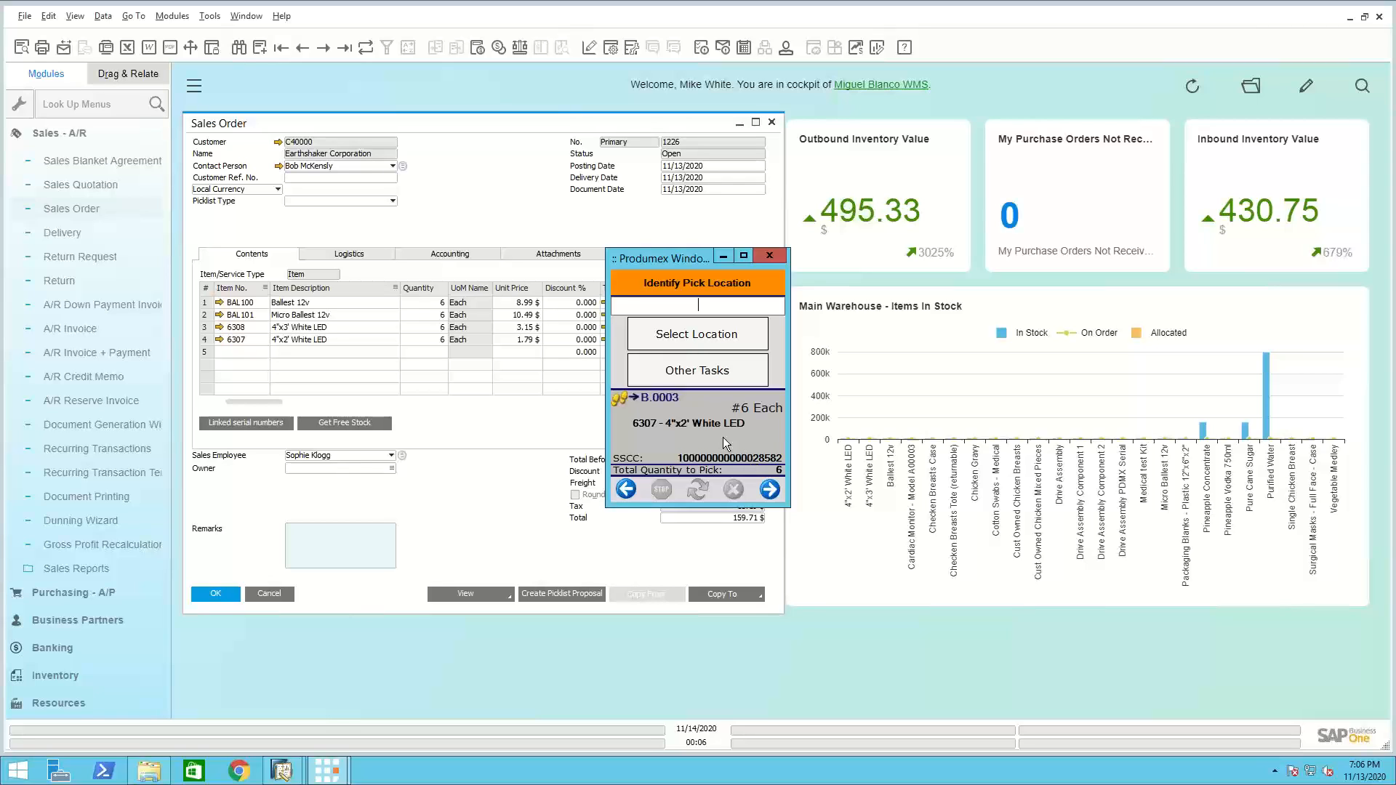
Identify B.0003 as the pick location and 6307 - 4"x2' White LED as the product to pick
click(688, 331)
click(660, 429)
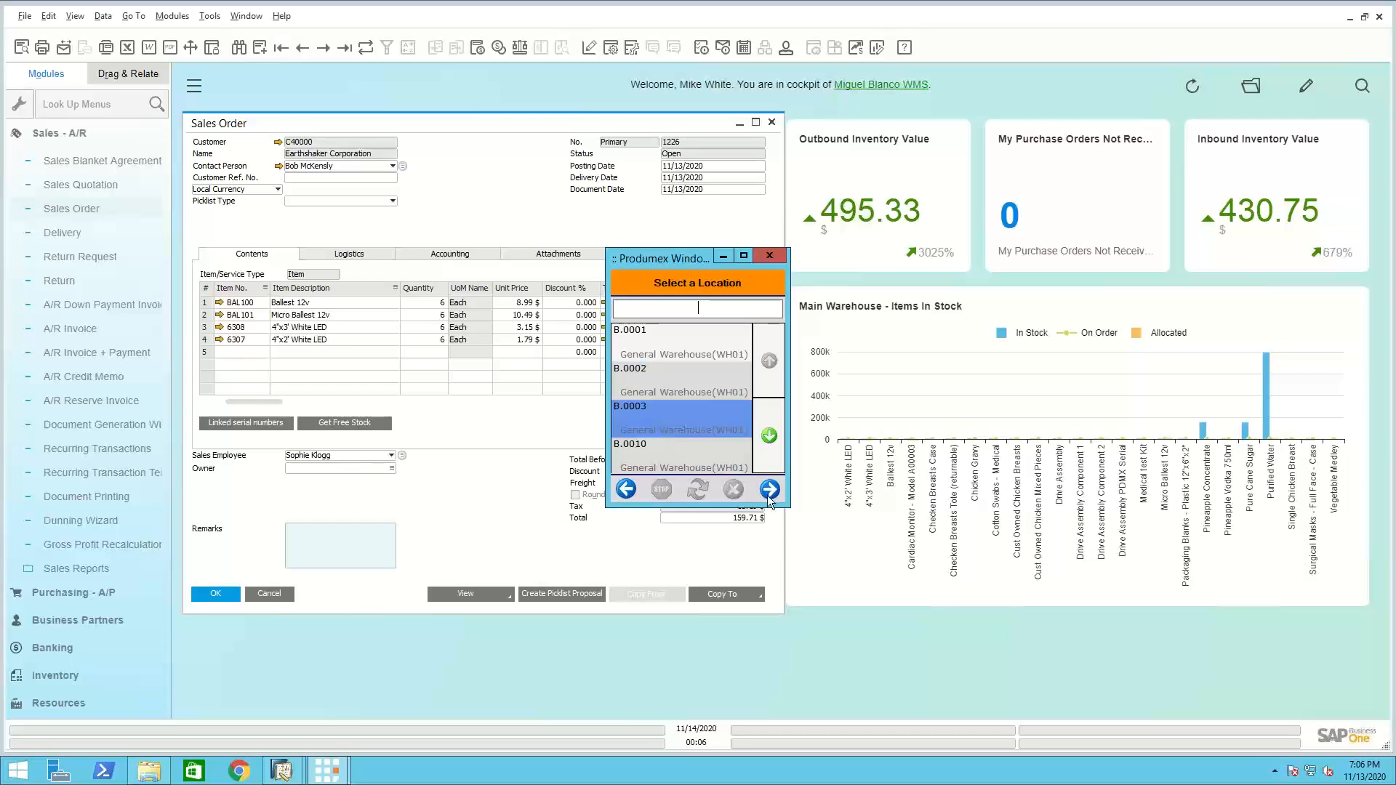
click(769, 489)
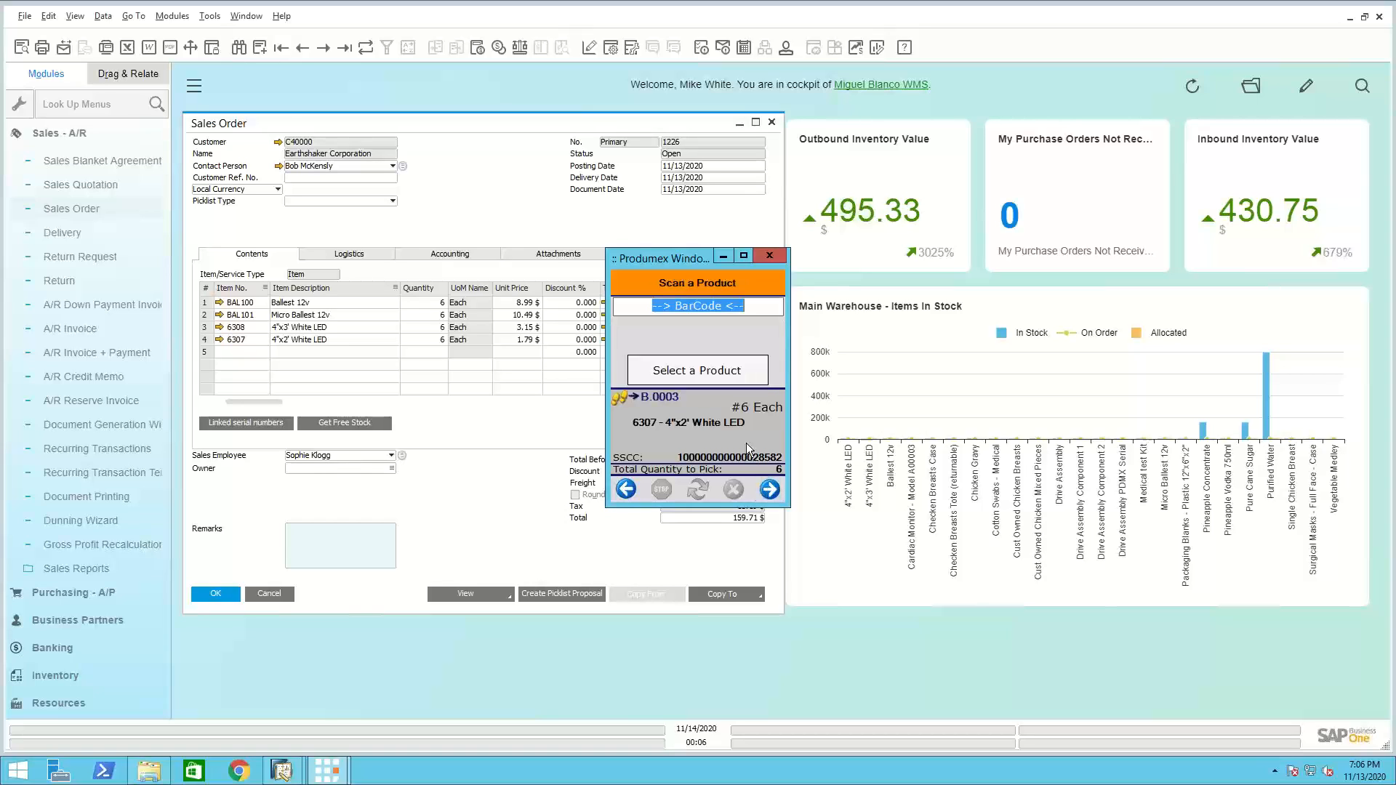
click(688, 373)
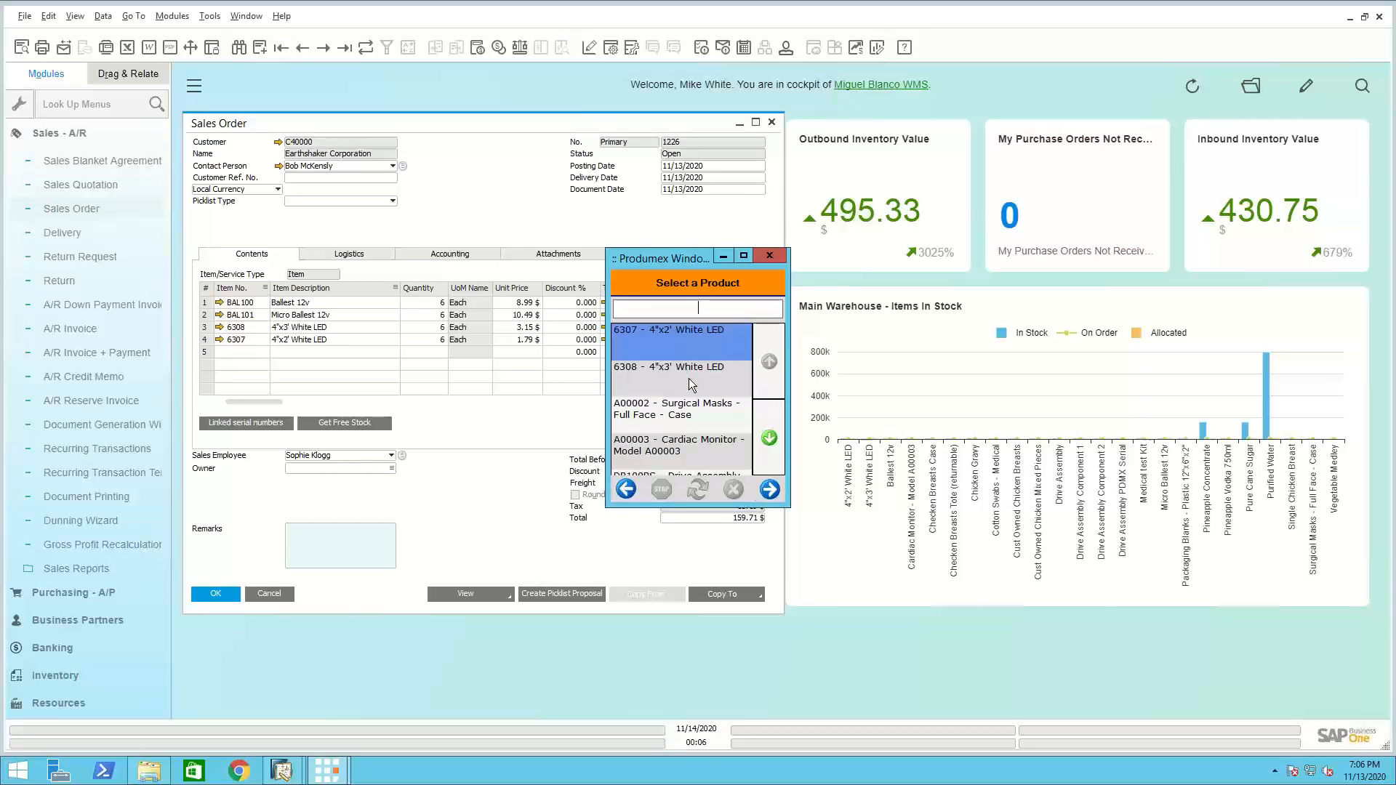
click(770, 489)
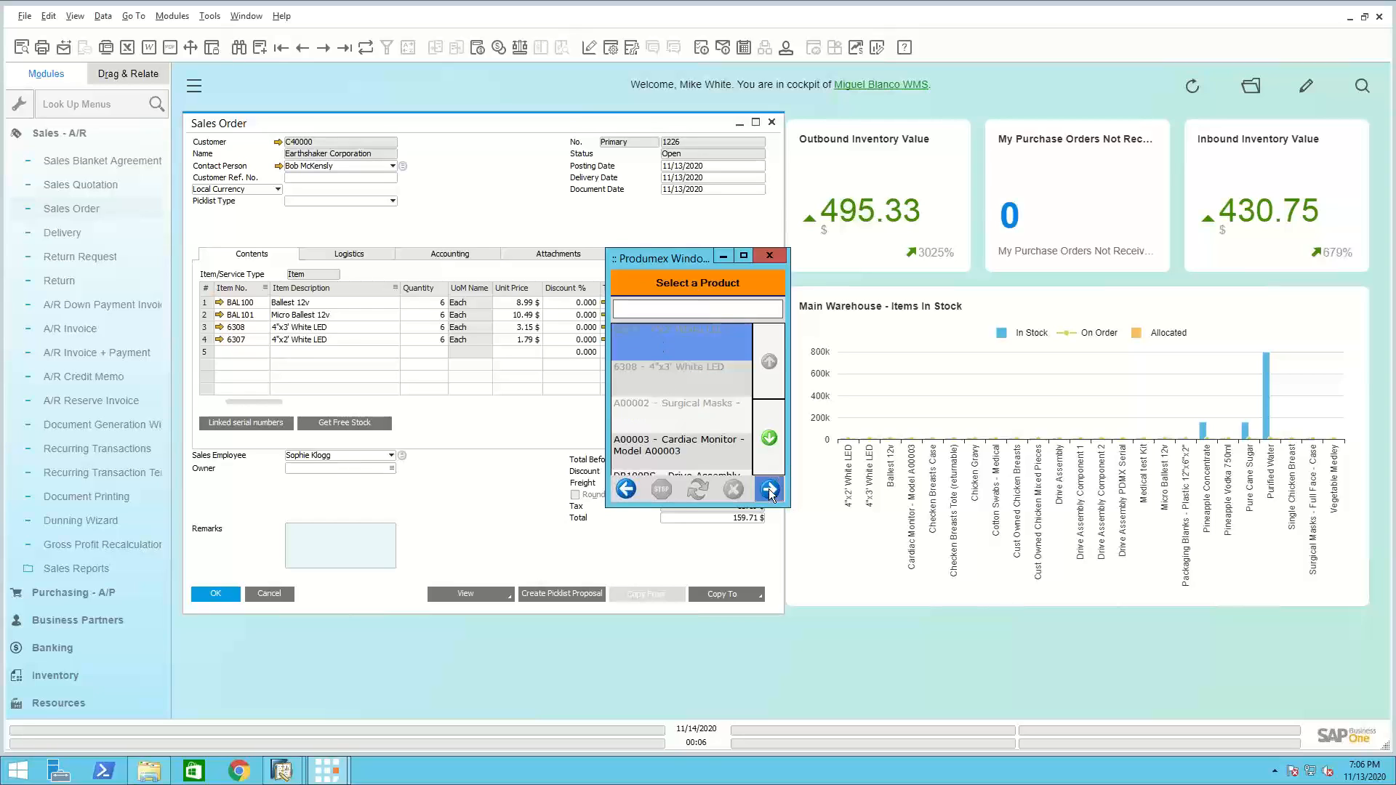
click(773, 490)
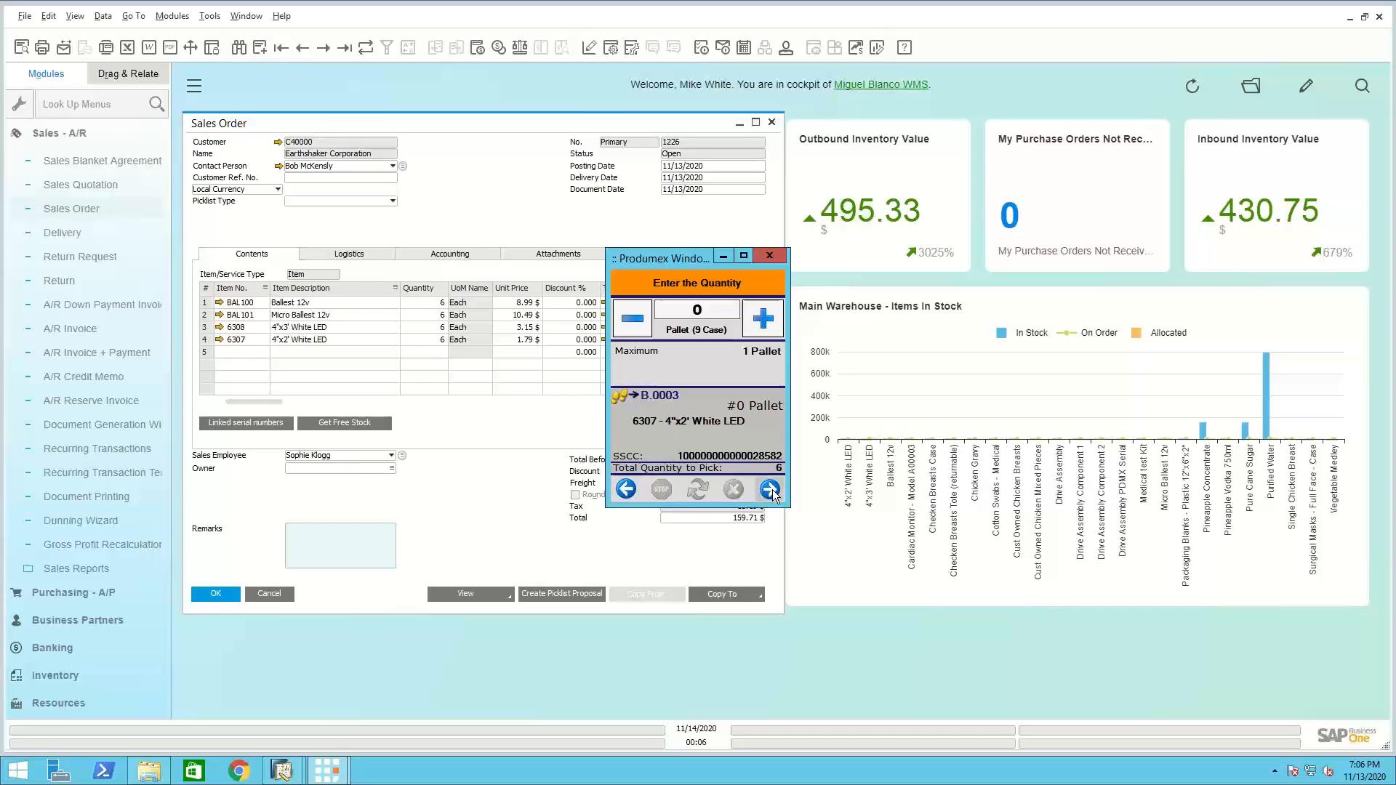
click(772, 491)
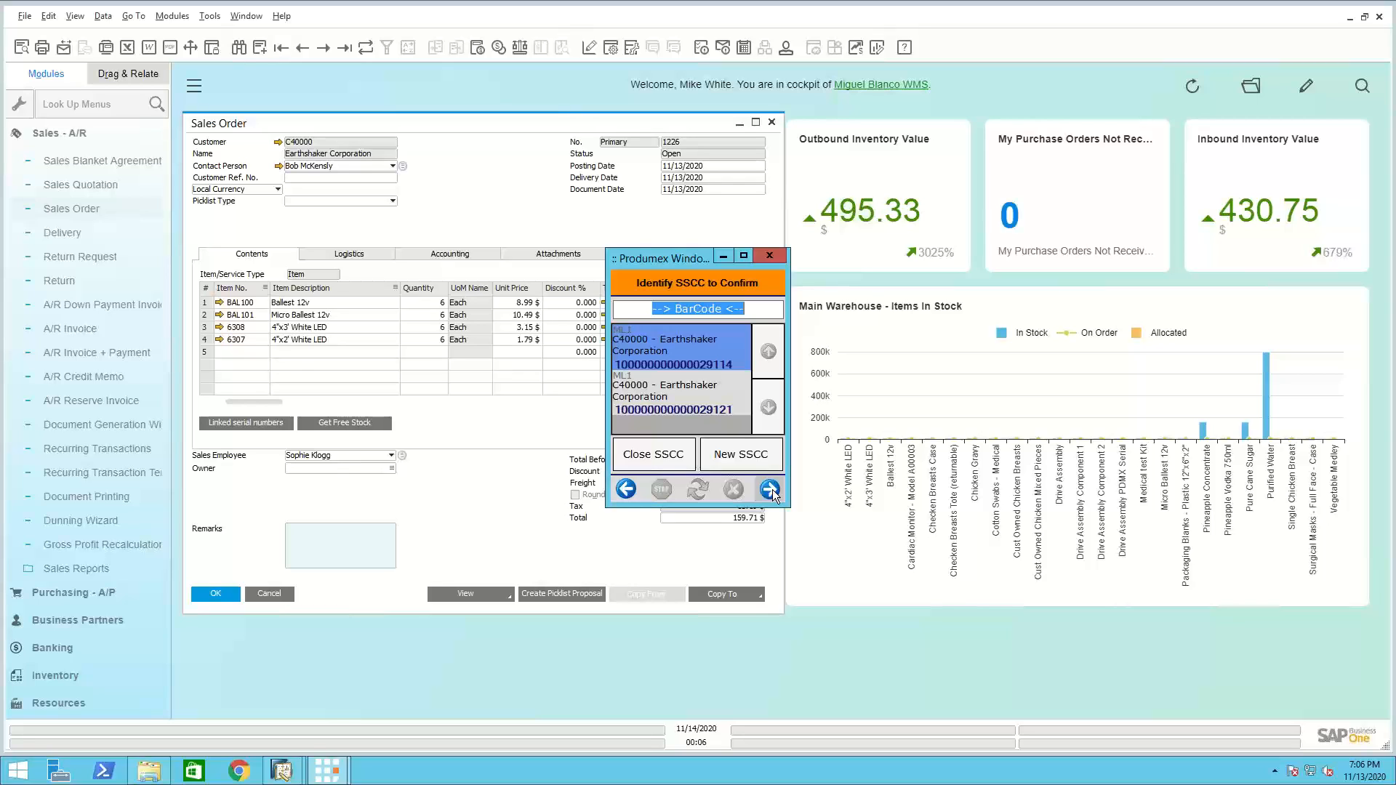
click(695, 408)
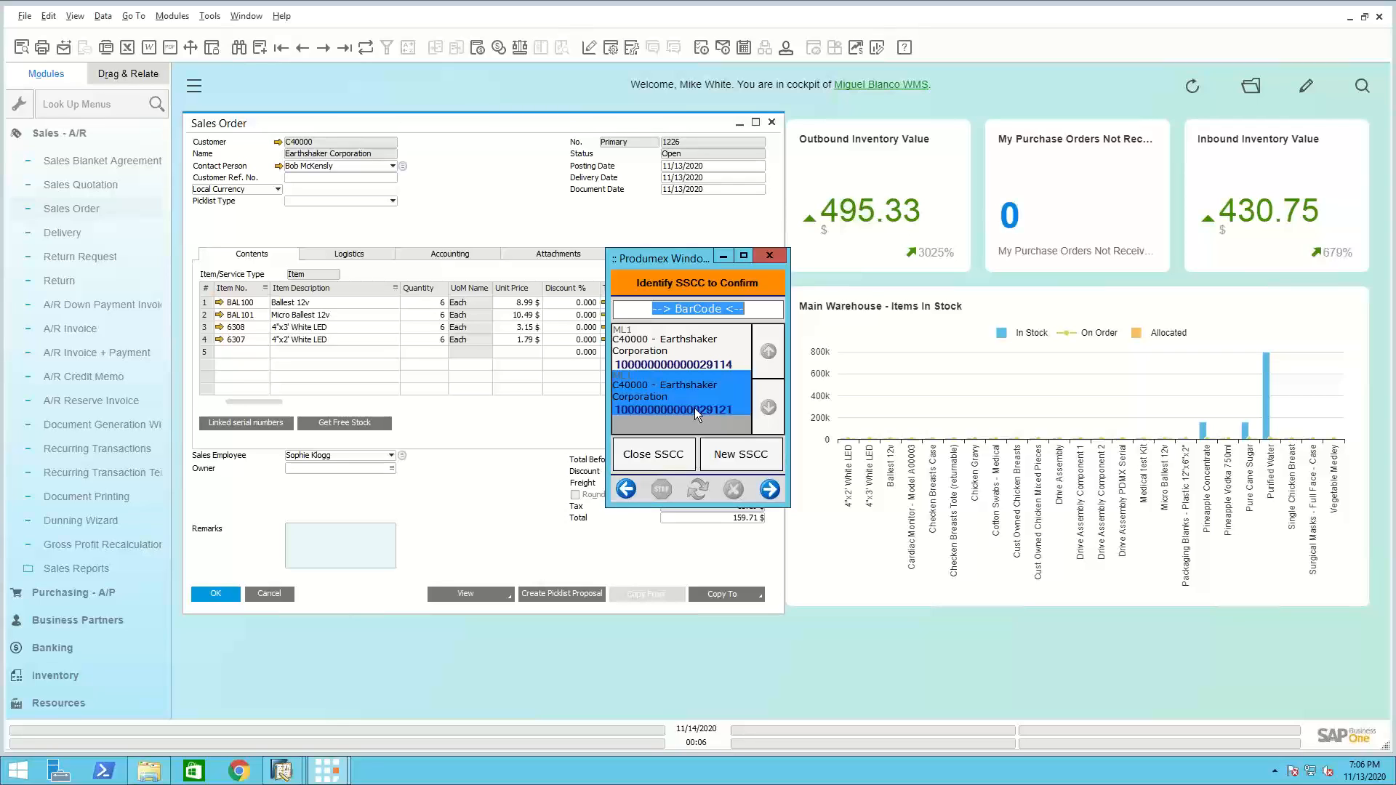
text(00100000000000029121)
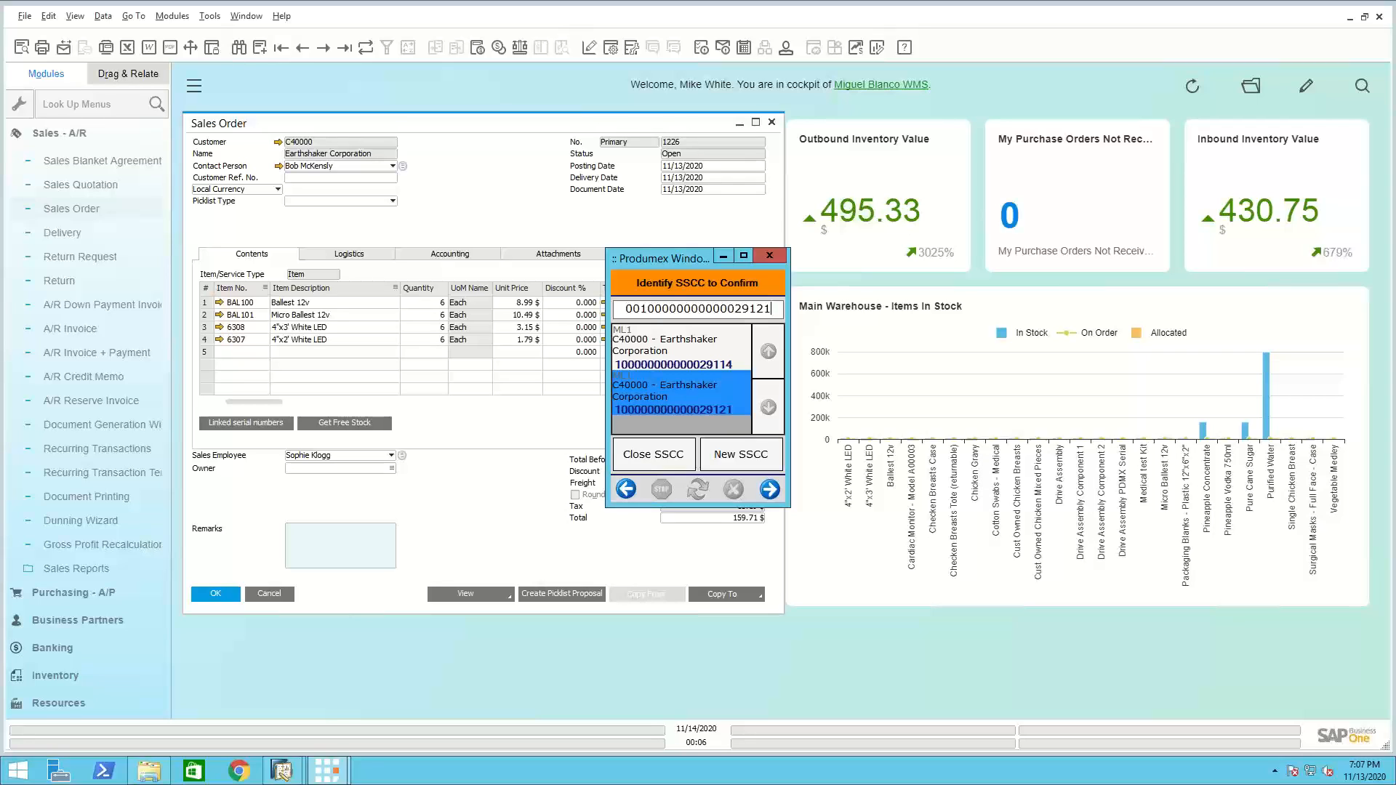
click(768, 488)
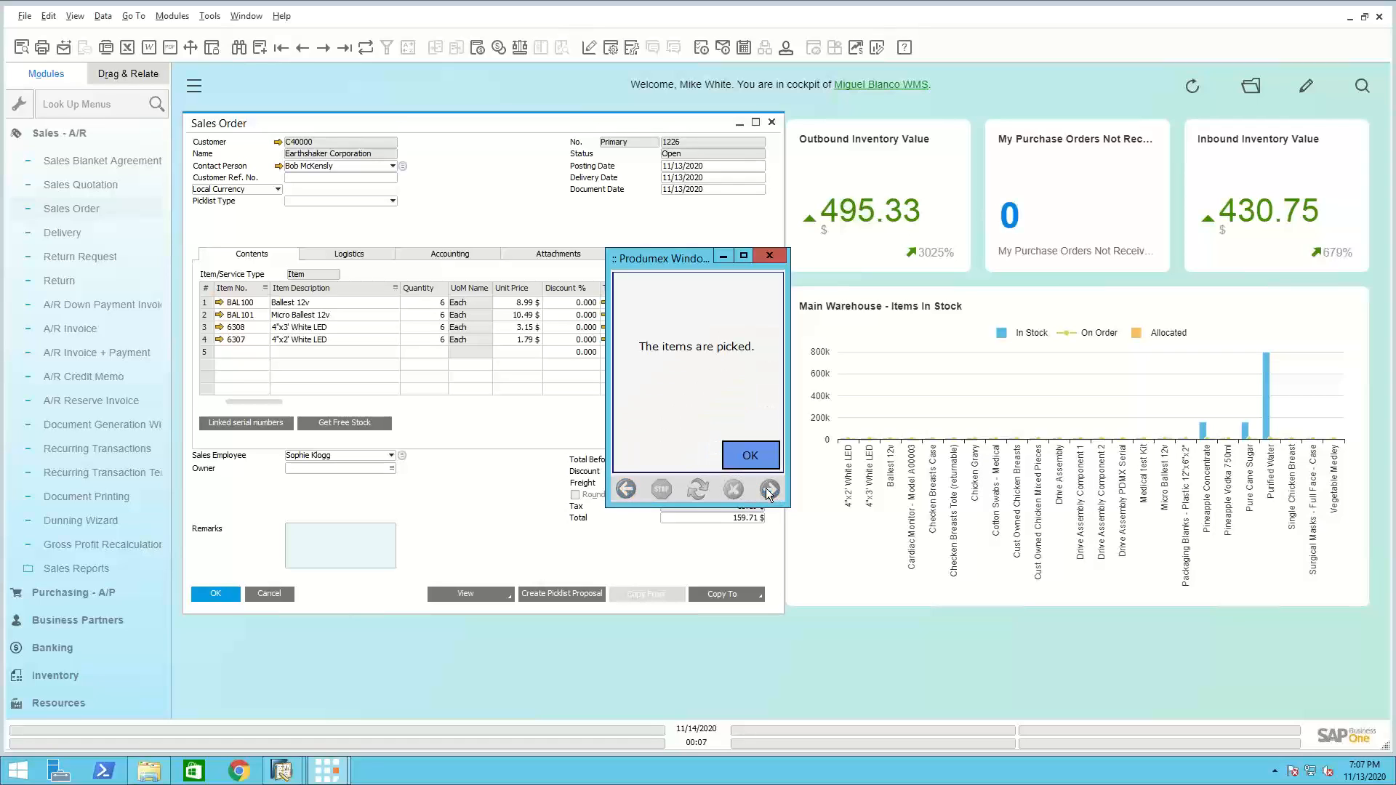
click(754, 456)
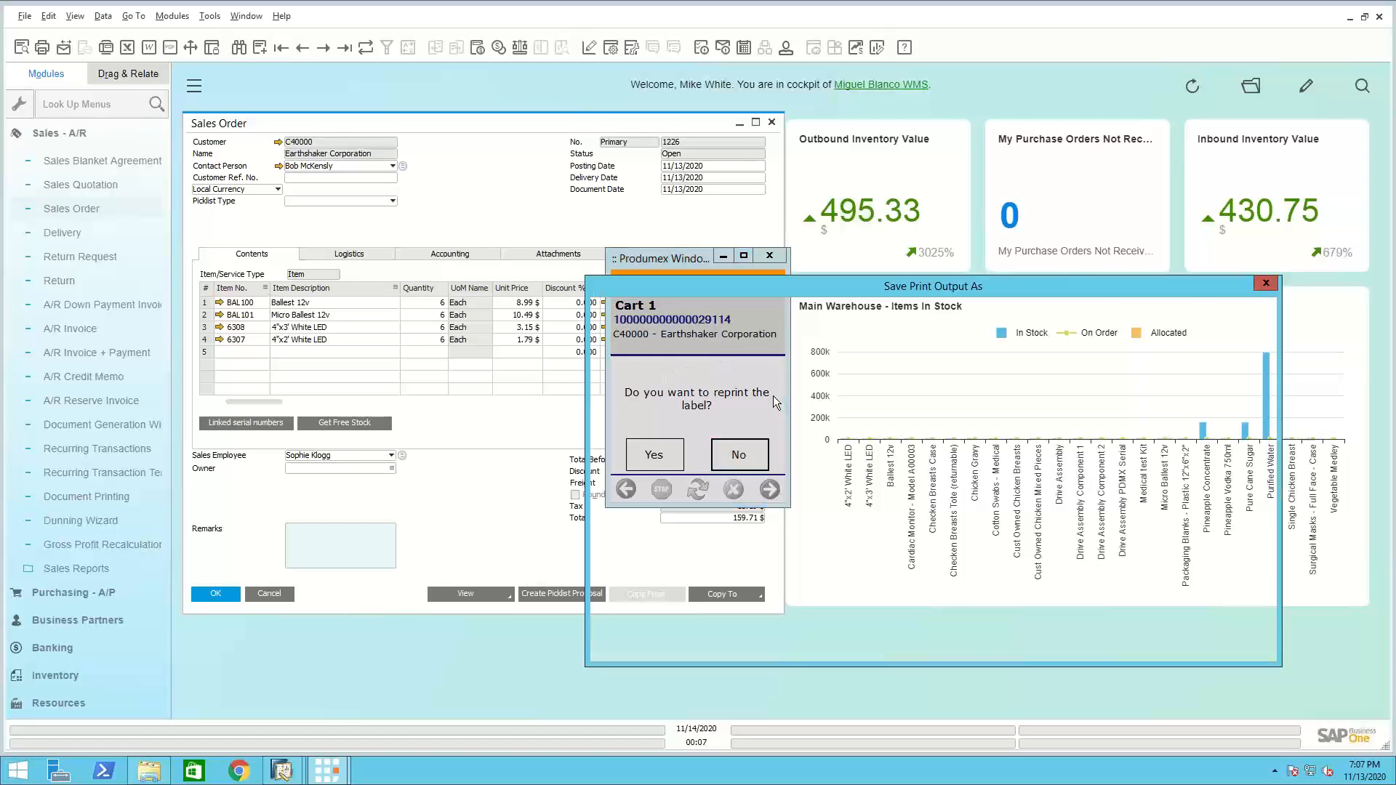
Save the first SSCC's label as Cart1.oxps in Documents, replacing the existing file, and decline reprinting it
click(771, 484)
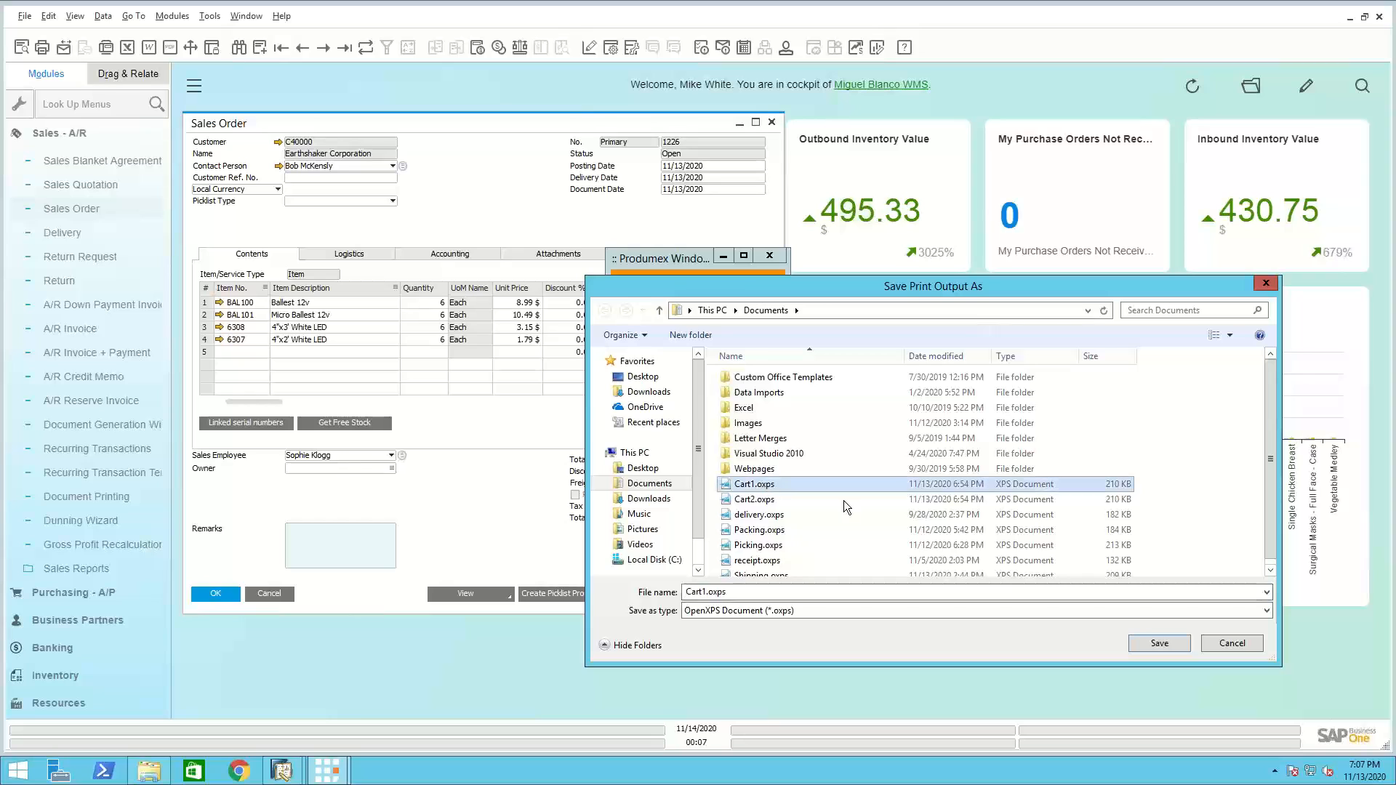
click(1161, 643)
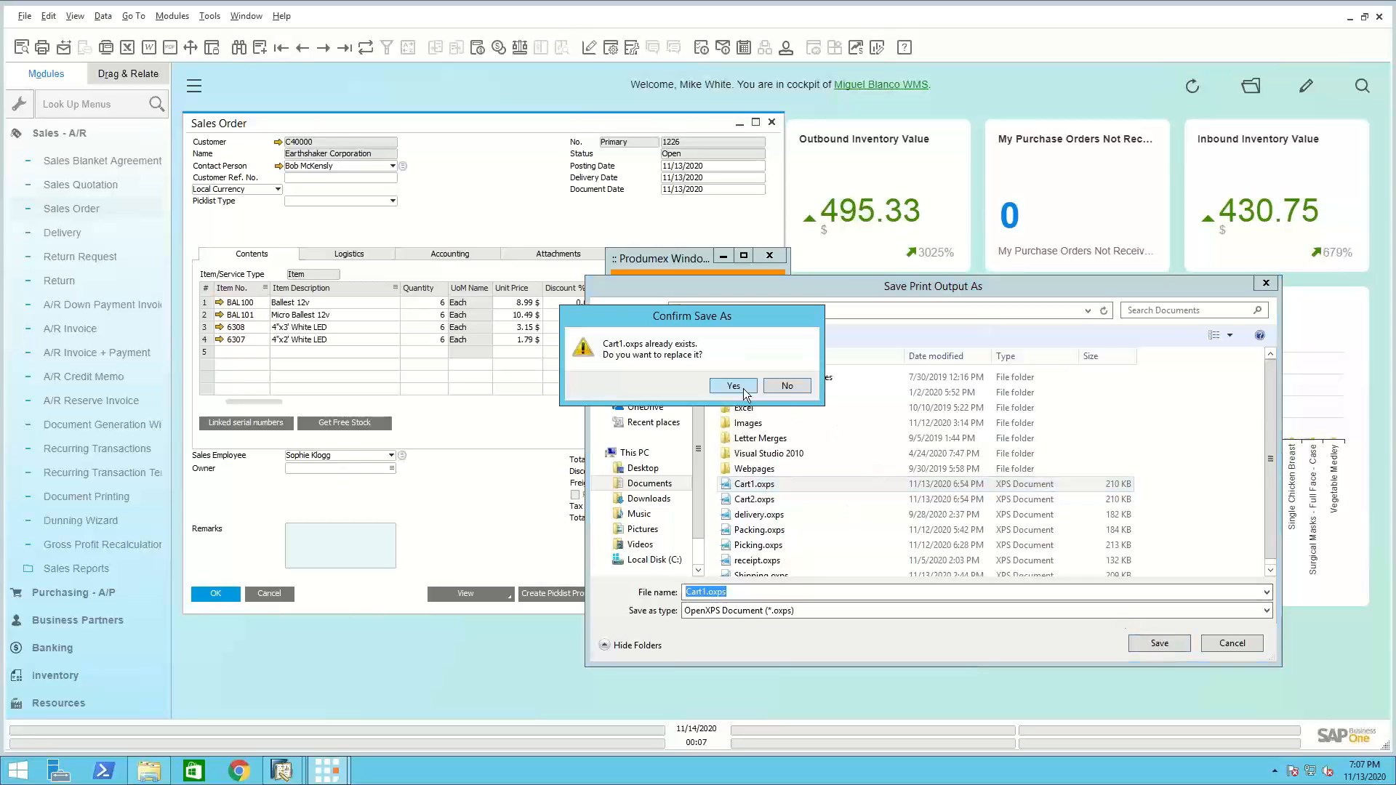
click(734, 386)
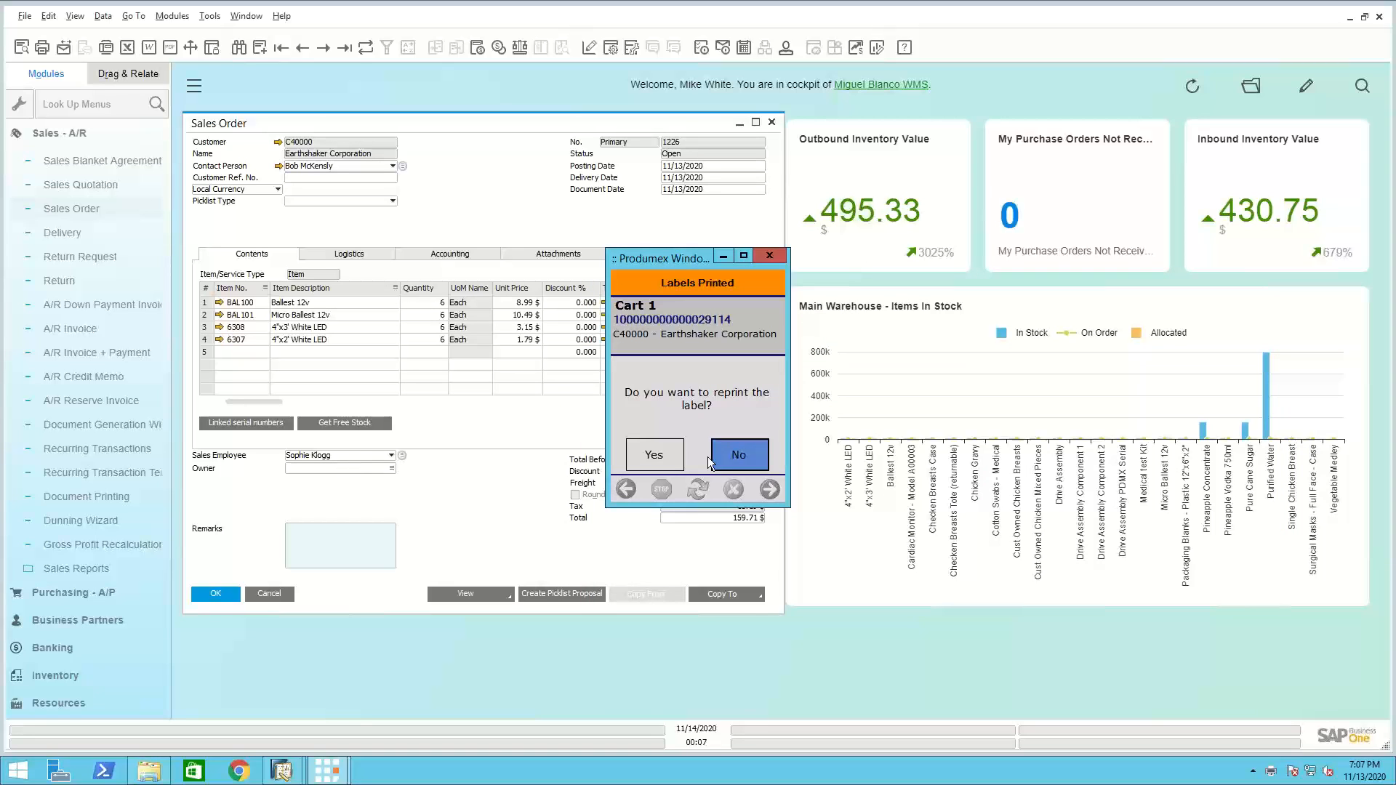
click(739, 459)
Save the second SSCC's label as Cart2.oxps, replacing the existing file, and decline reprinting it
click(657, 446)
click(752, 500)
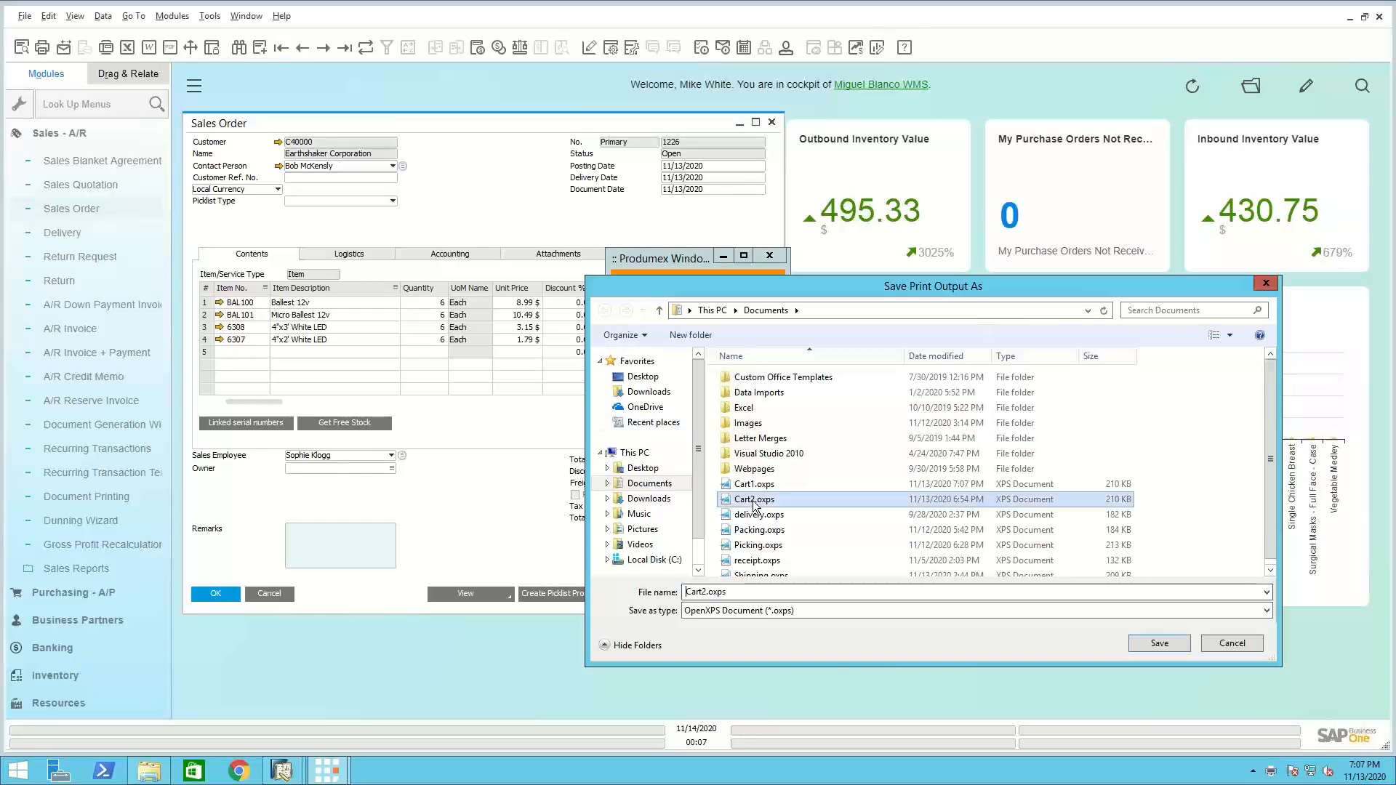
click(1166, 643)
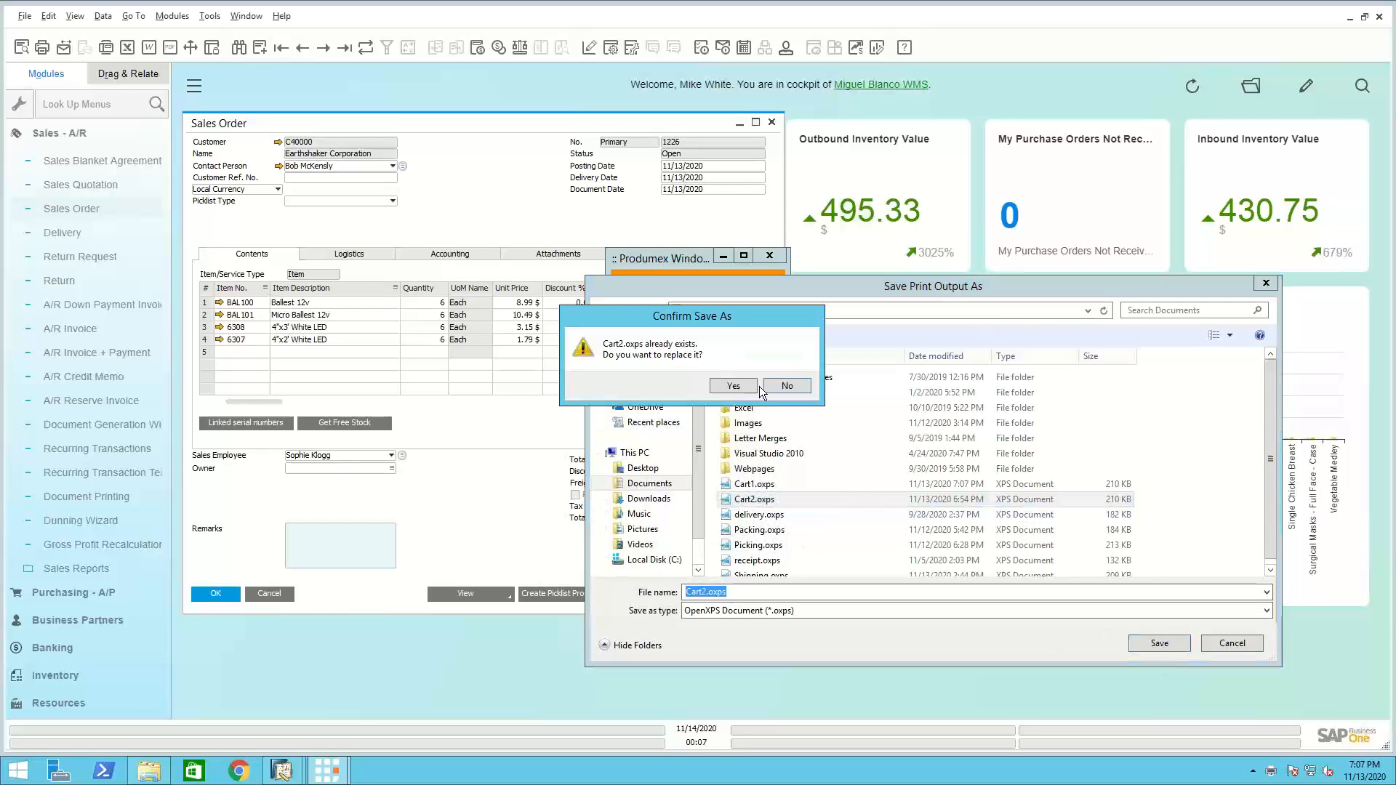
click(736, 385)
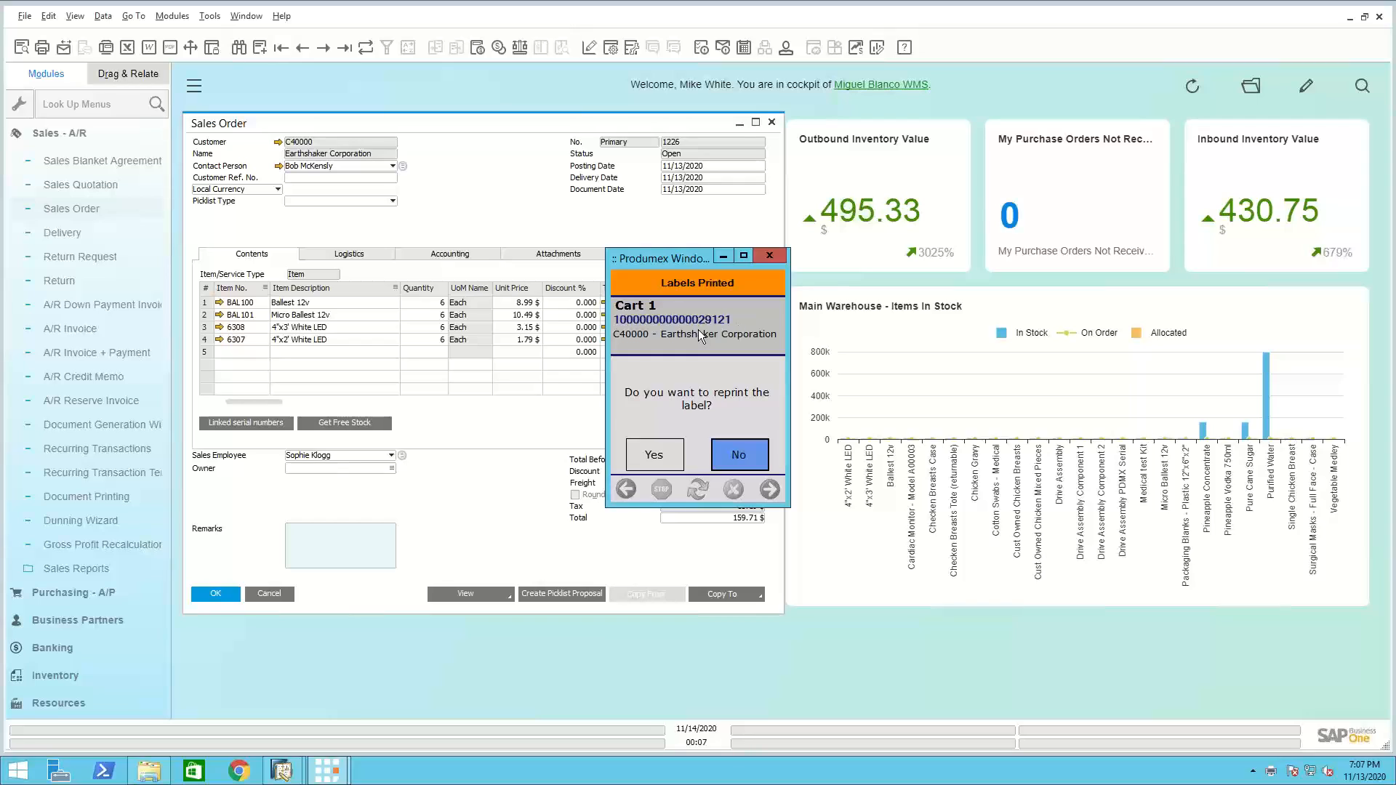
click(731, 458)
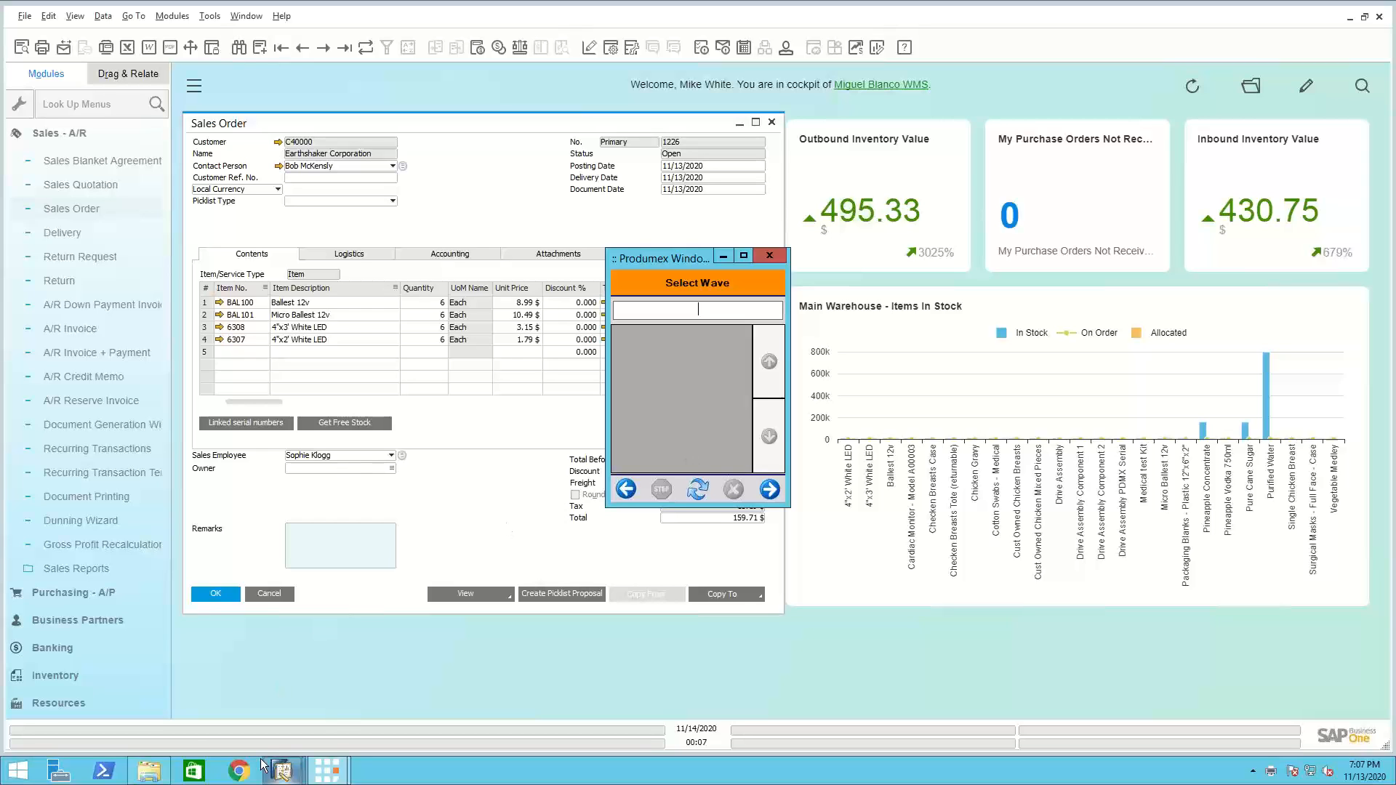
Review the saved SSCC labels Cart1.oxps and Cart2.oxps from the Documents folder
click(149, 771)
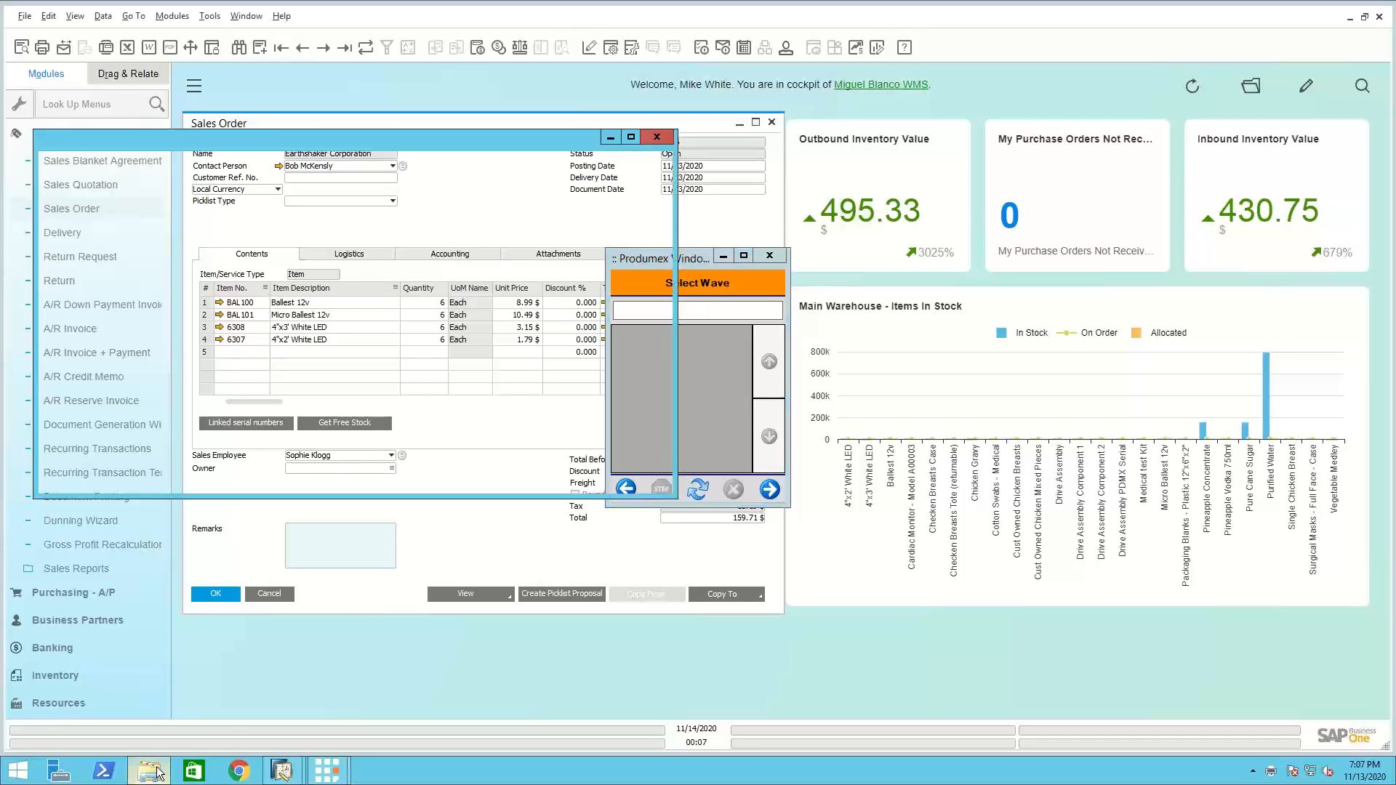
double_click(204, 333)
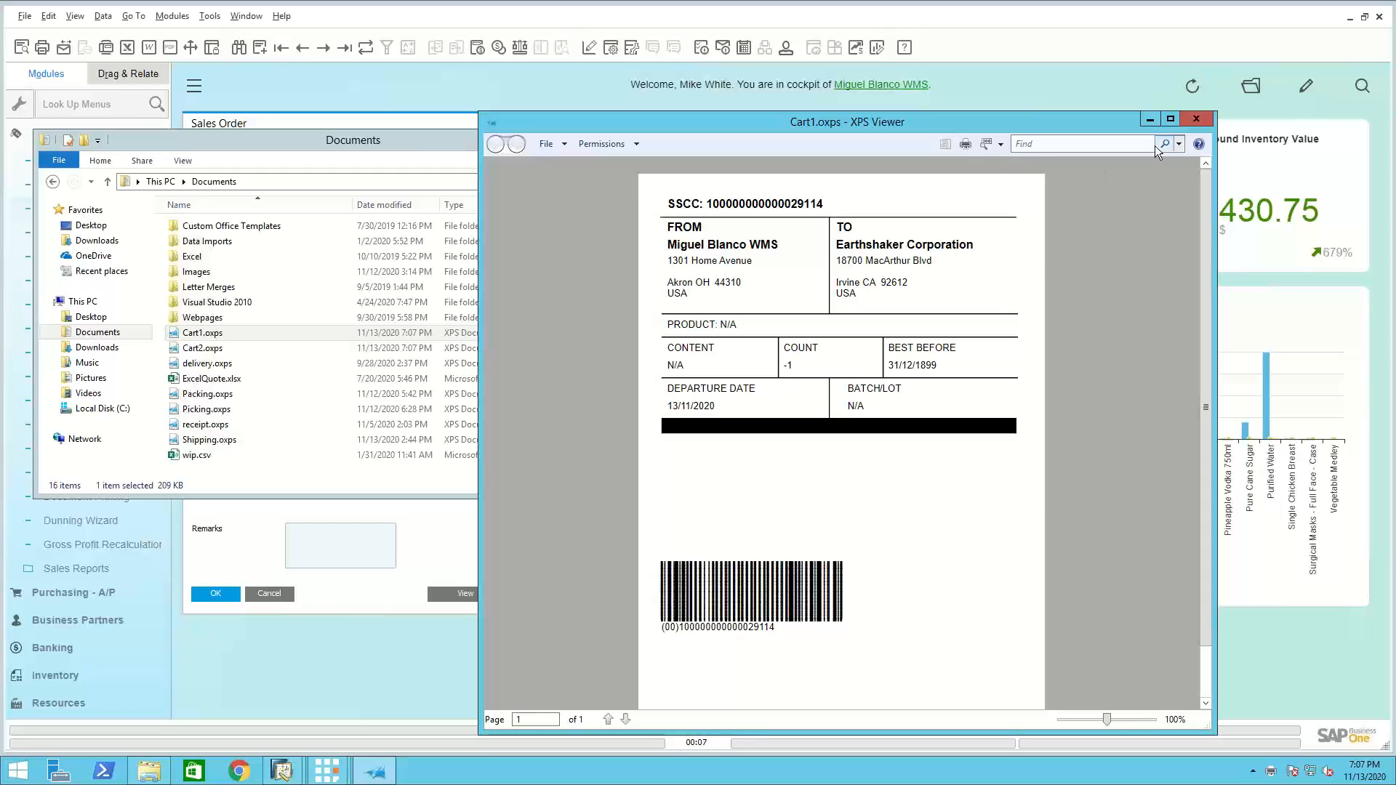
click(1195, 119)
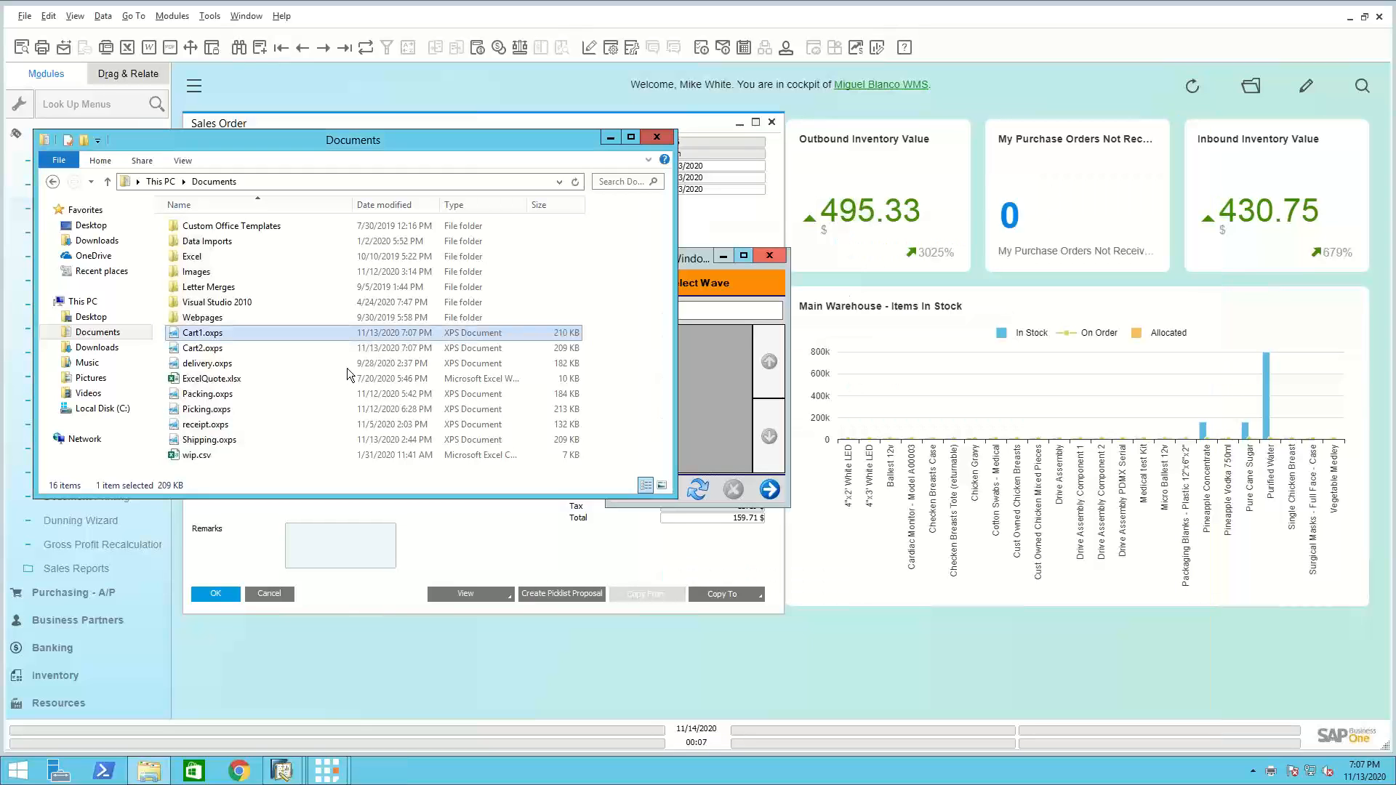
click(225, 349)
click(225, 348)
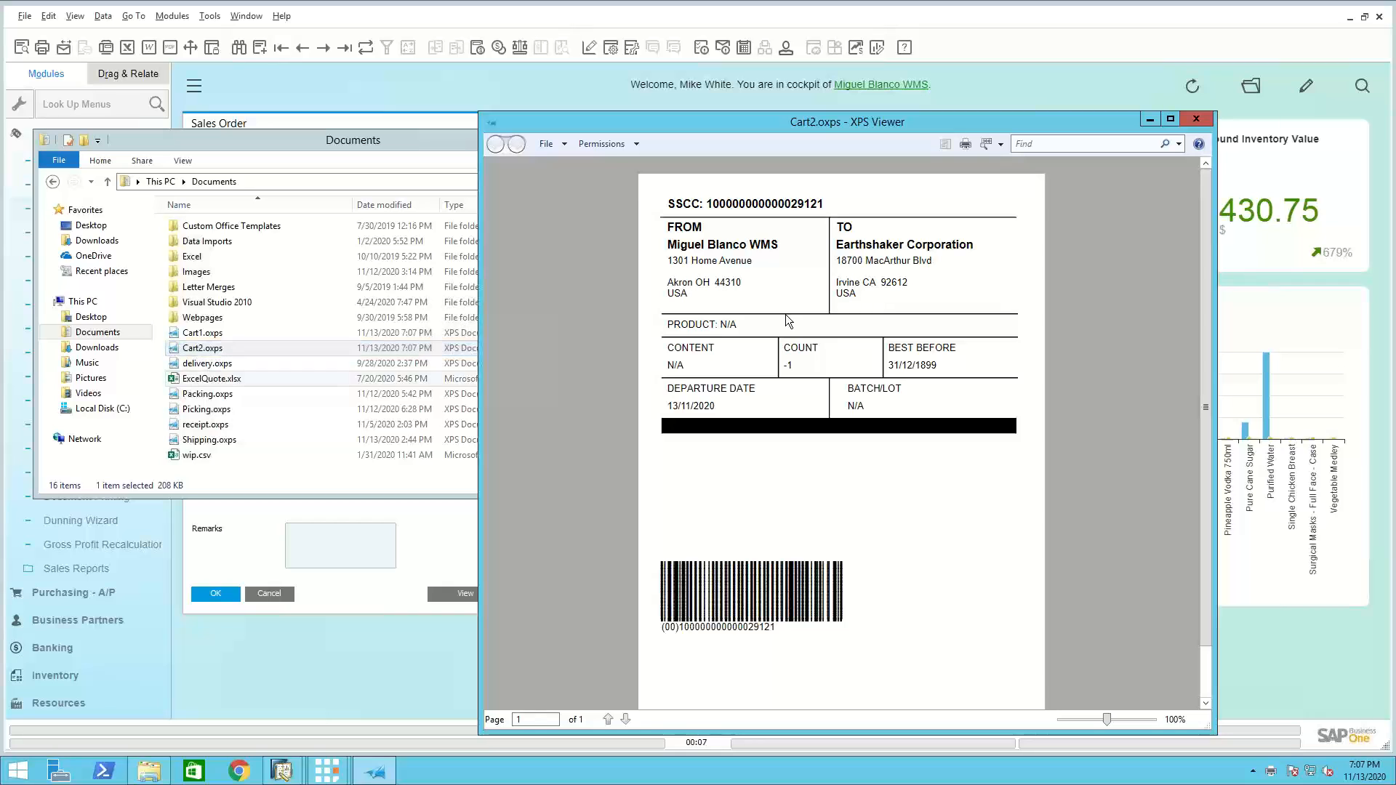
click(1196, 119)
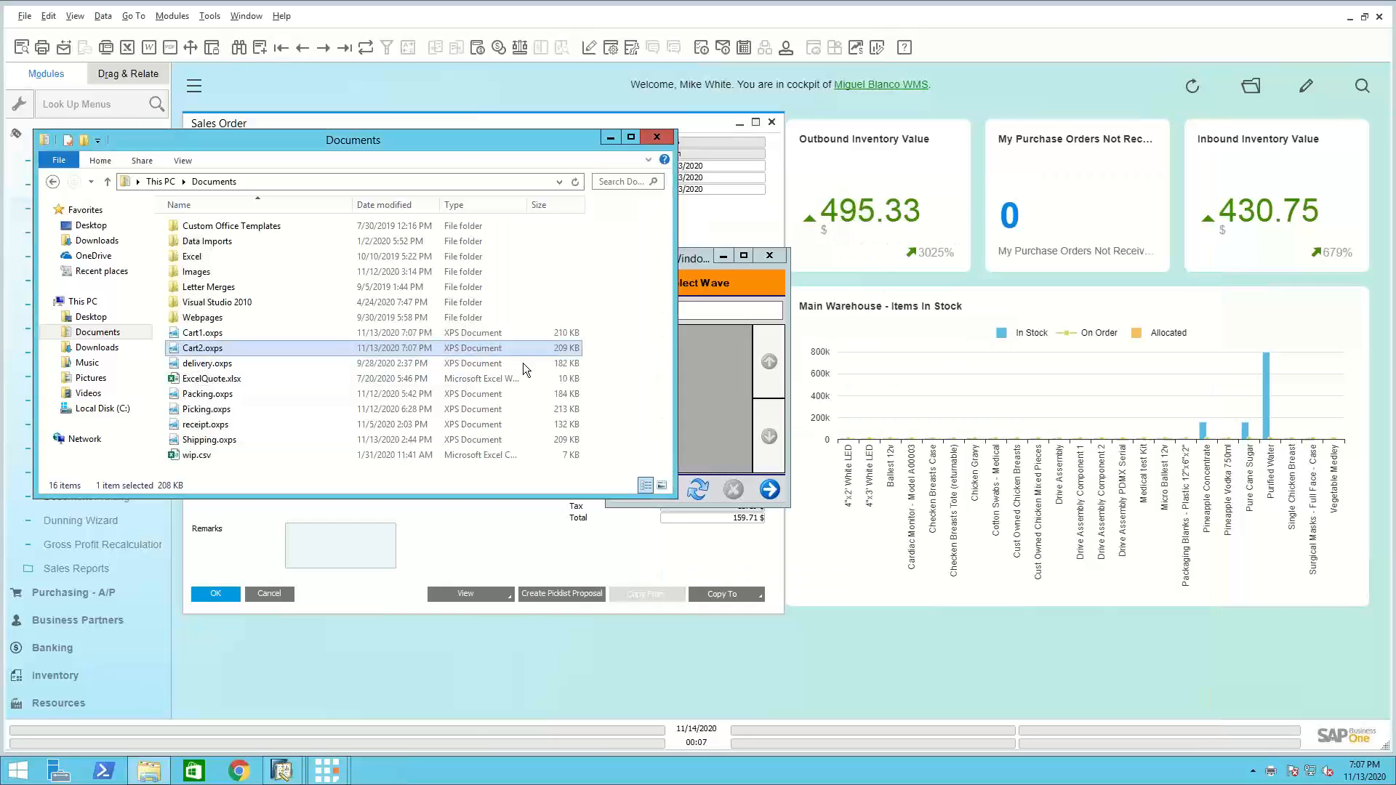
click(658, 138)
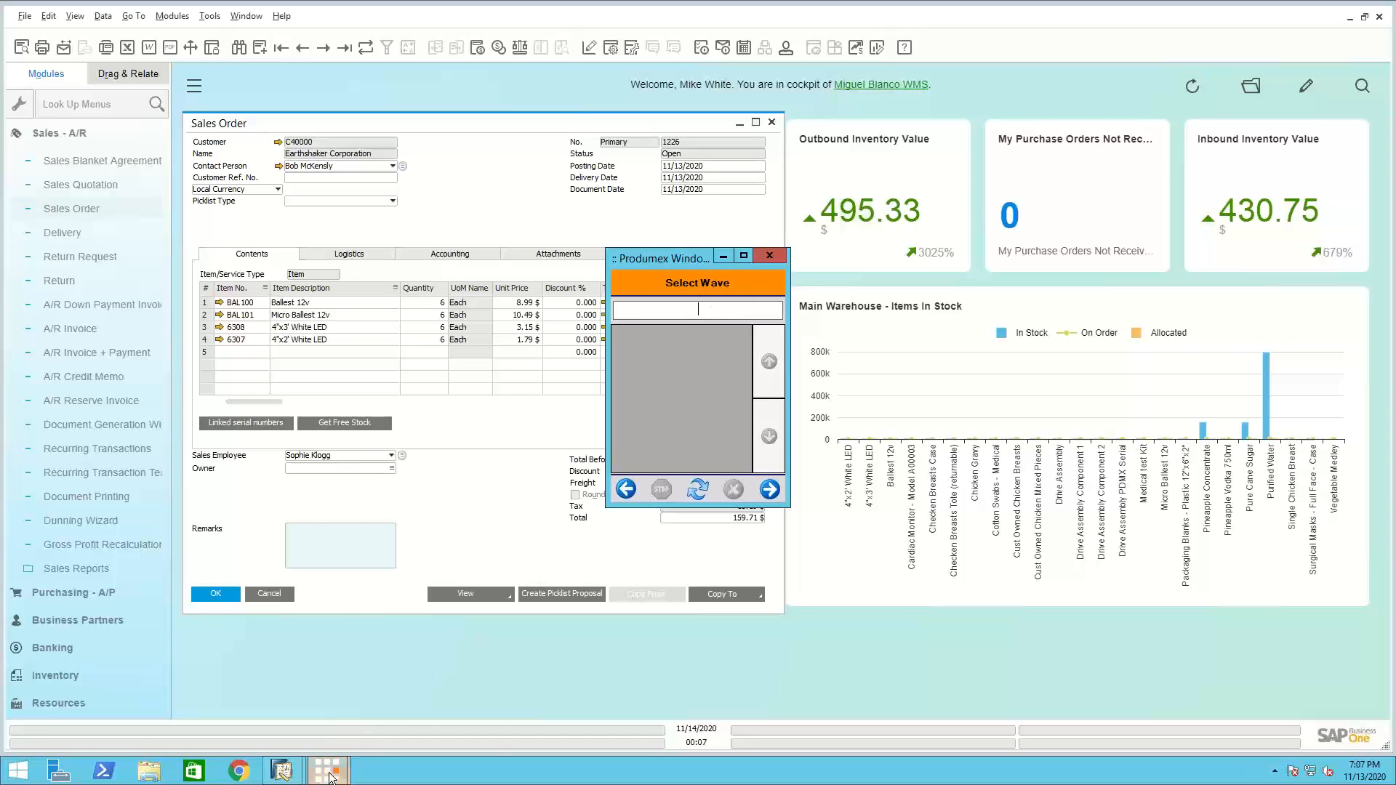
Switch to the Produmex packing terminal and manually identify the cart as movable location ML1
mouse_move(326, 769)
click(383, 709)
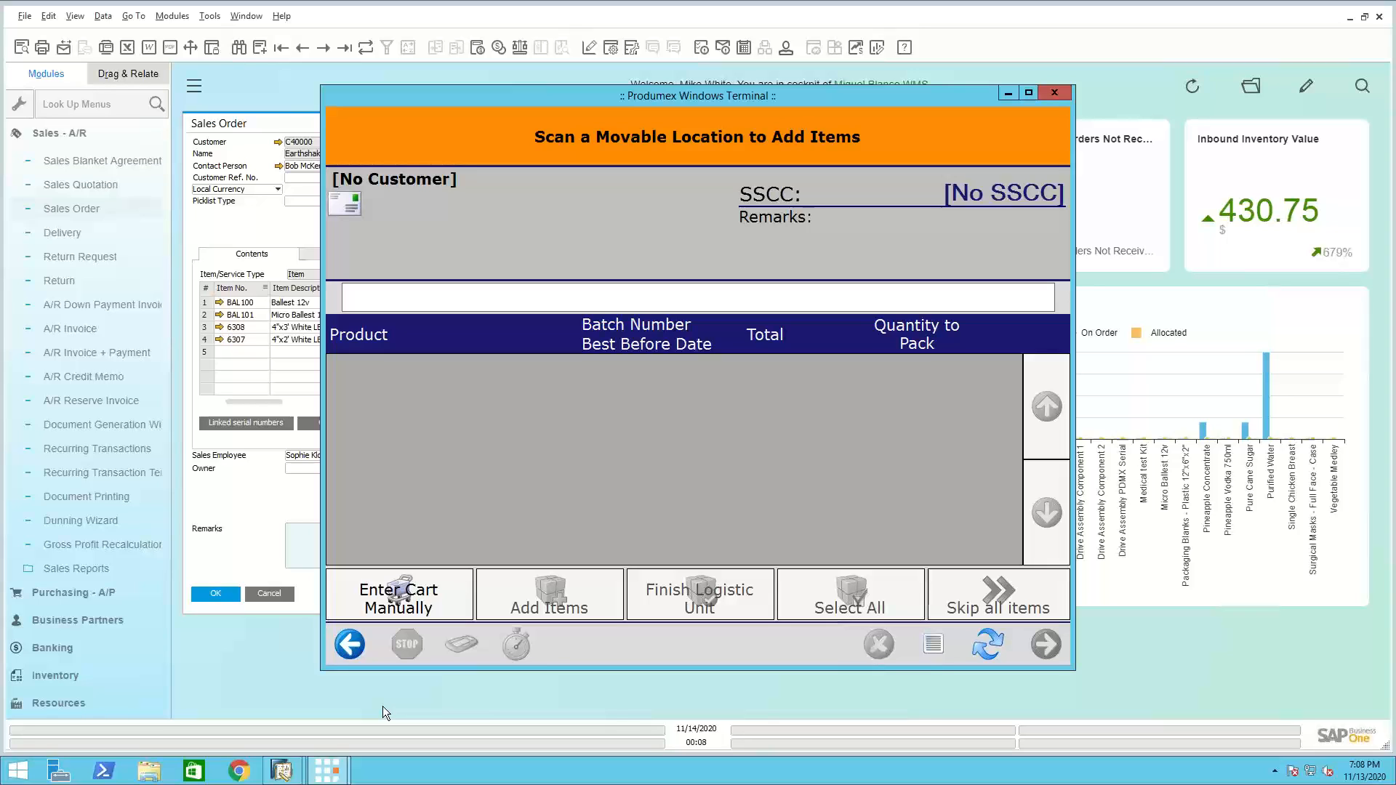
click(407, 595)
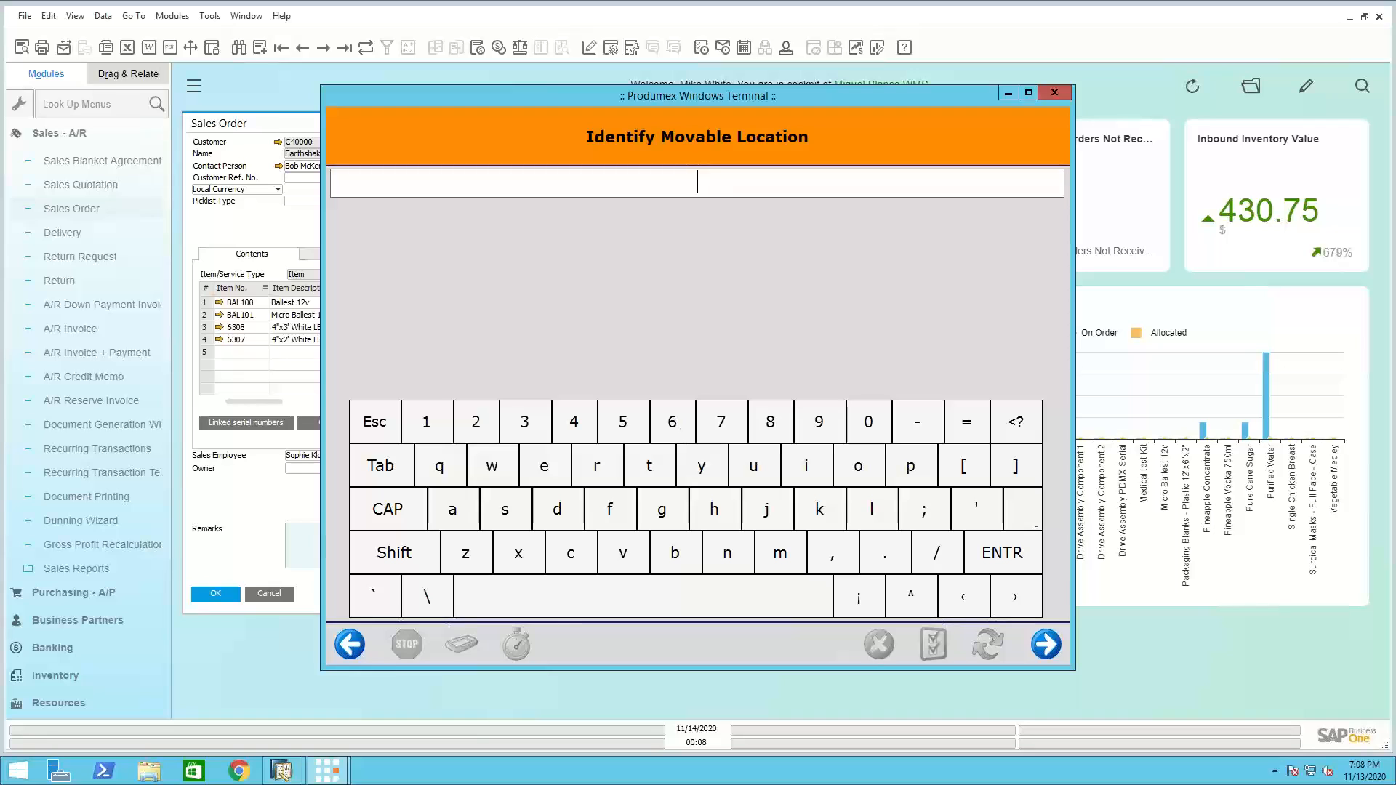
text(ML1)
click(1045, 644)
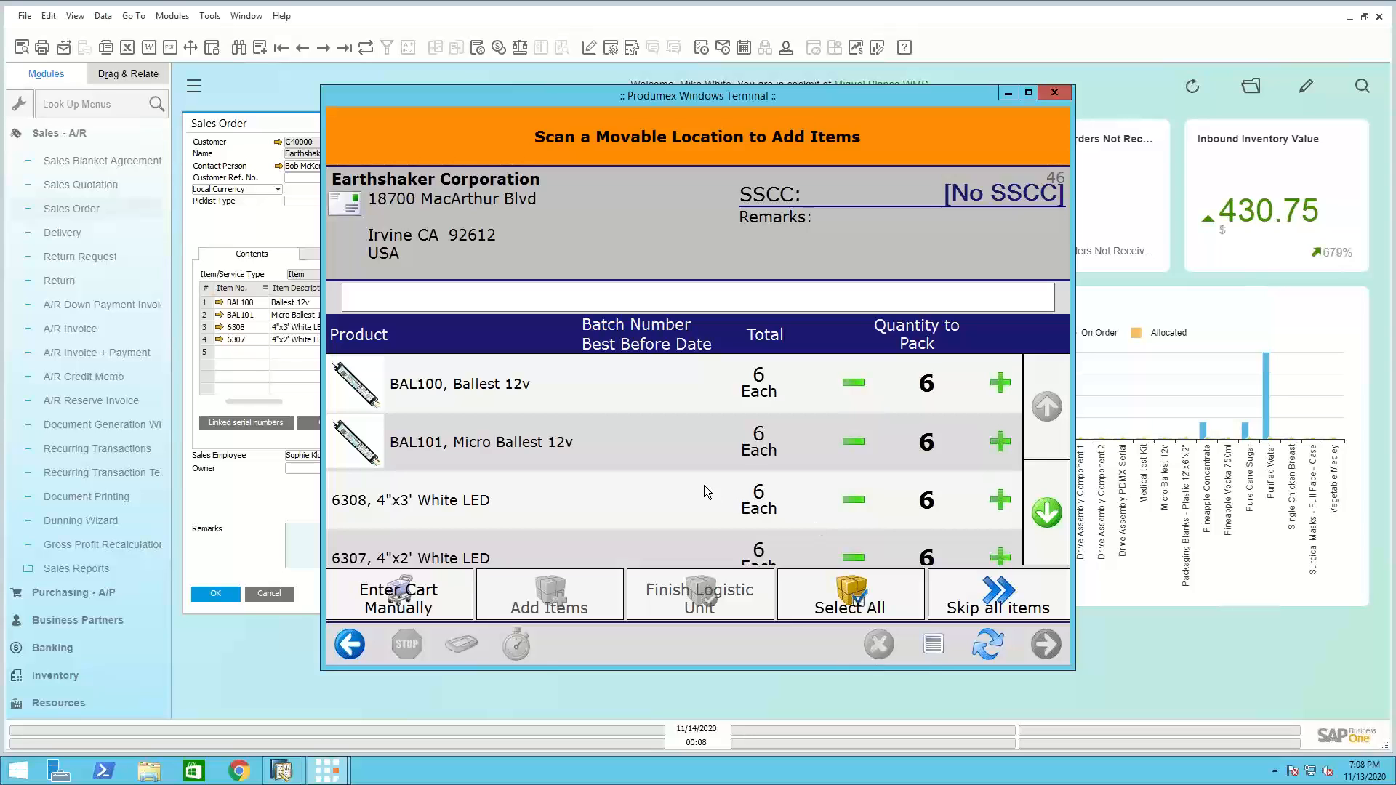
Add all four products, BAL100, BAL101, 6308 and 6307, from the cart to a new logistic unit
click(500, 386)
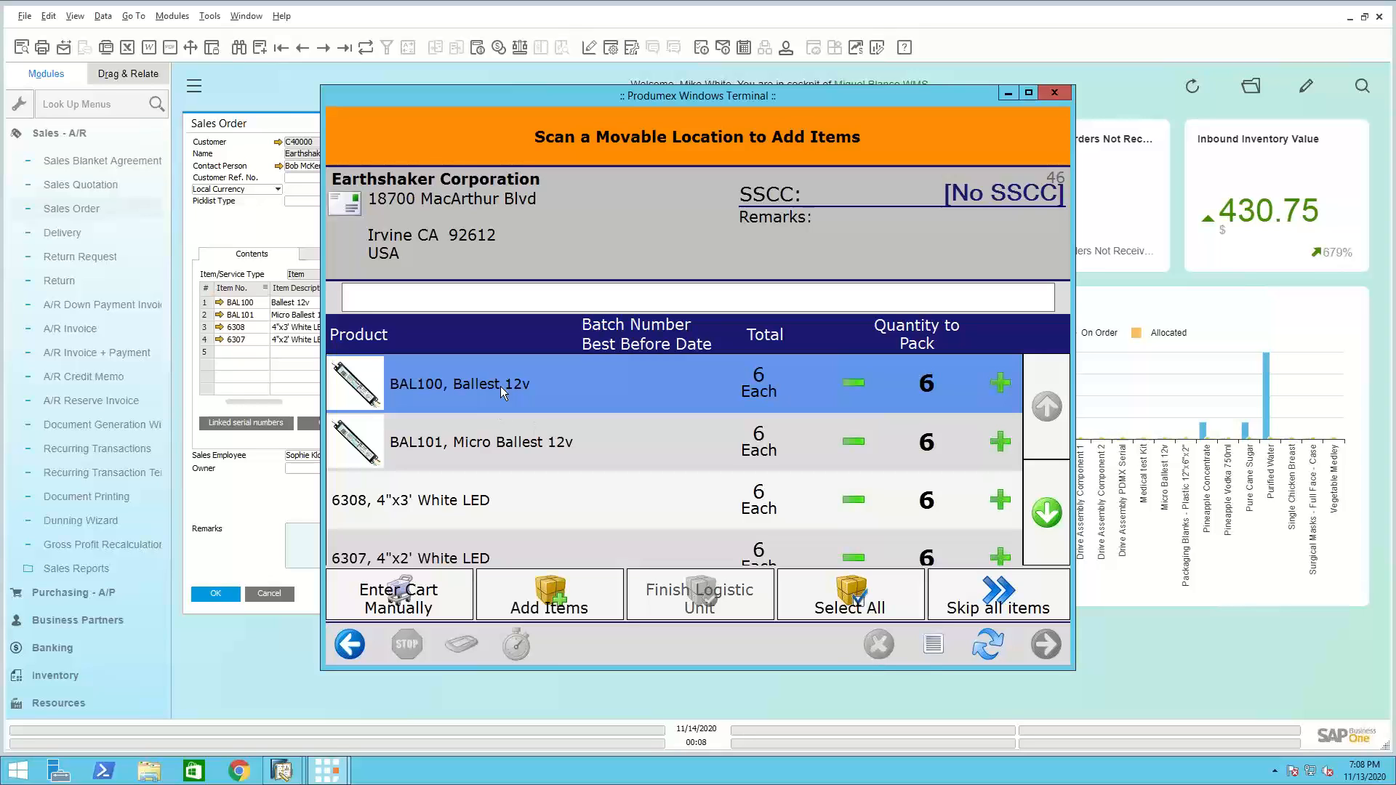
click(502, 445)
click(500, 486)
click(517, 550)
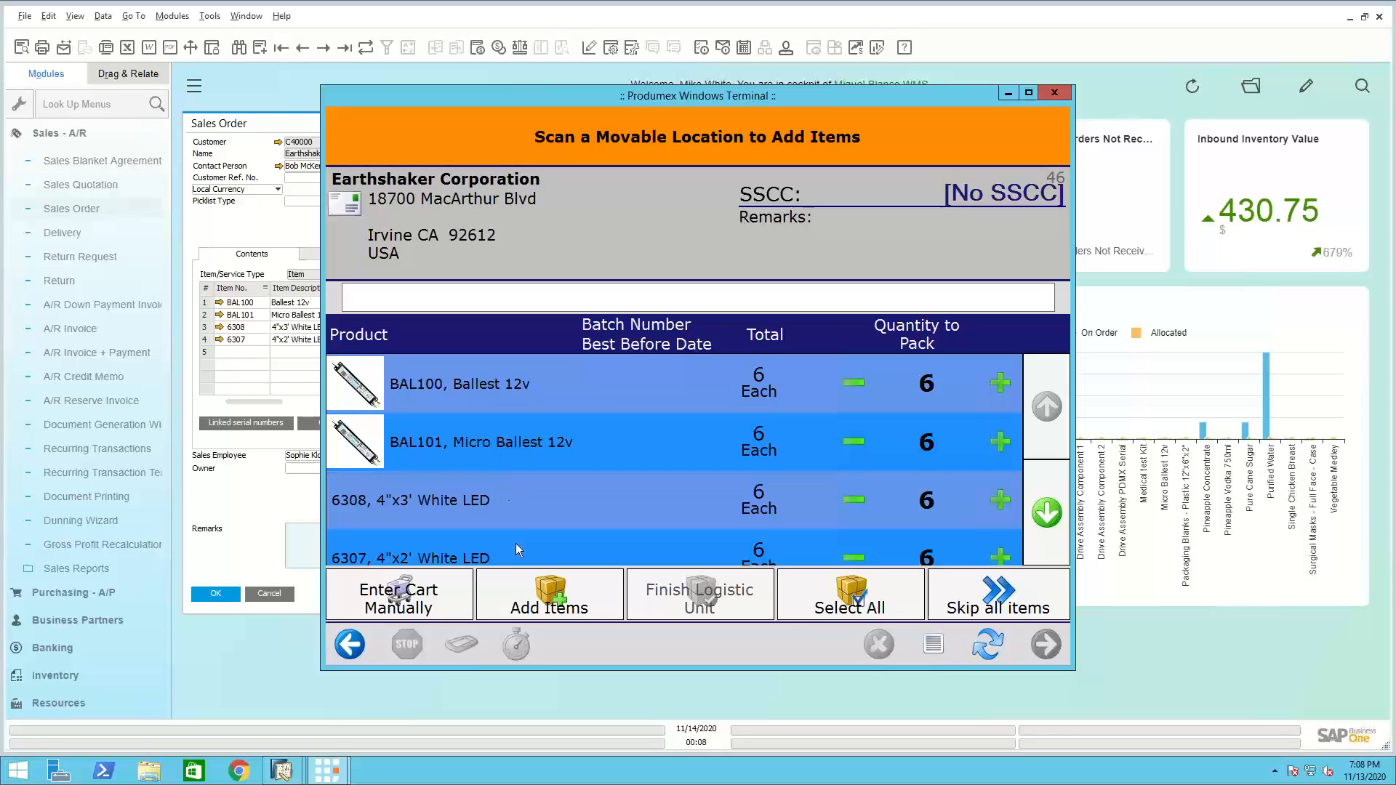
click(562, 603)
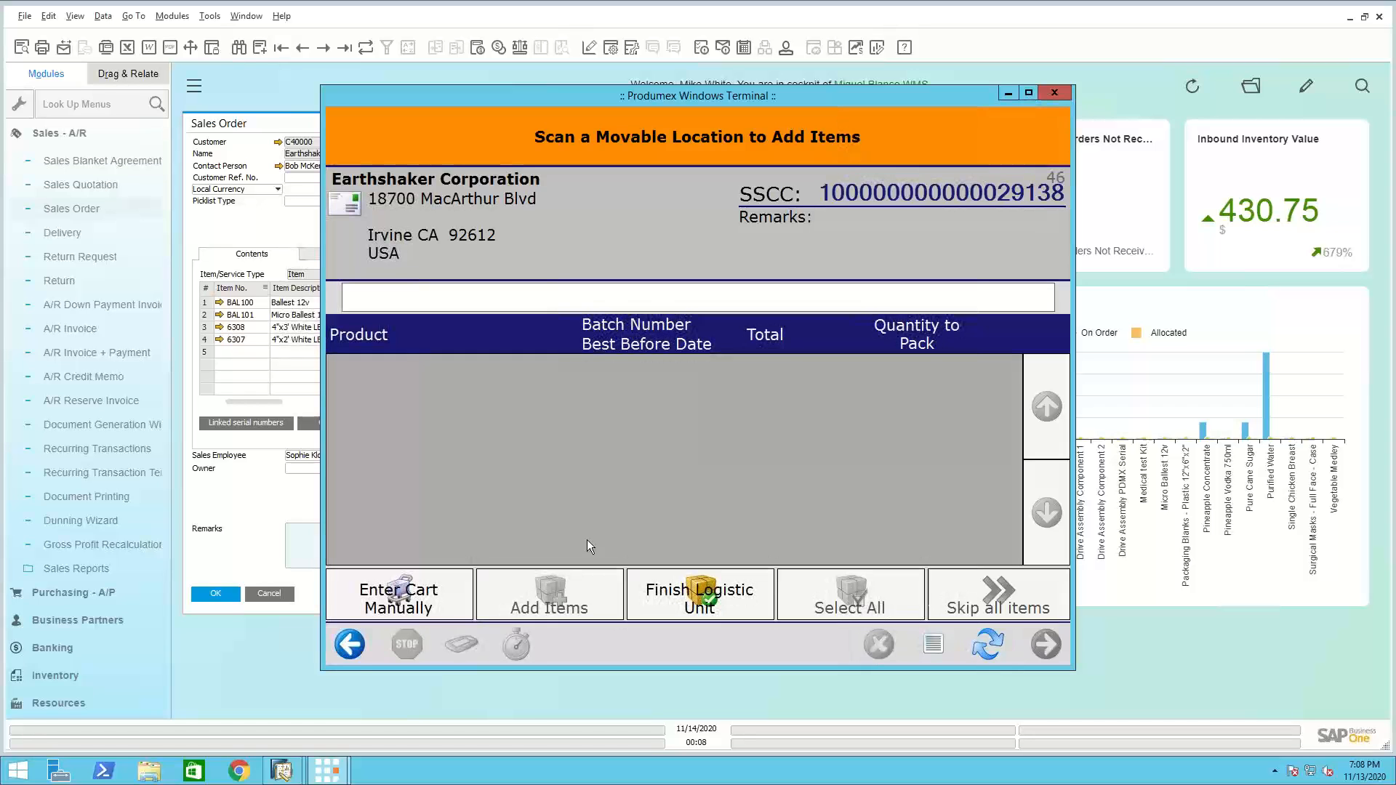
Finish the packed logistic unit, answer the label reprint question and acknowledge its move to SD1
click(710, 600)
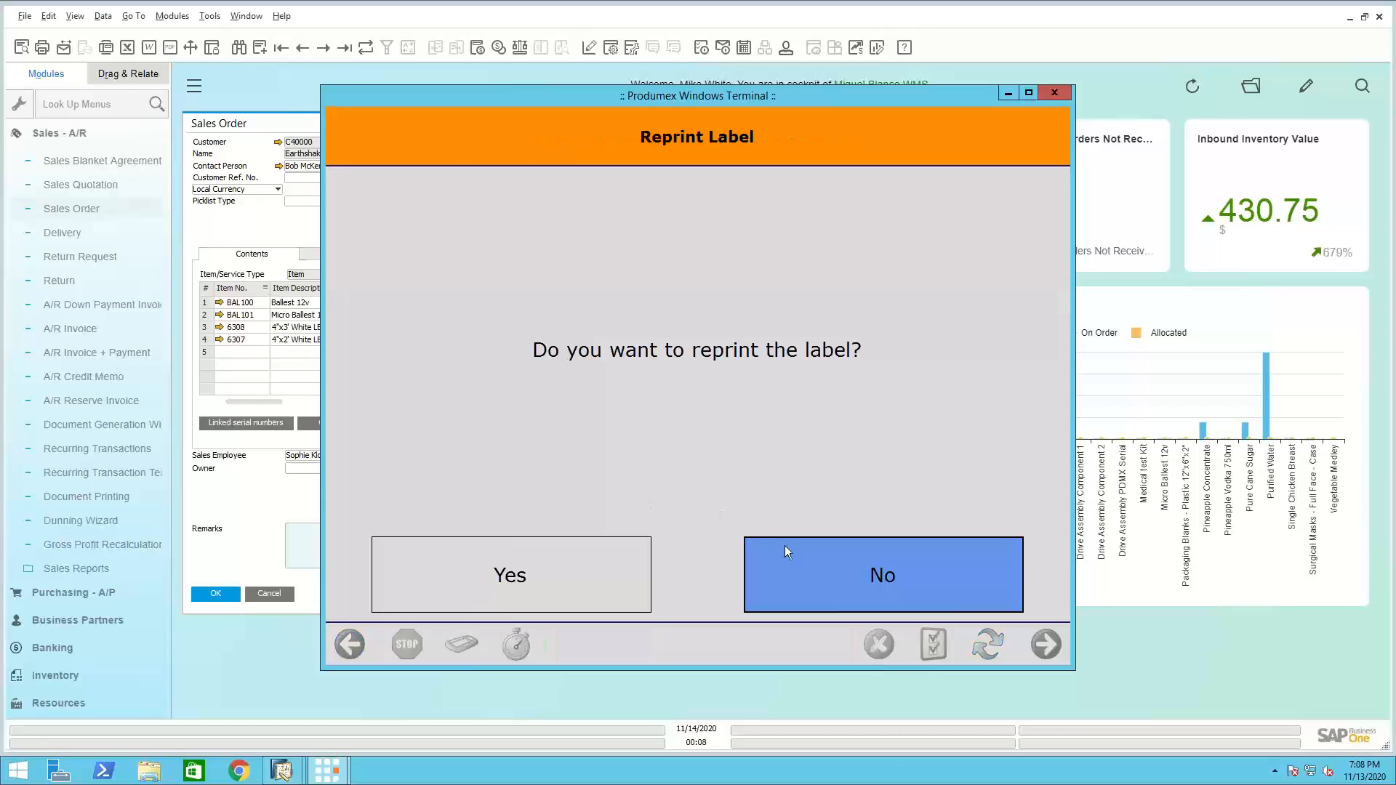
click(503, 577)
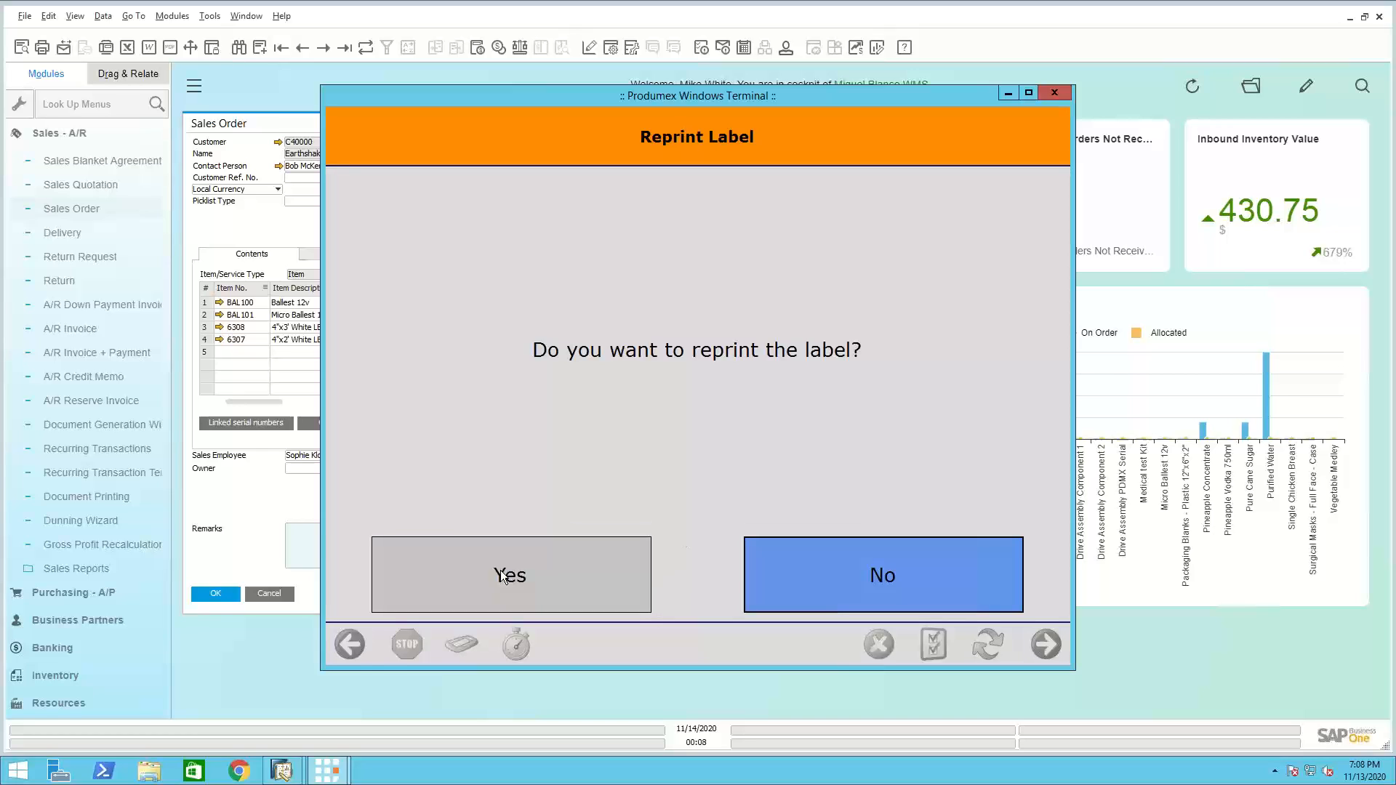
click(874, 582)
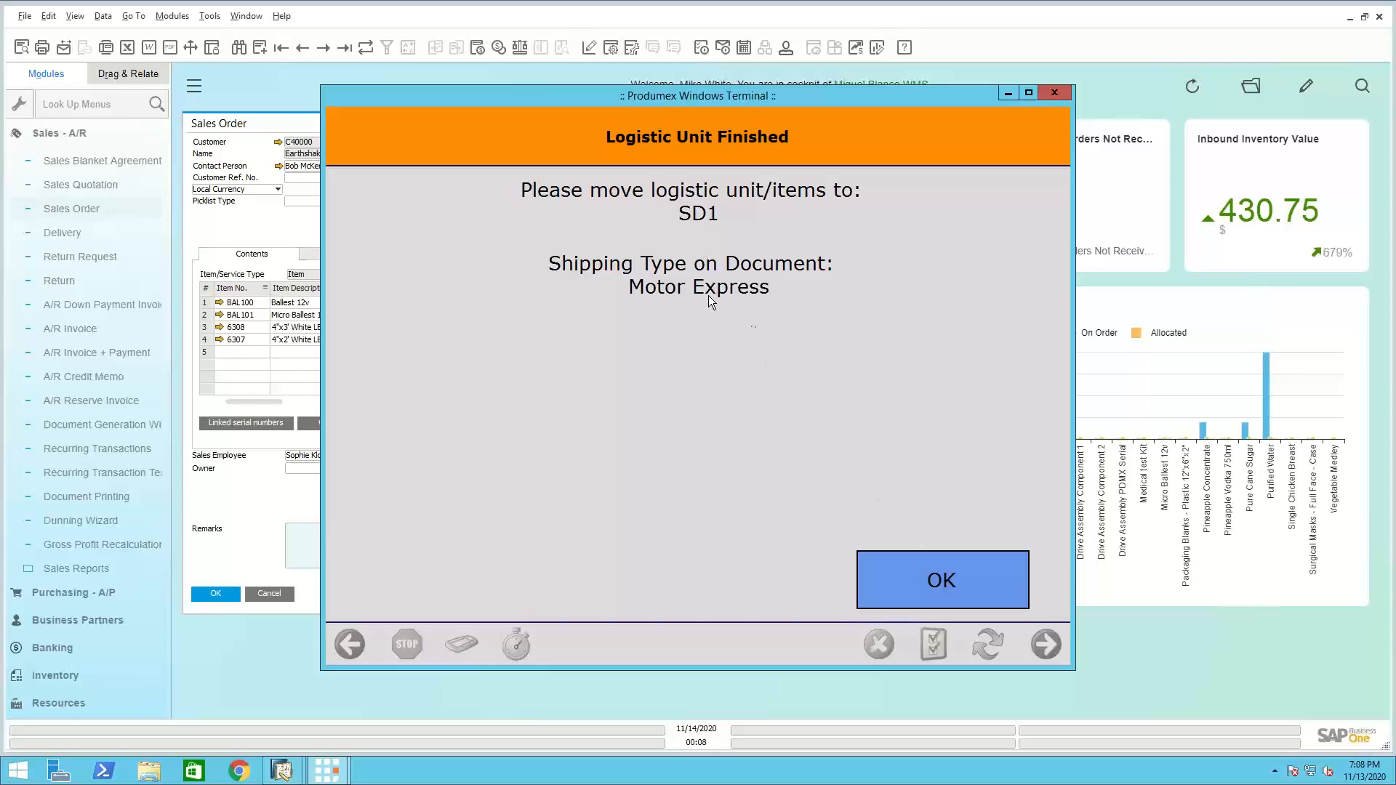
click(952, 581)
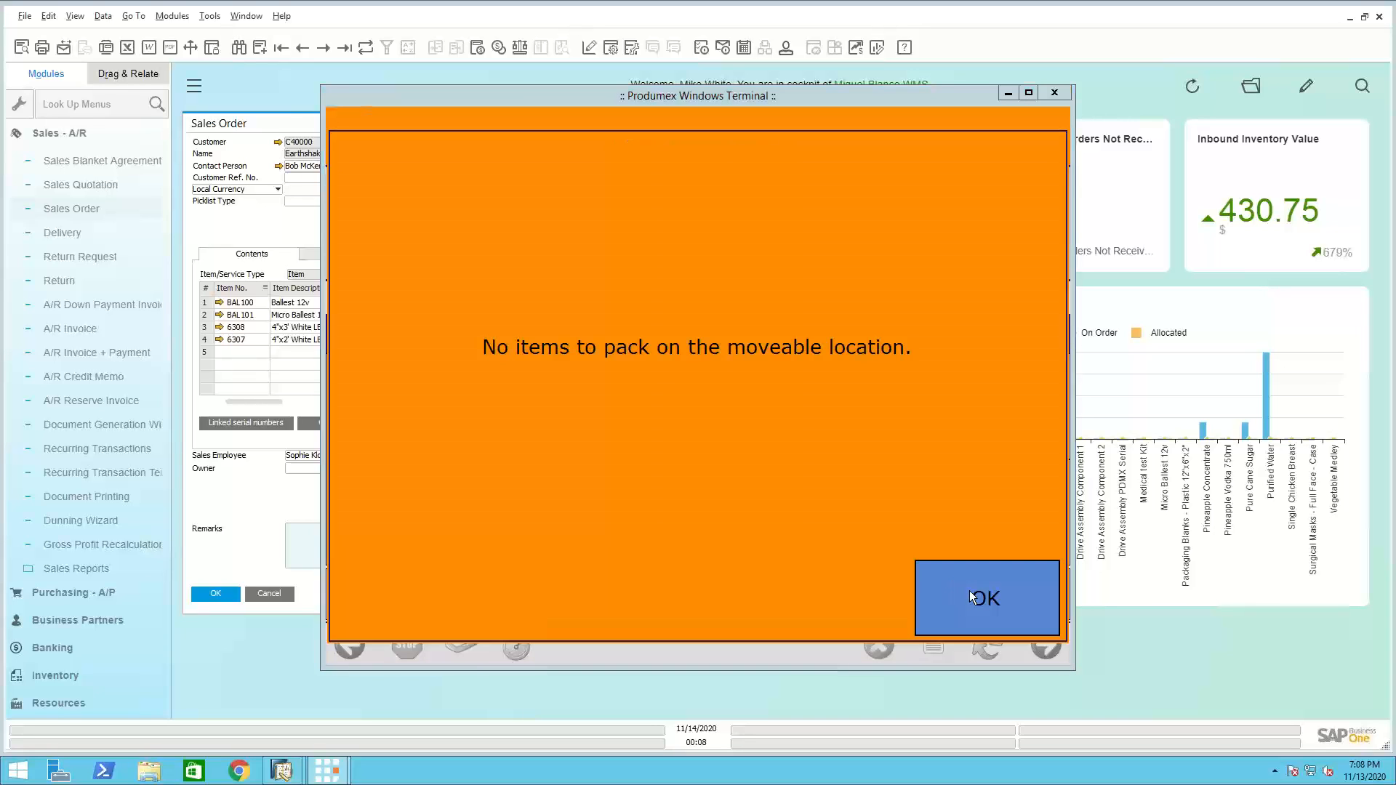
click(970, 590)
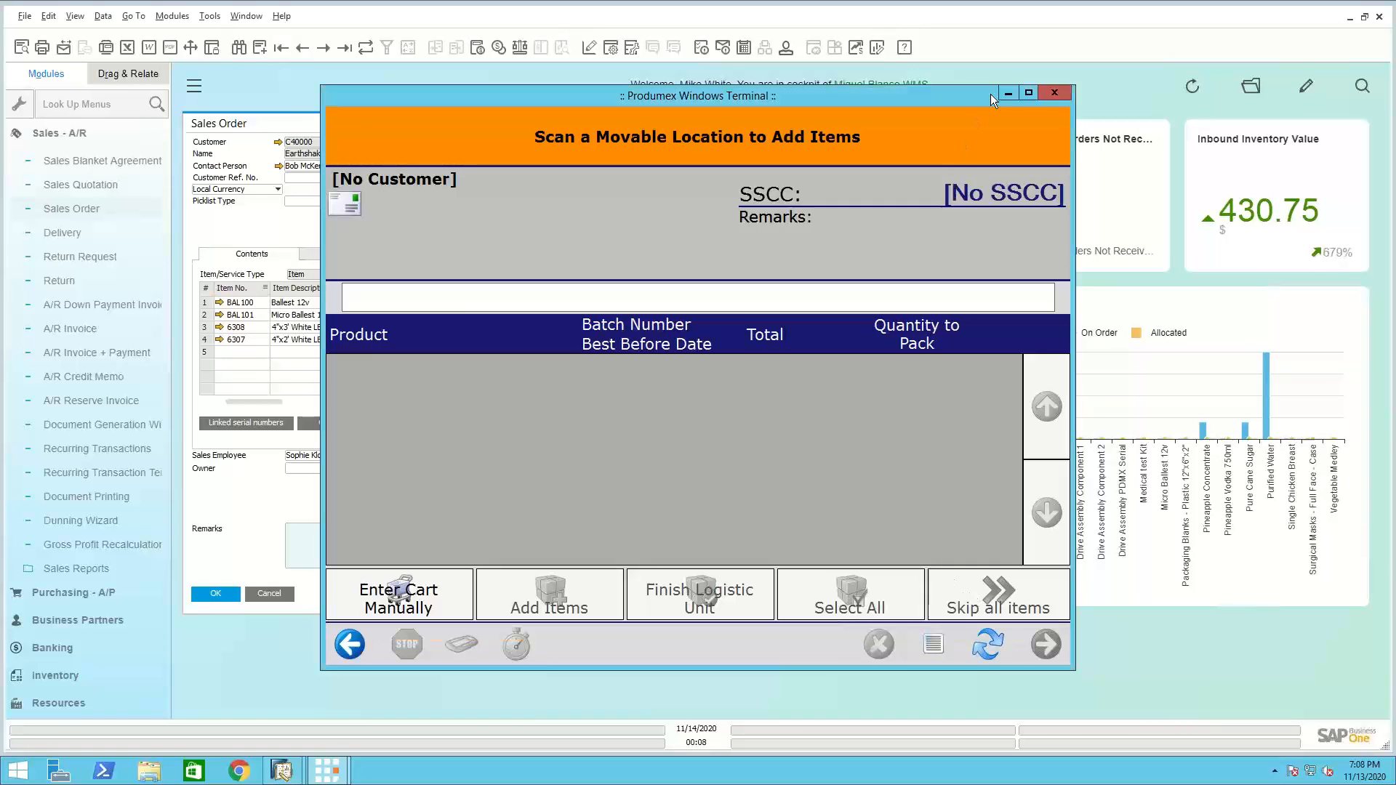
Minimize the packing terminal and start the Shipping function under Sales on the handheld scanner terminal
click(1007, 94)
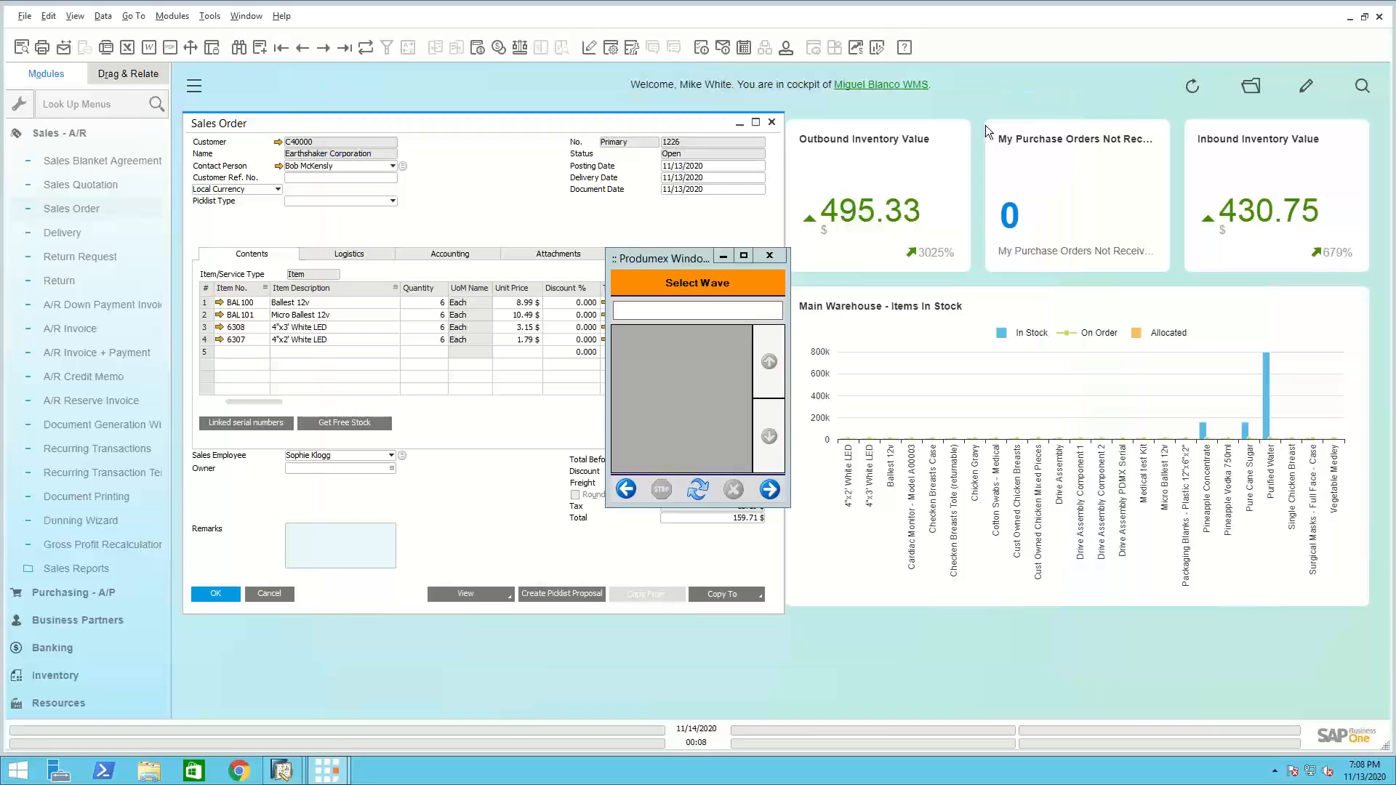
click(700, 278)
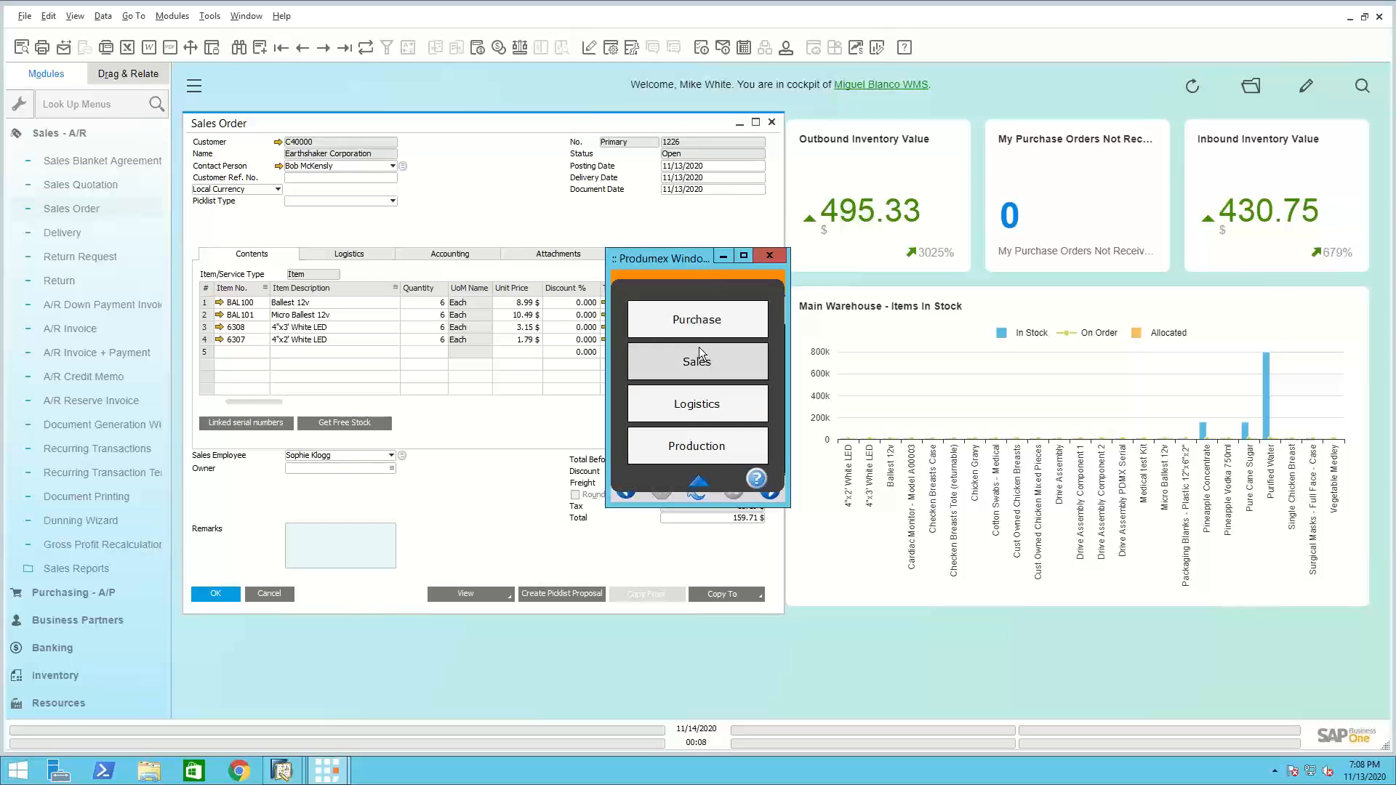
click(700, 362)
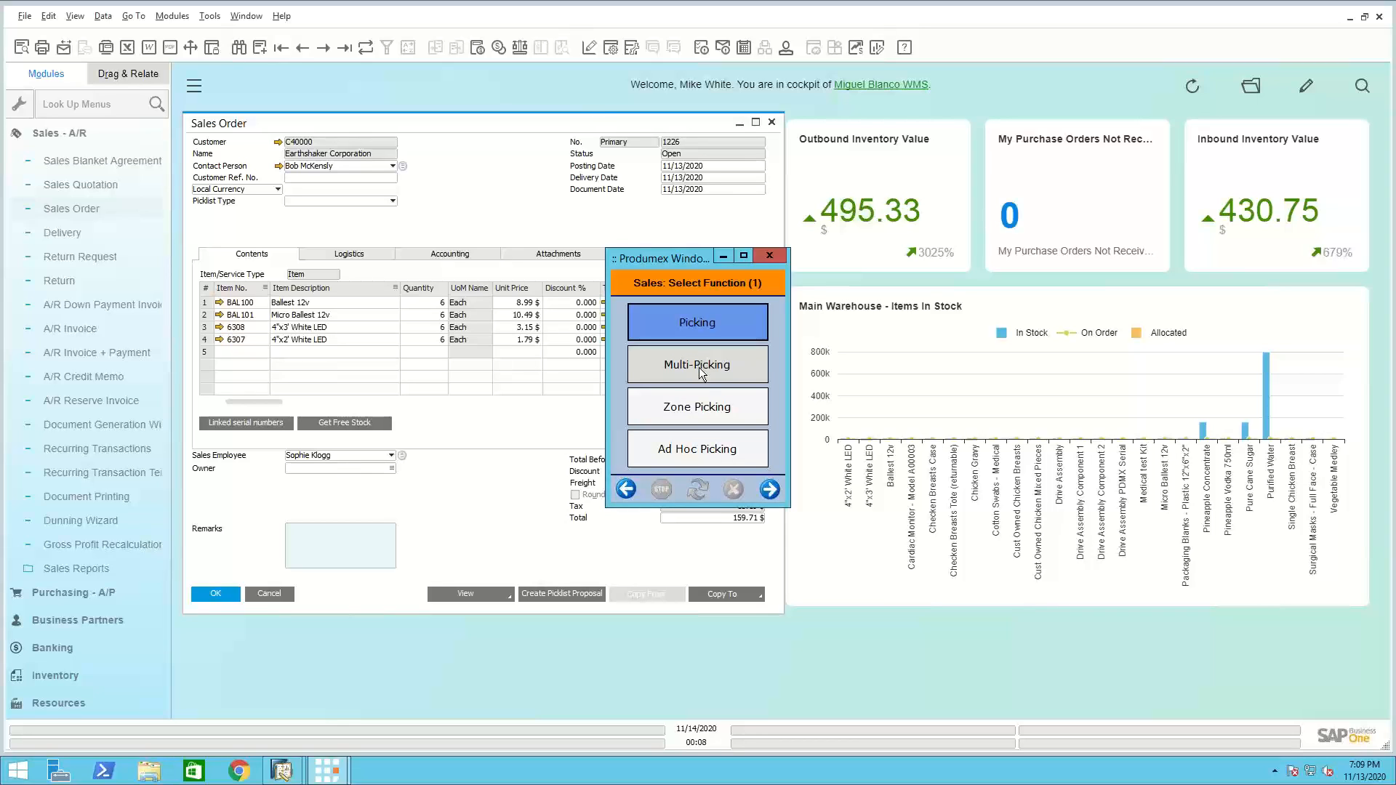
click(701, 392)
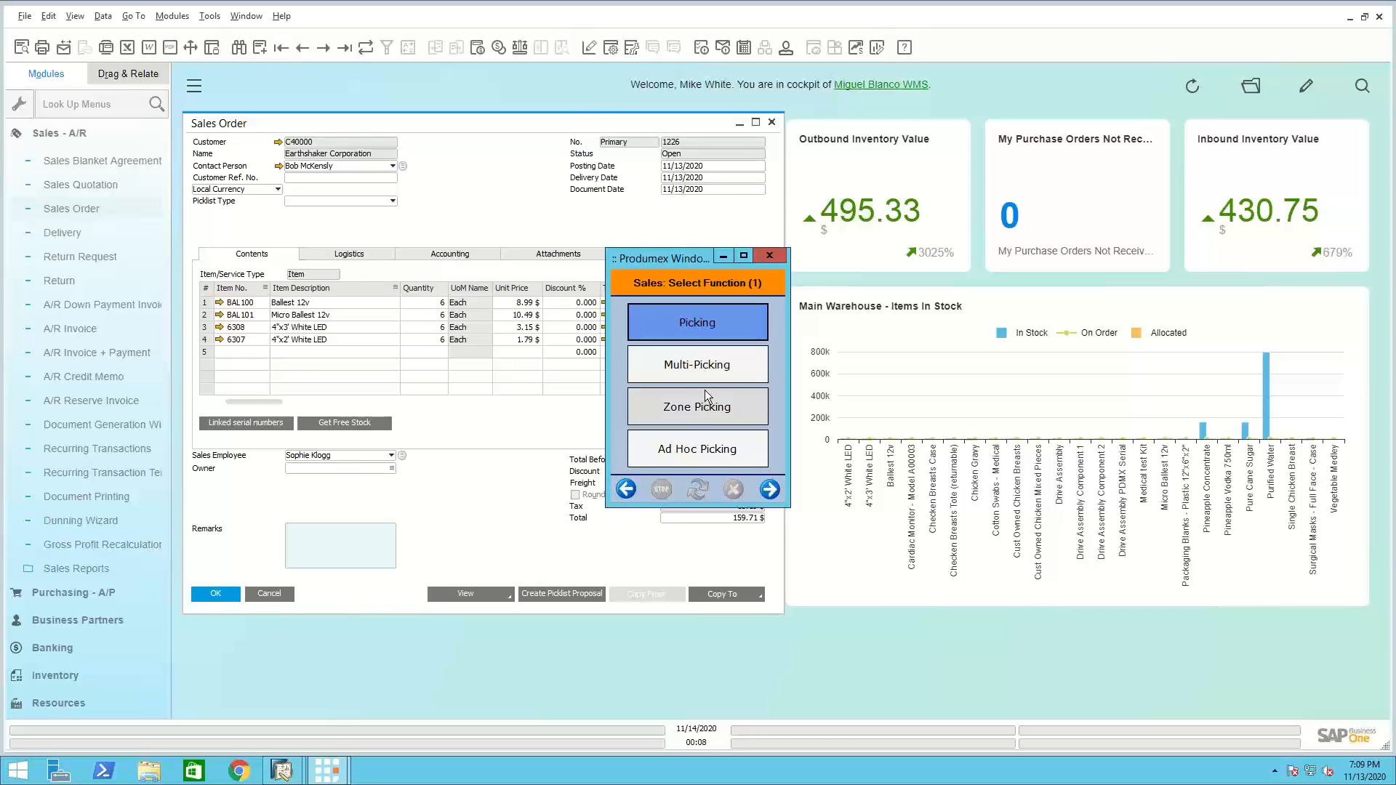
click(770, 490)
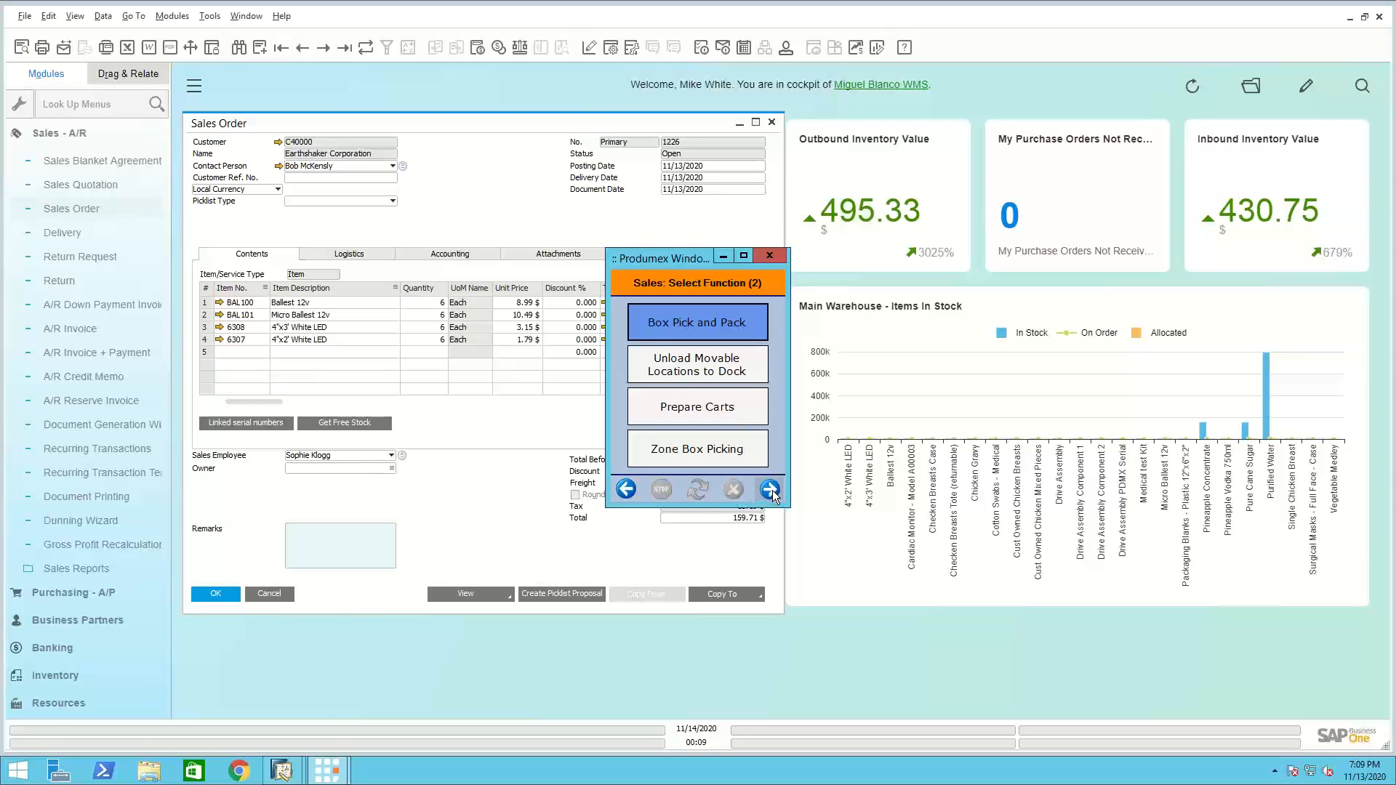
click(769, 490)
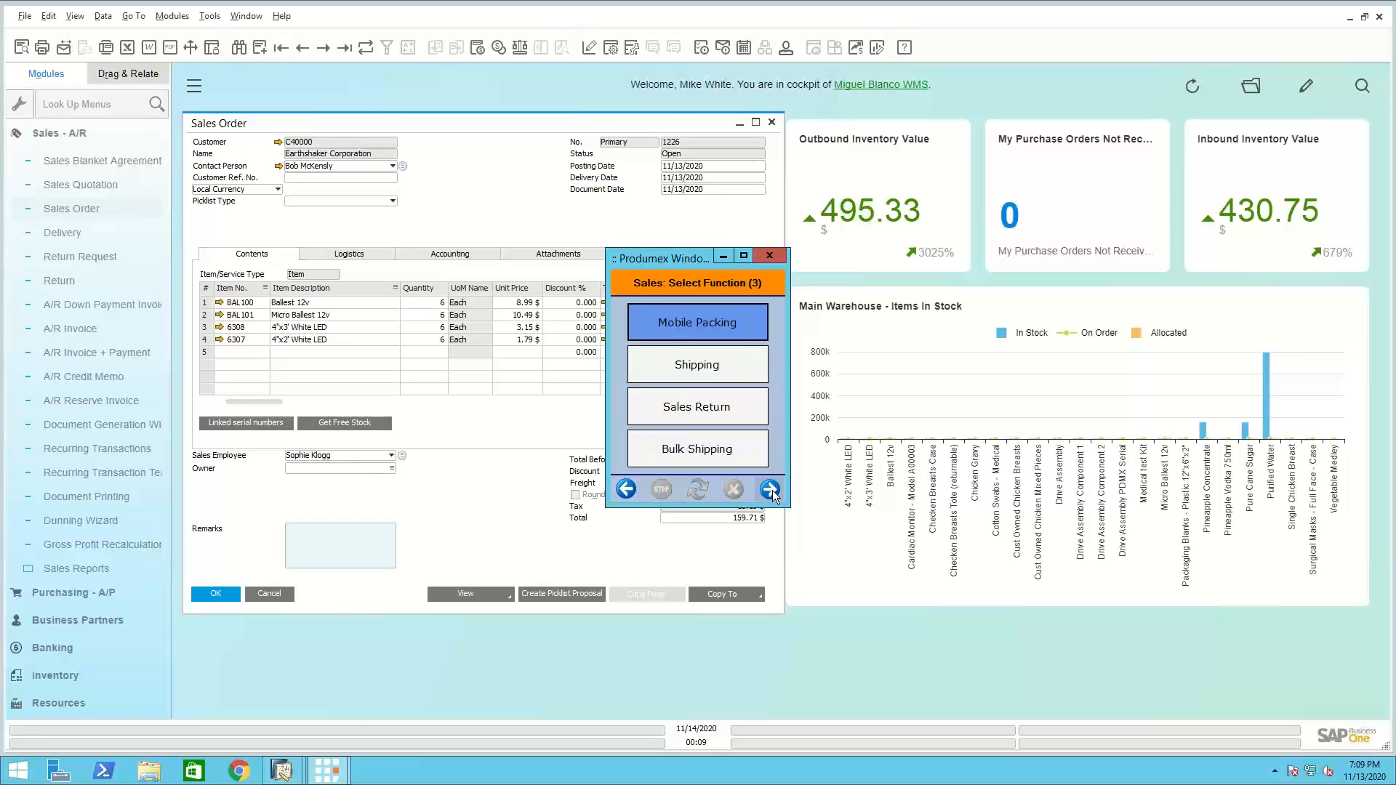
click(693, 368)
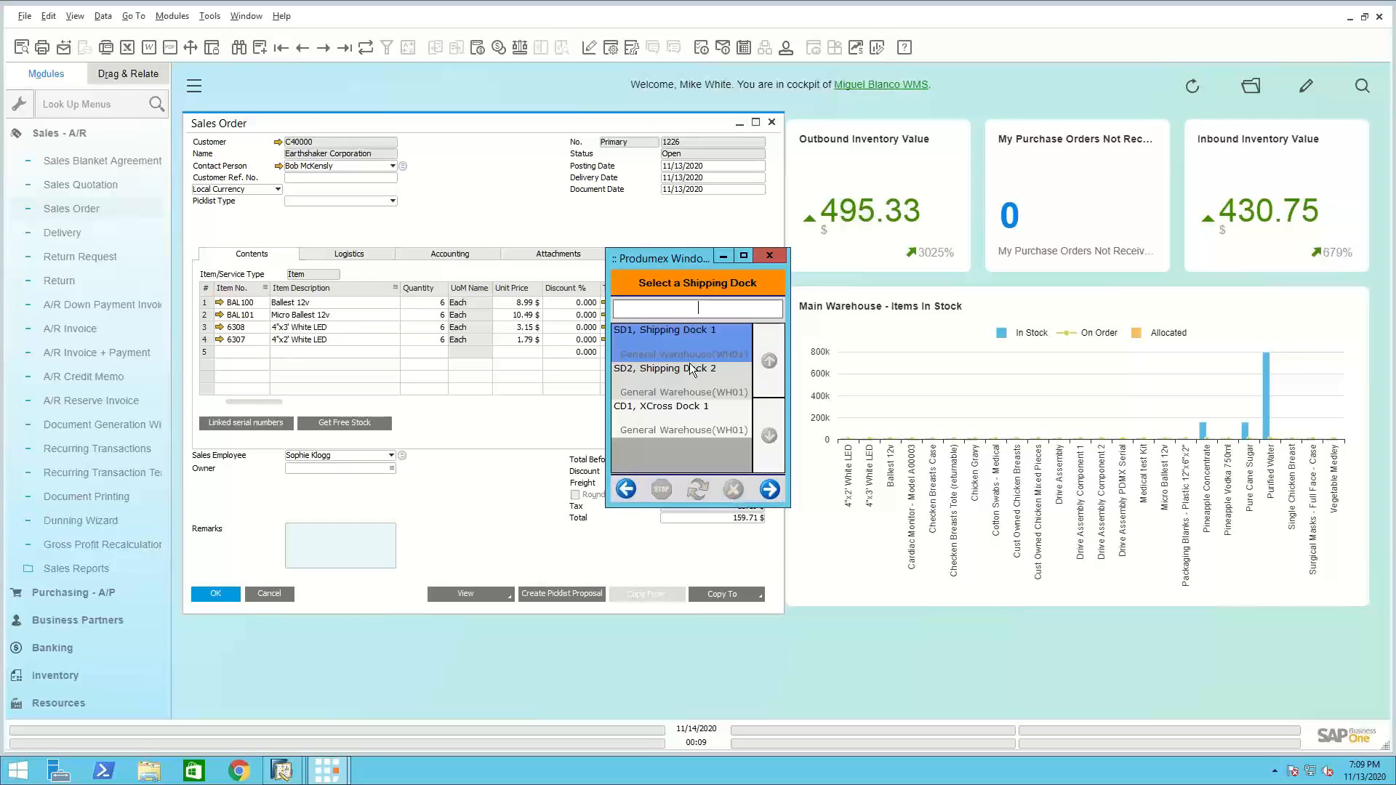
Choose shipping dock SD1, select the Picklist task and open picklist 46 for Earthshaker Corporation
click(770, 490)
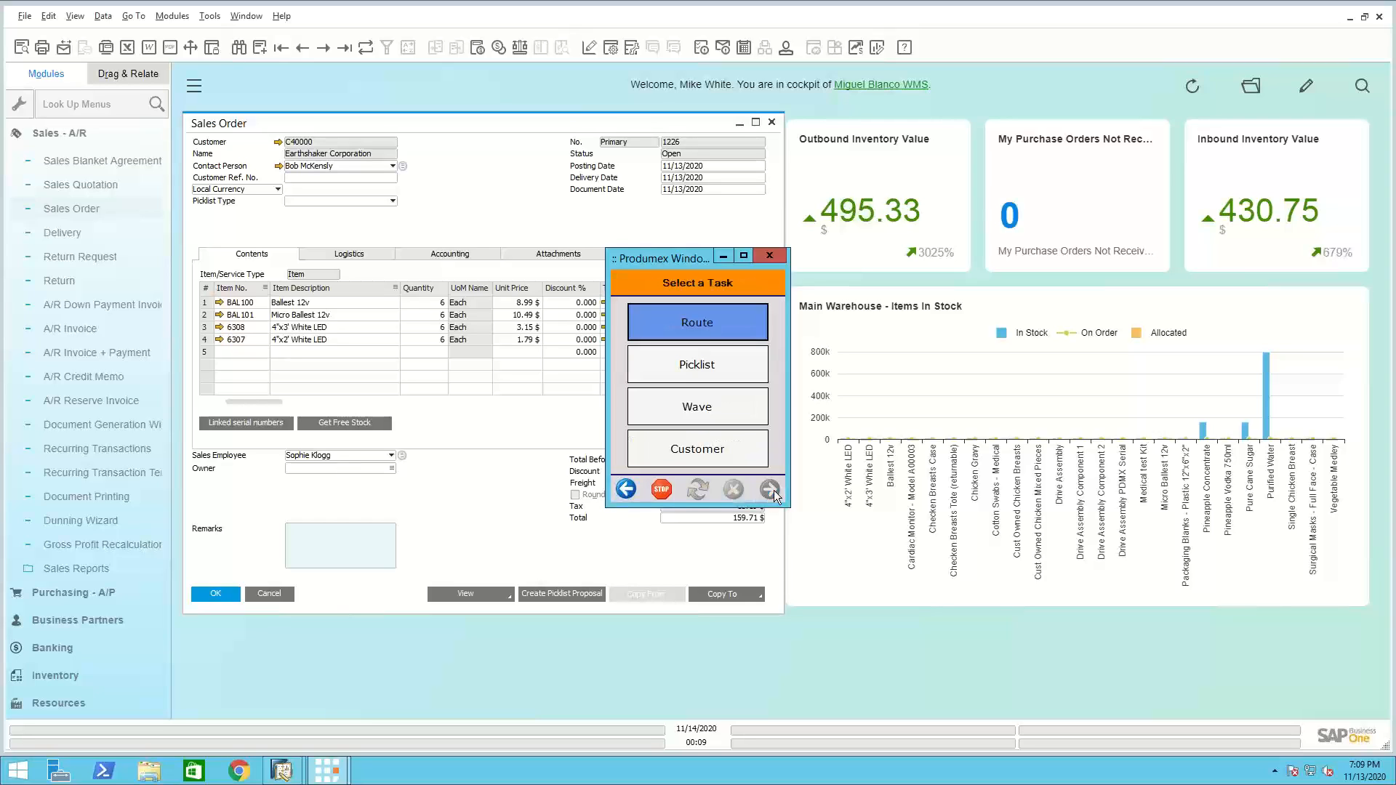
click(695, 365)
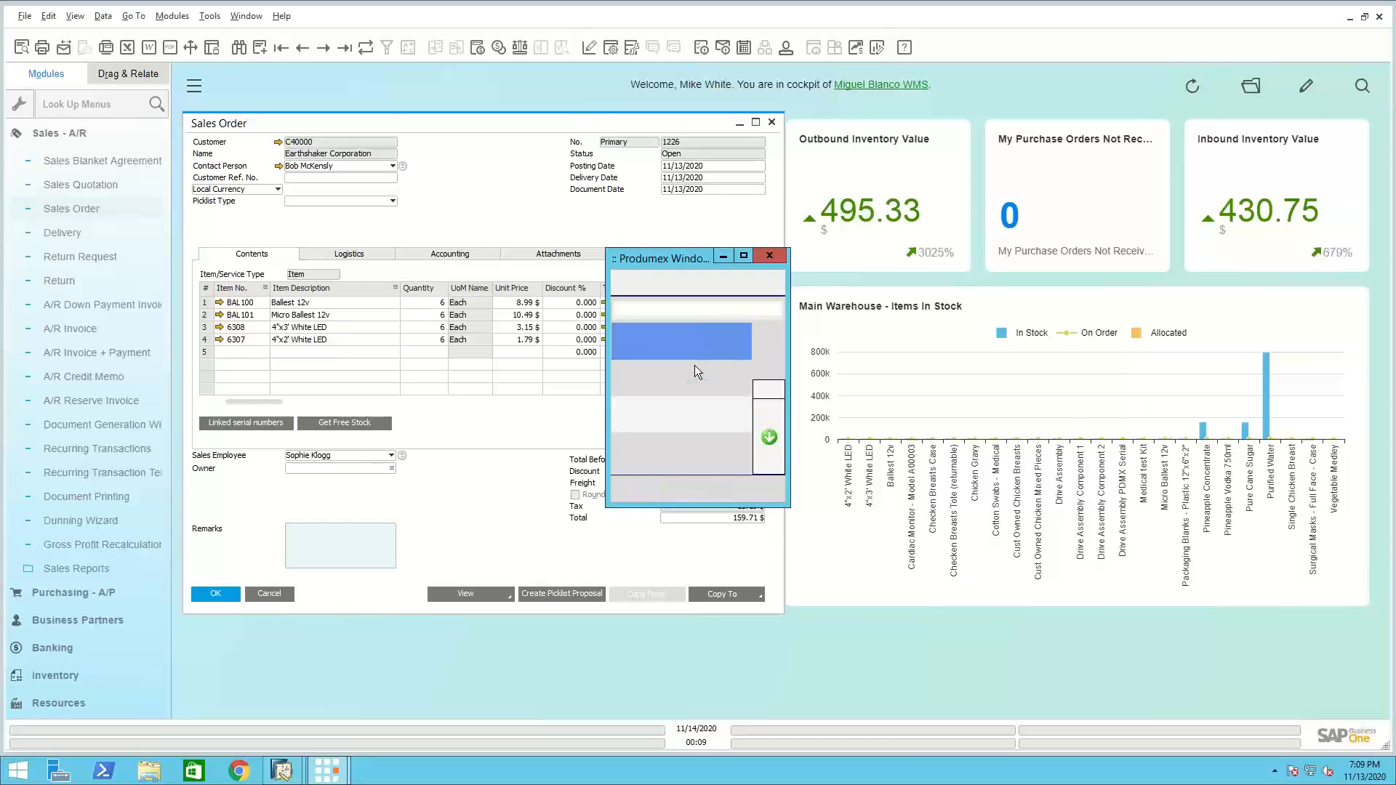
click(765, 437)
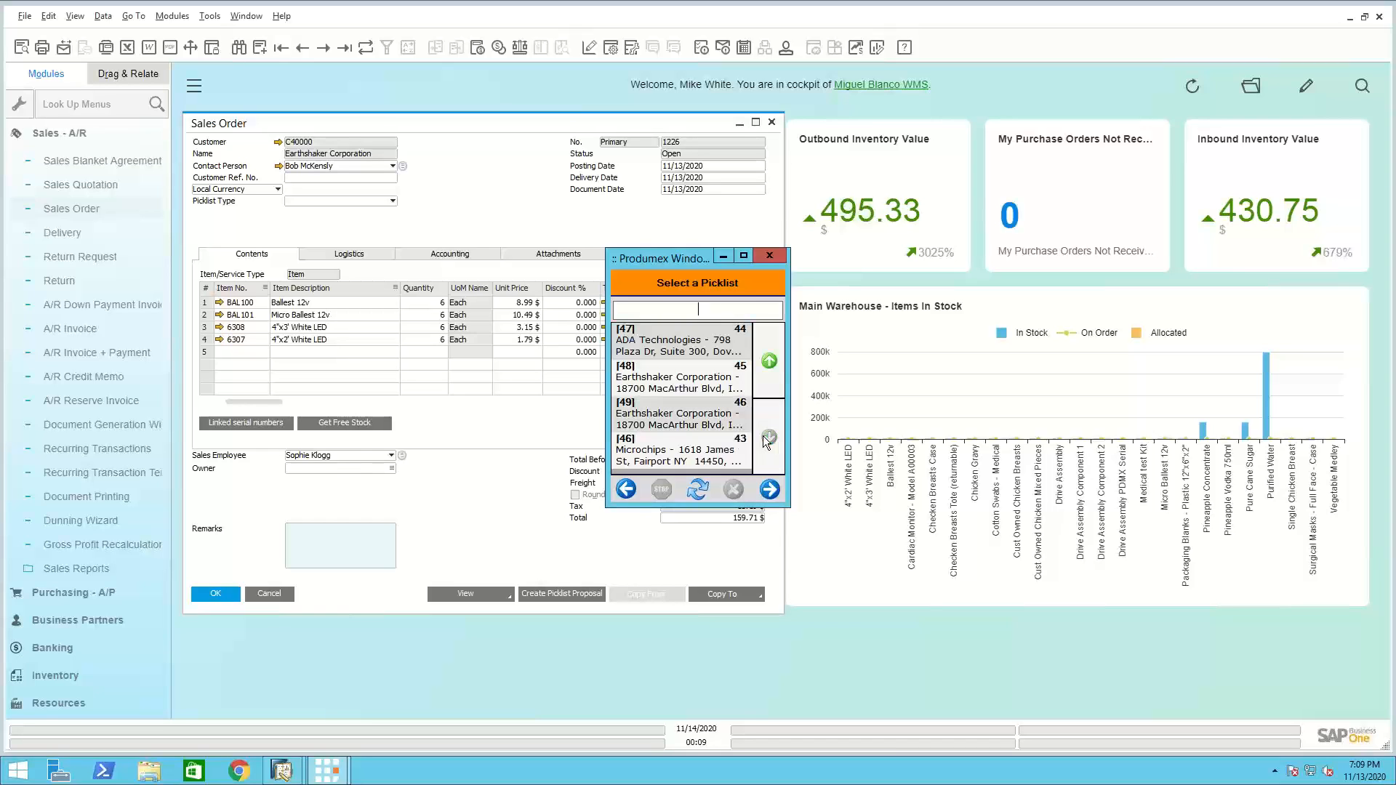
click(698, 450)
click(698, 419)
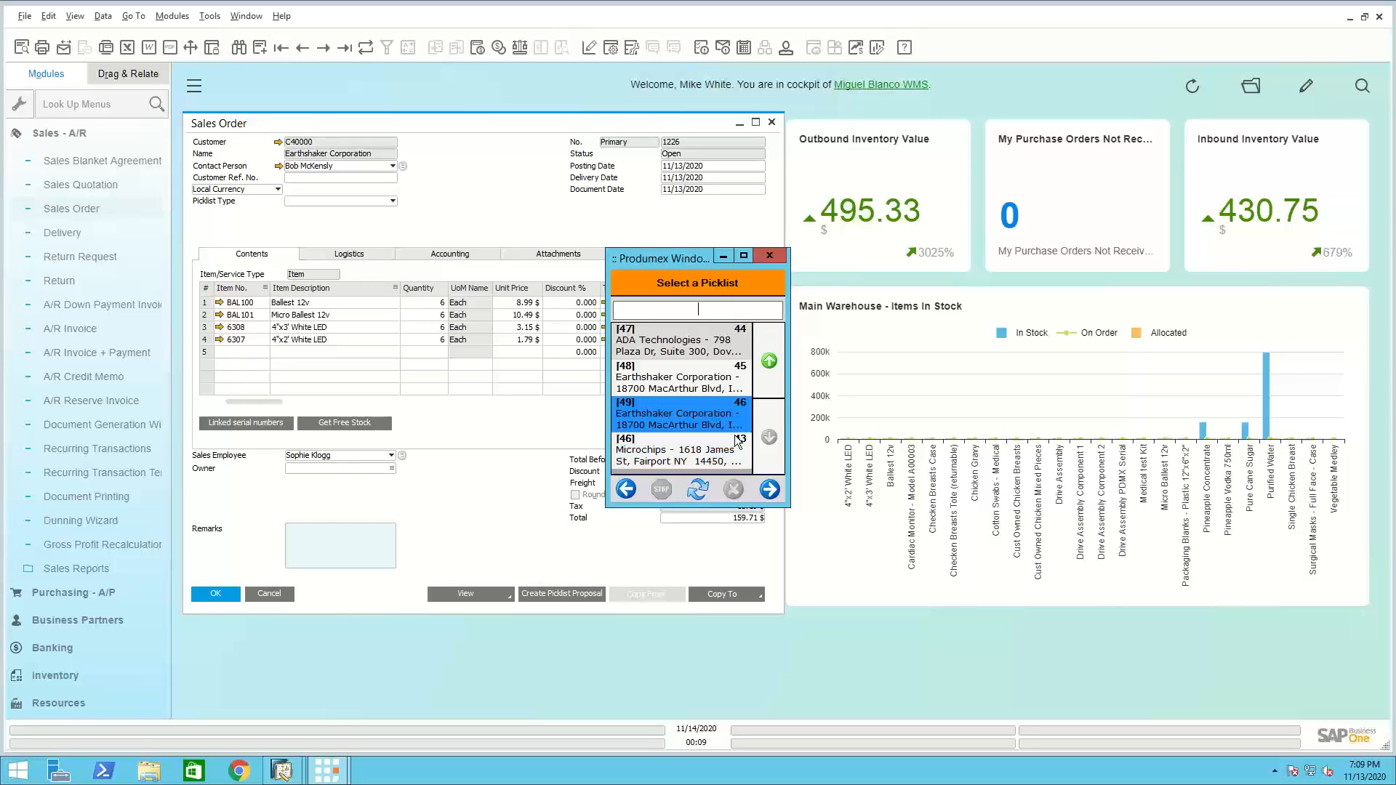
click(770, 489)
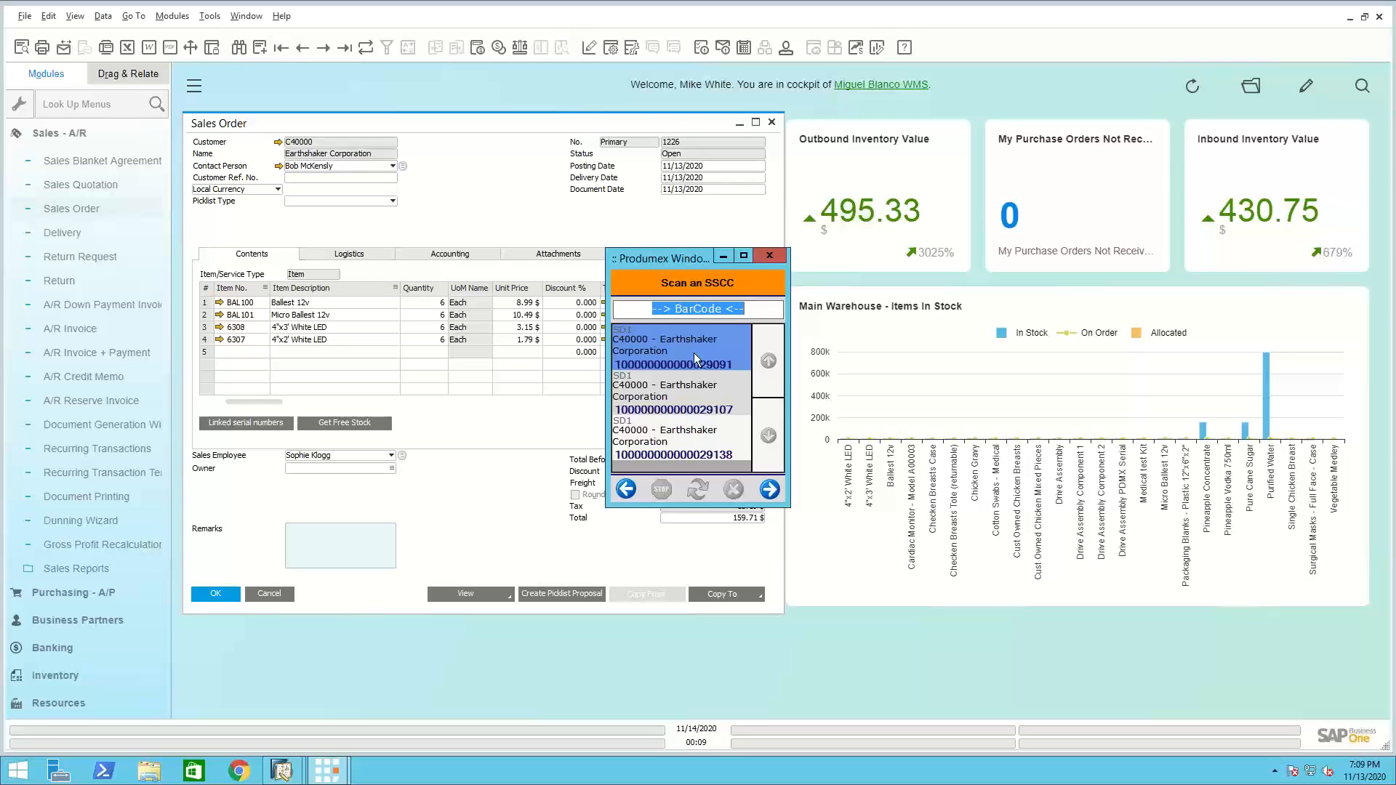
click(683, 449)
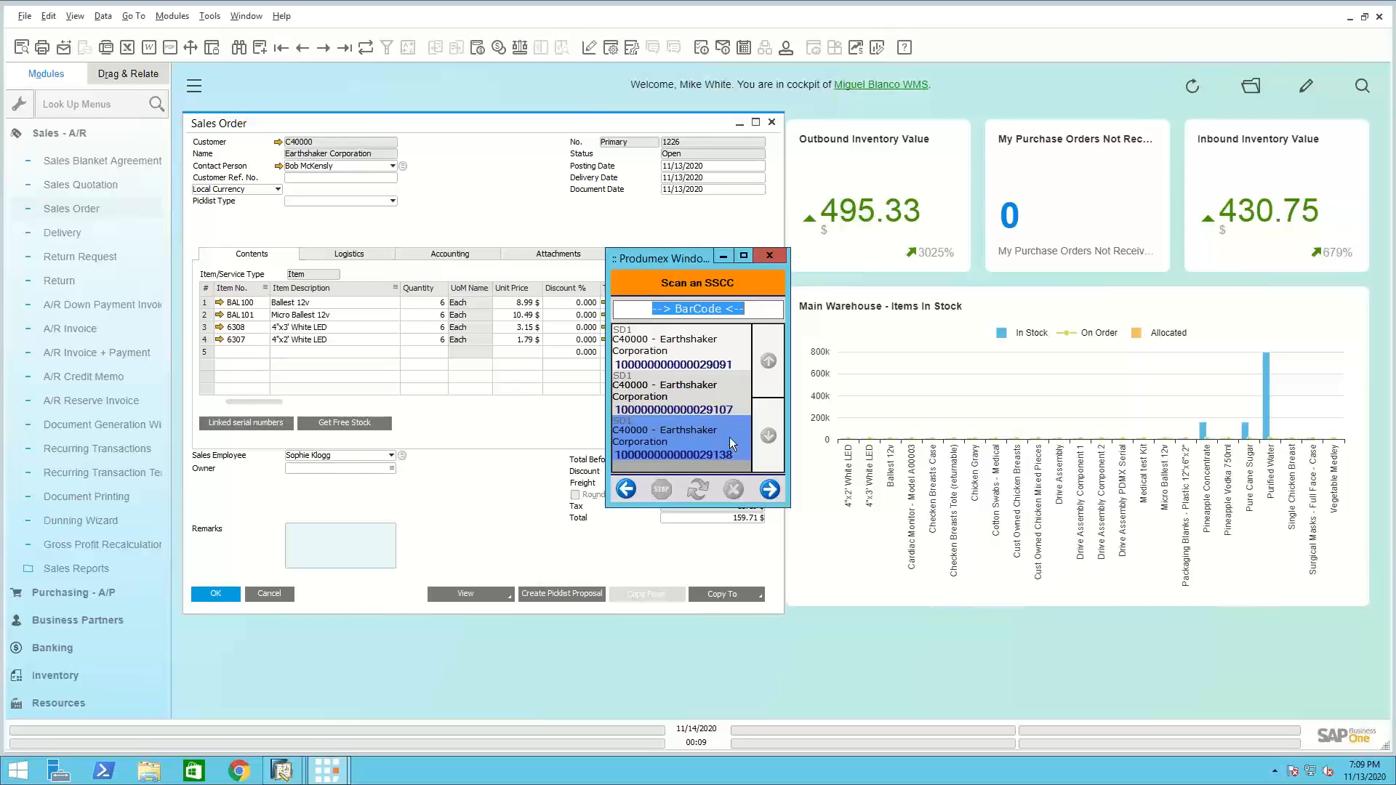
text(00)
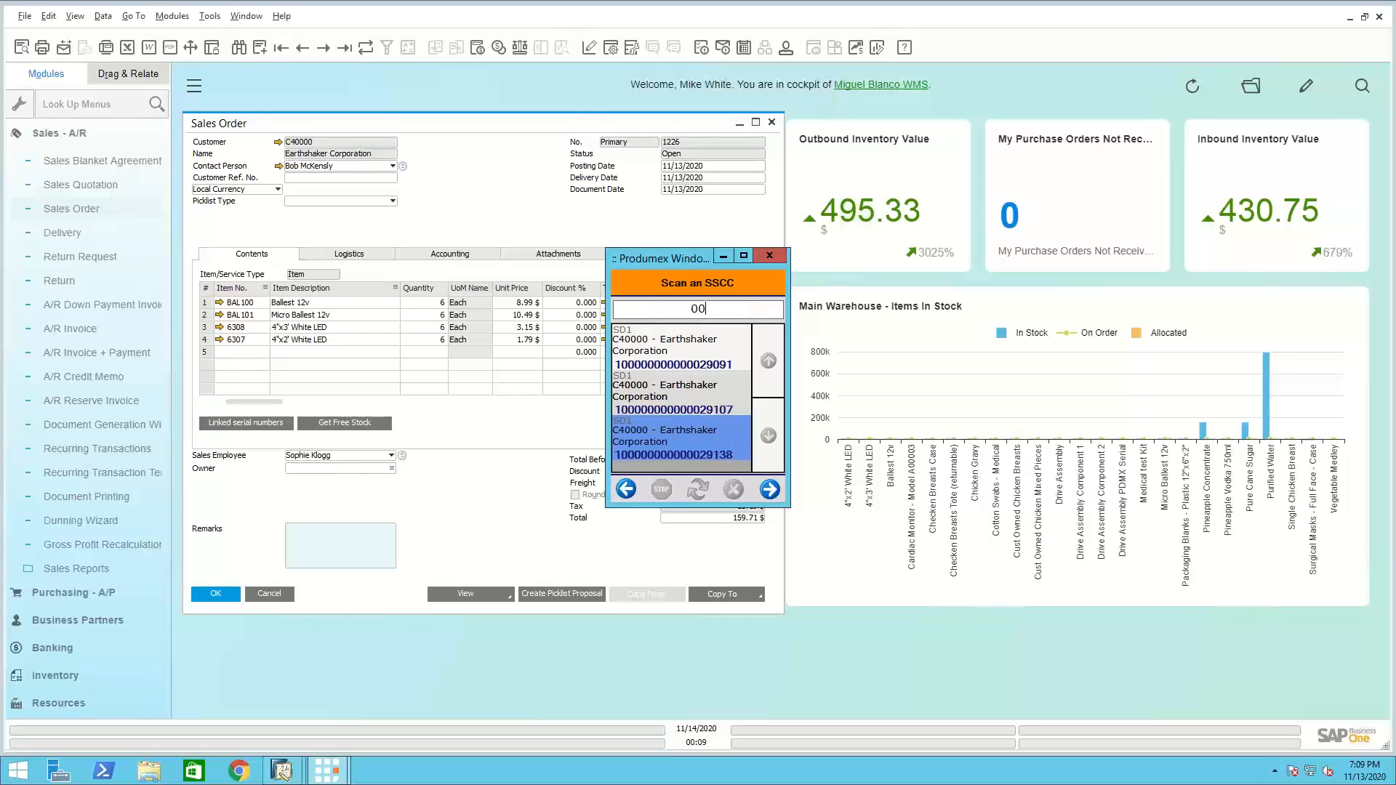
text(100000000000029138)
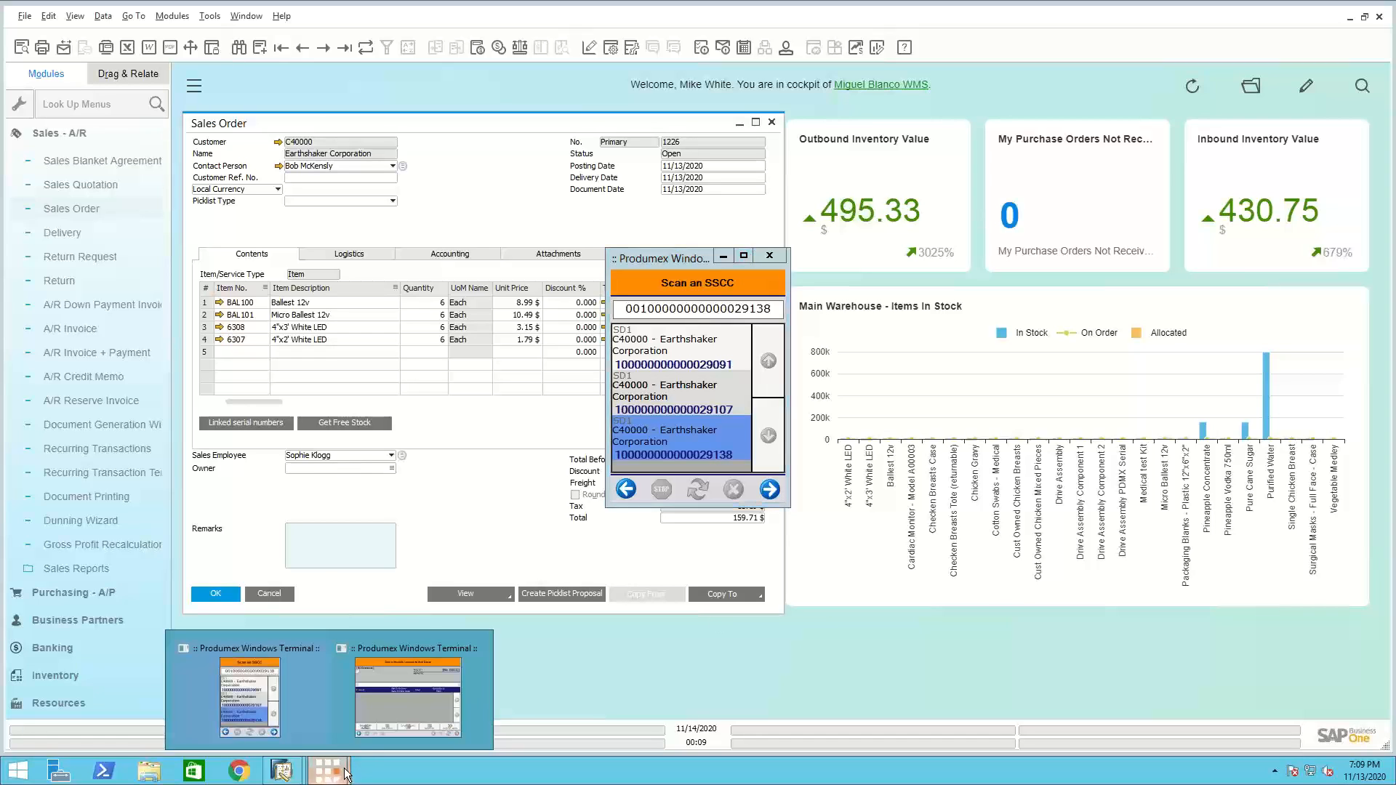
click(385, 712)
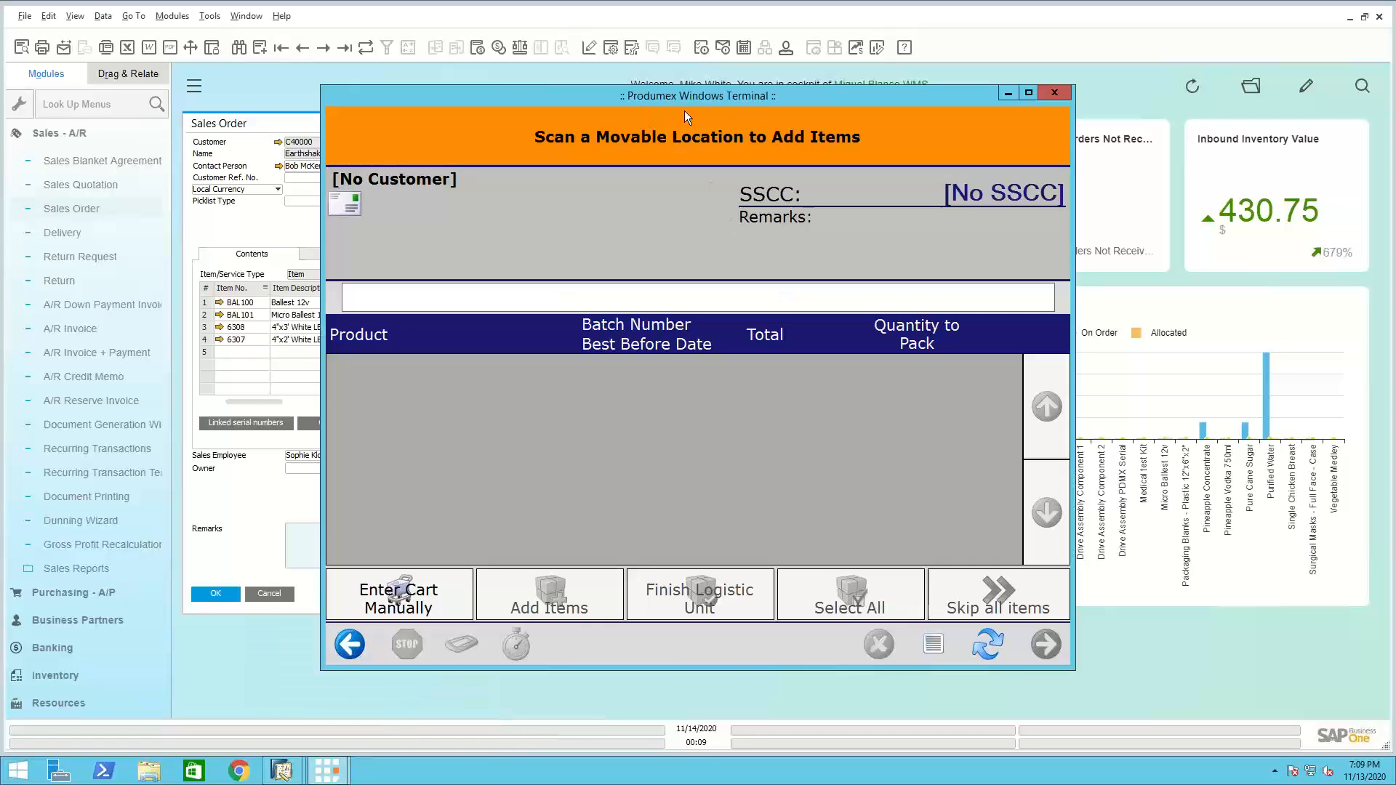
click(1009, 94)
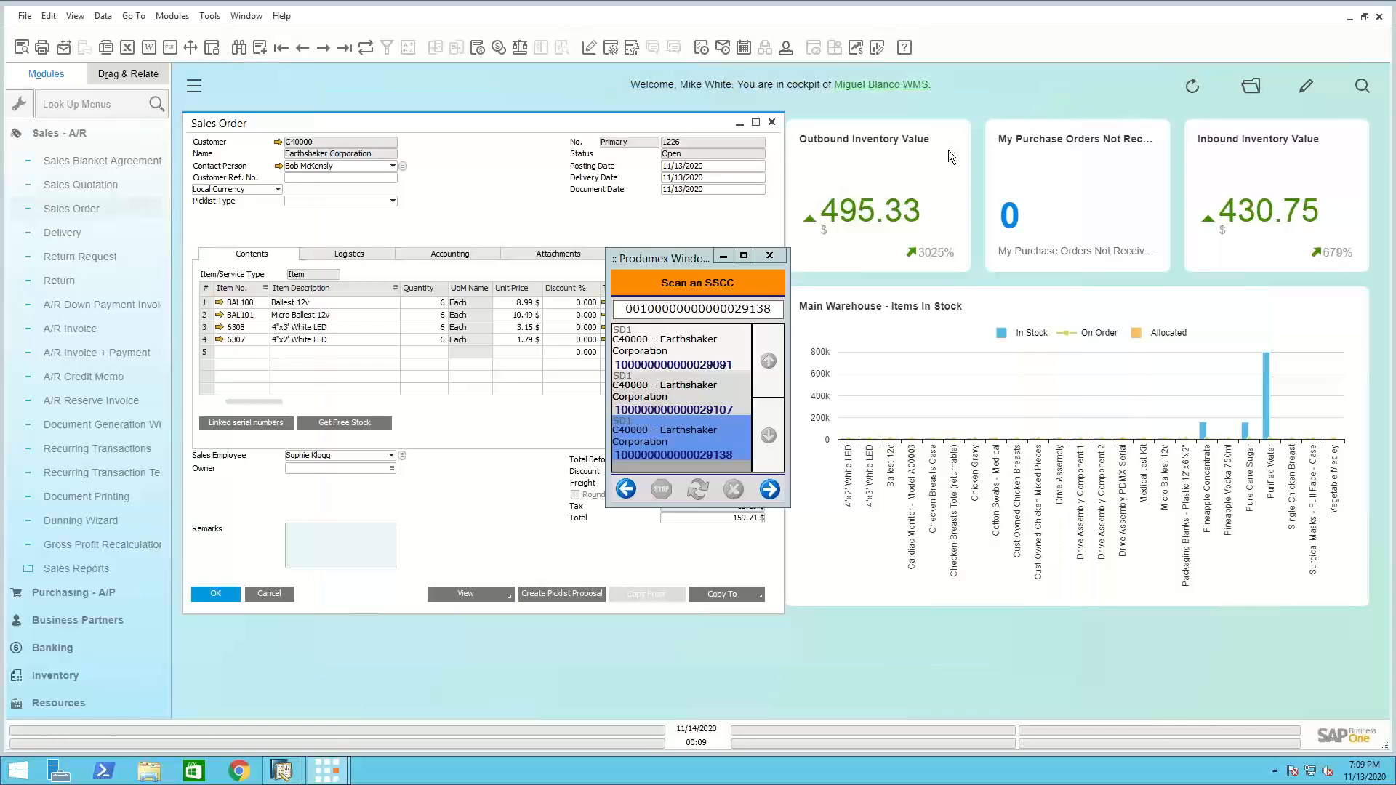
click(770, 488)
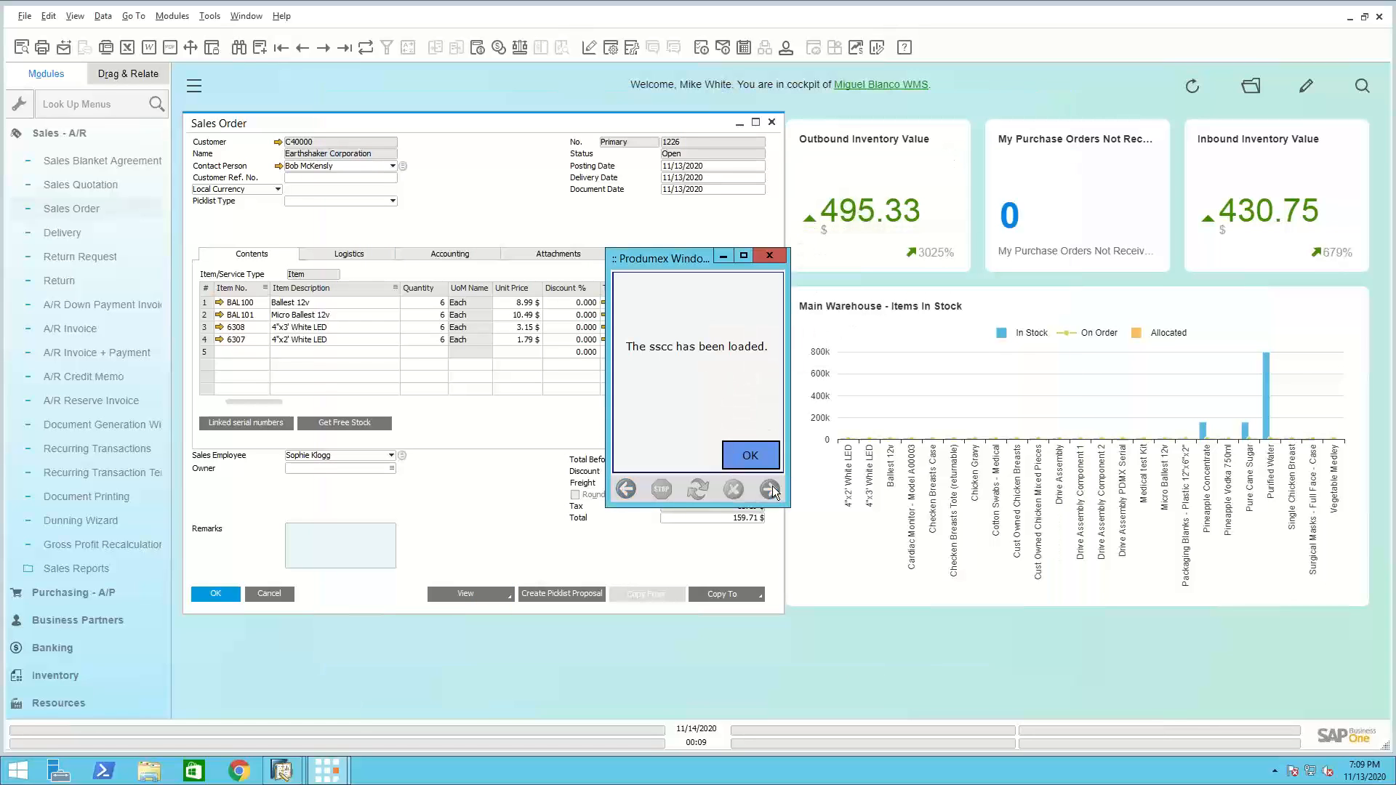
click(772, 456)
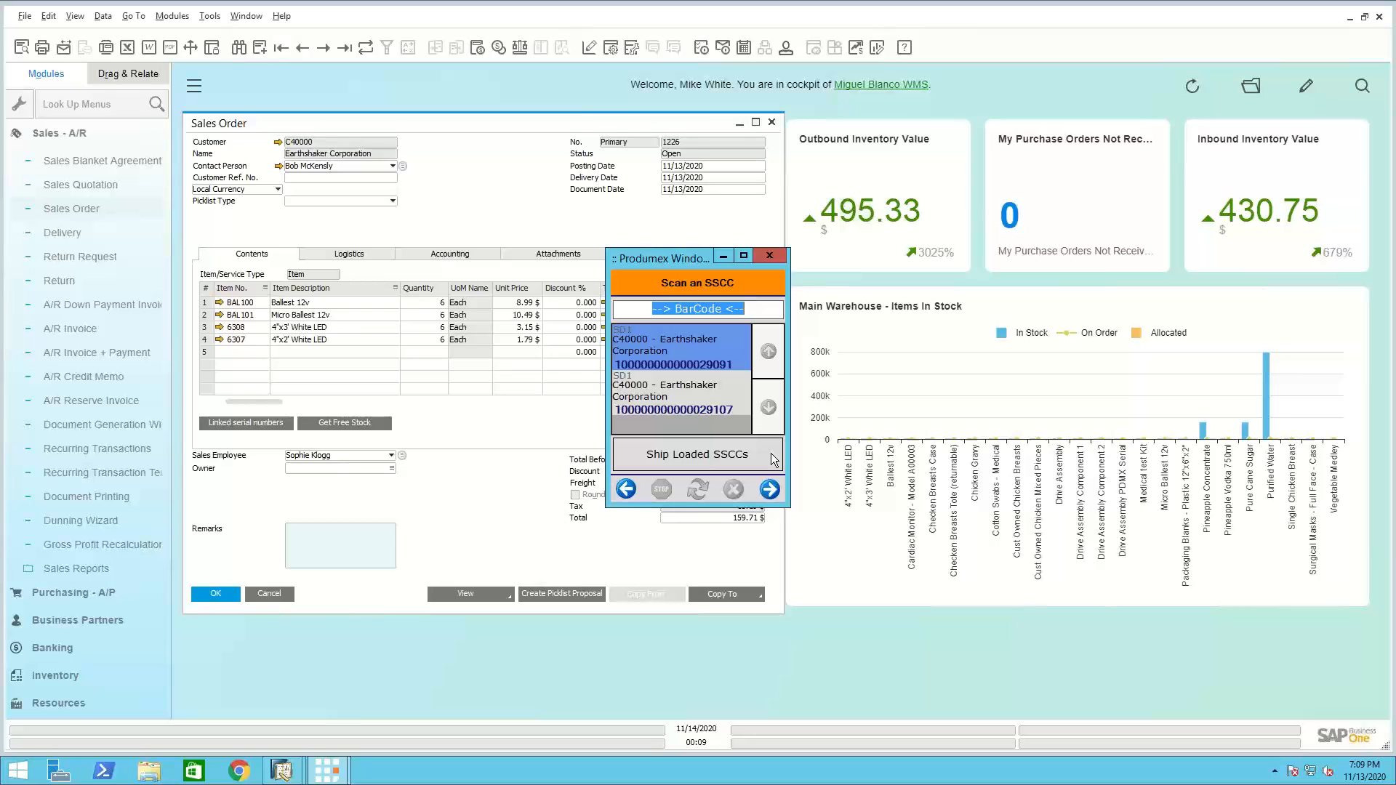
click(770, 455)
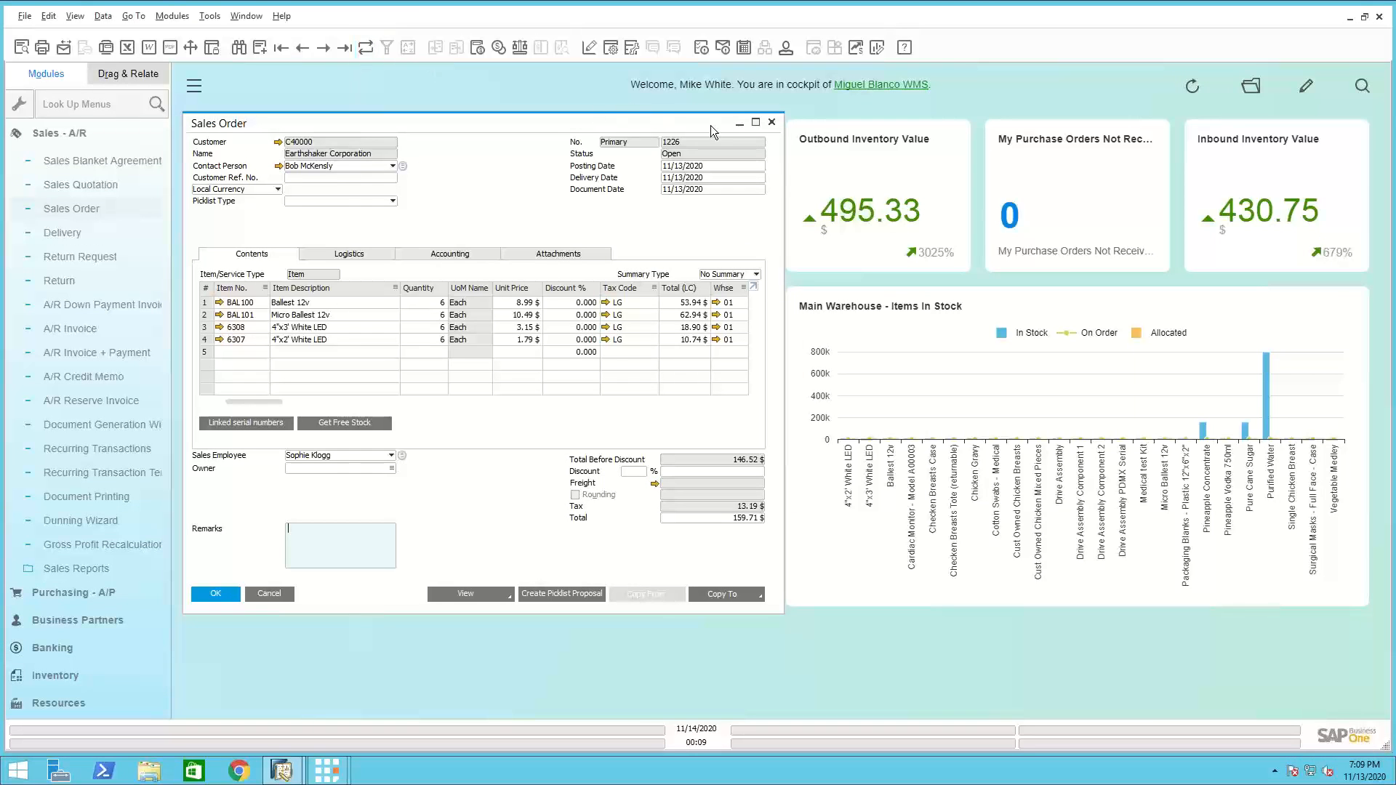
Close the sales order, return to the handheld scanner terminal and show the second page of its Sales functions
click(771, 122)
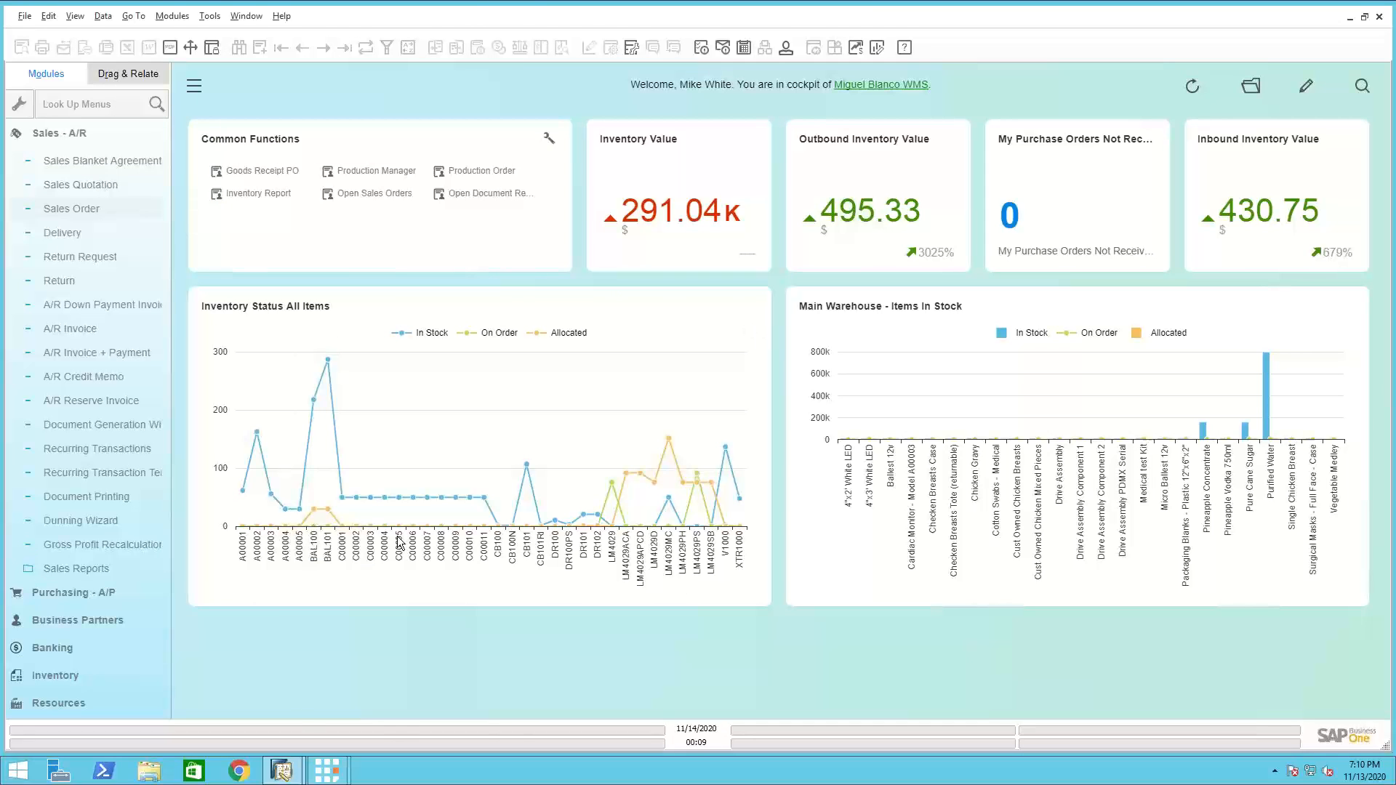
mouse_move(329, 774)
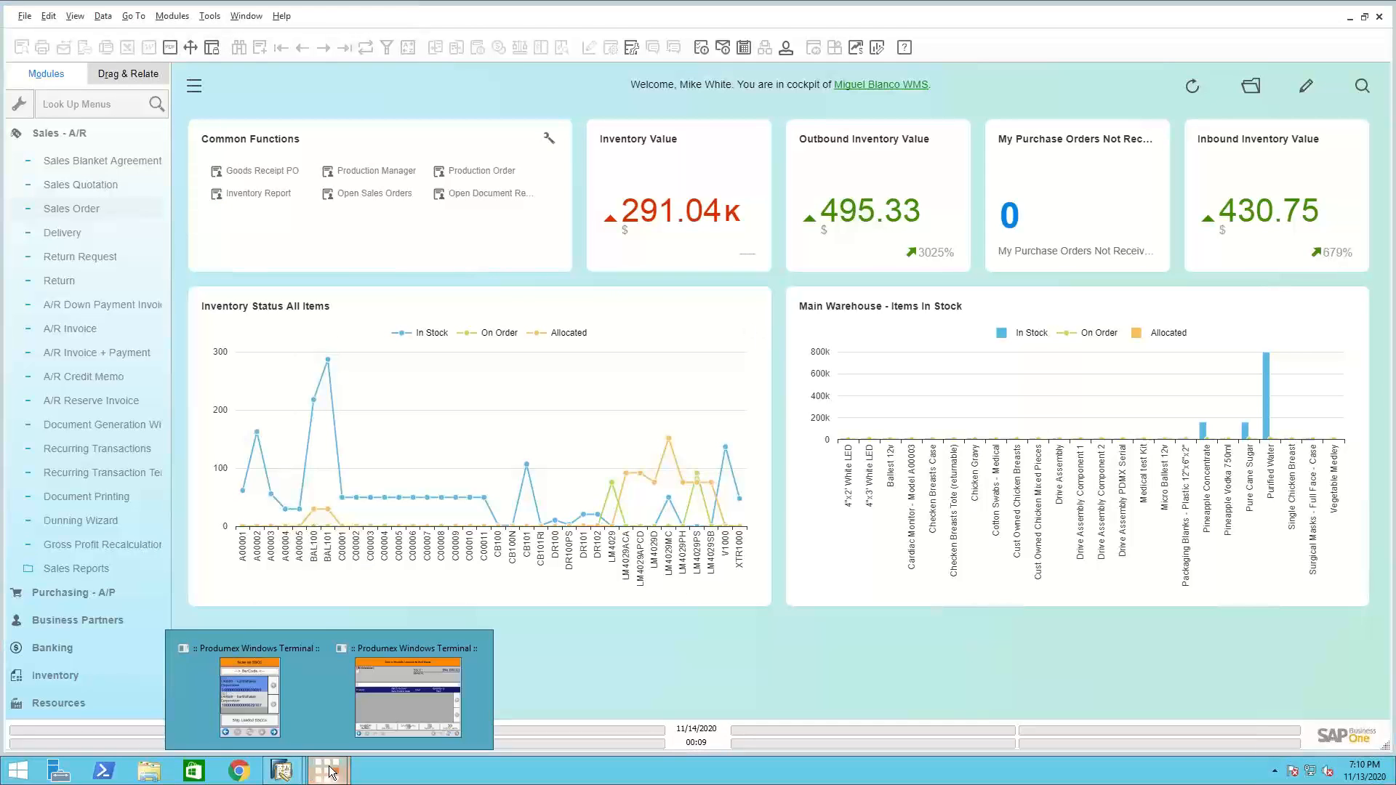
click(280, 712)
click(690, 284)
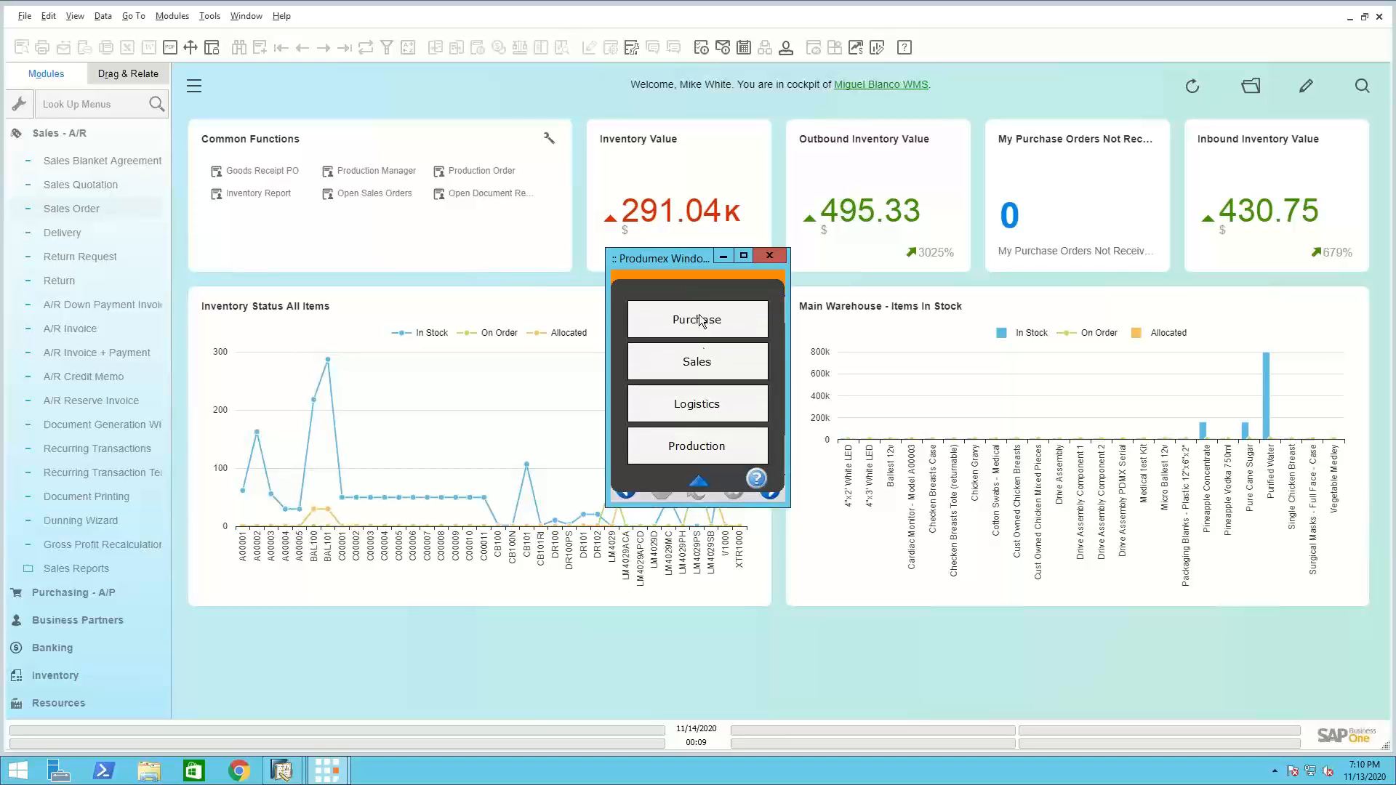
click(707, 365)
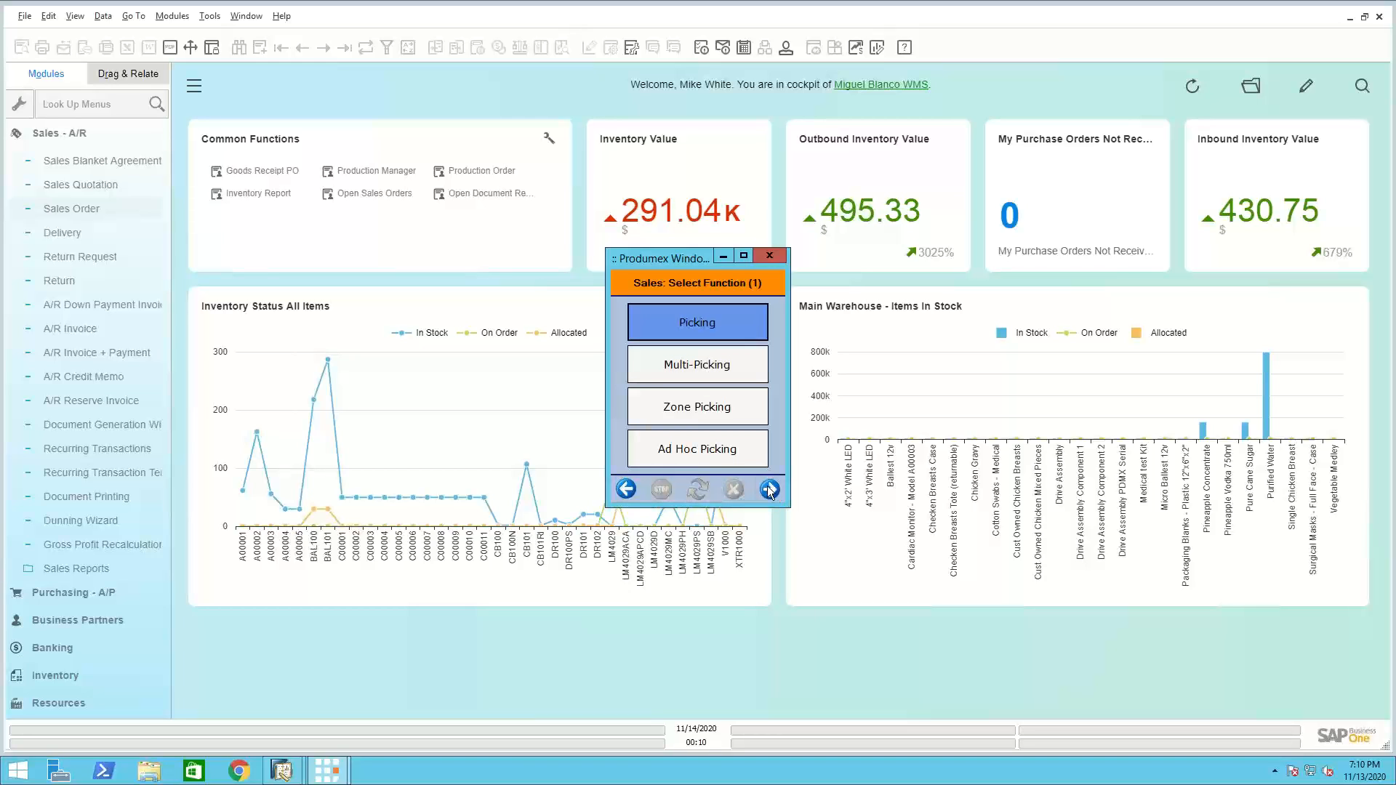
click(770, 489)
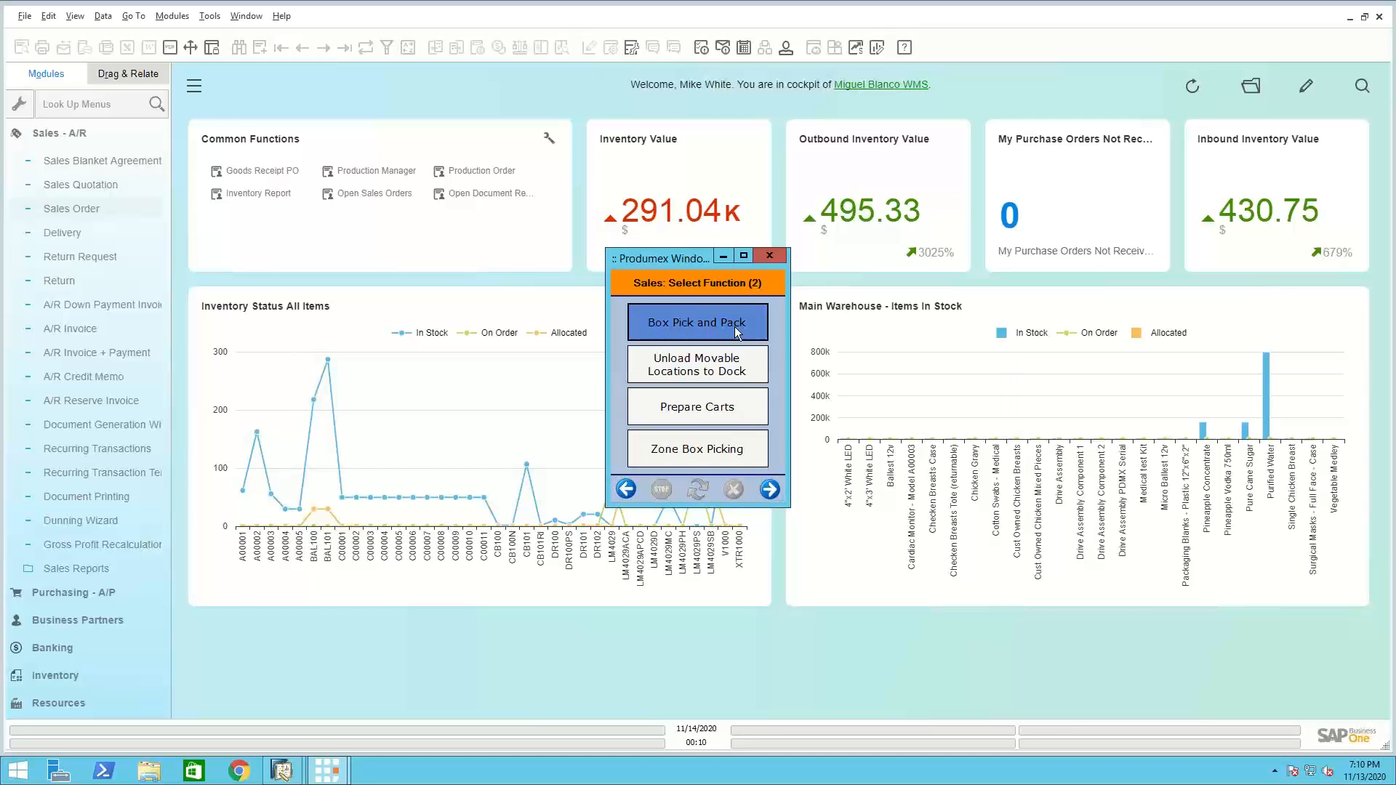